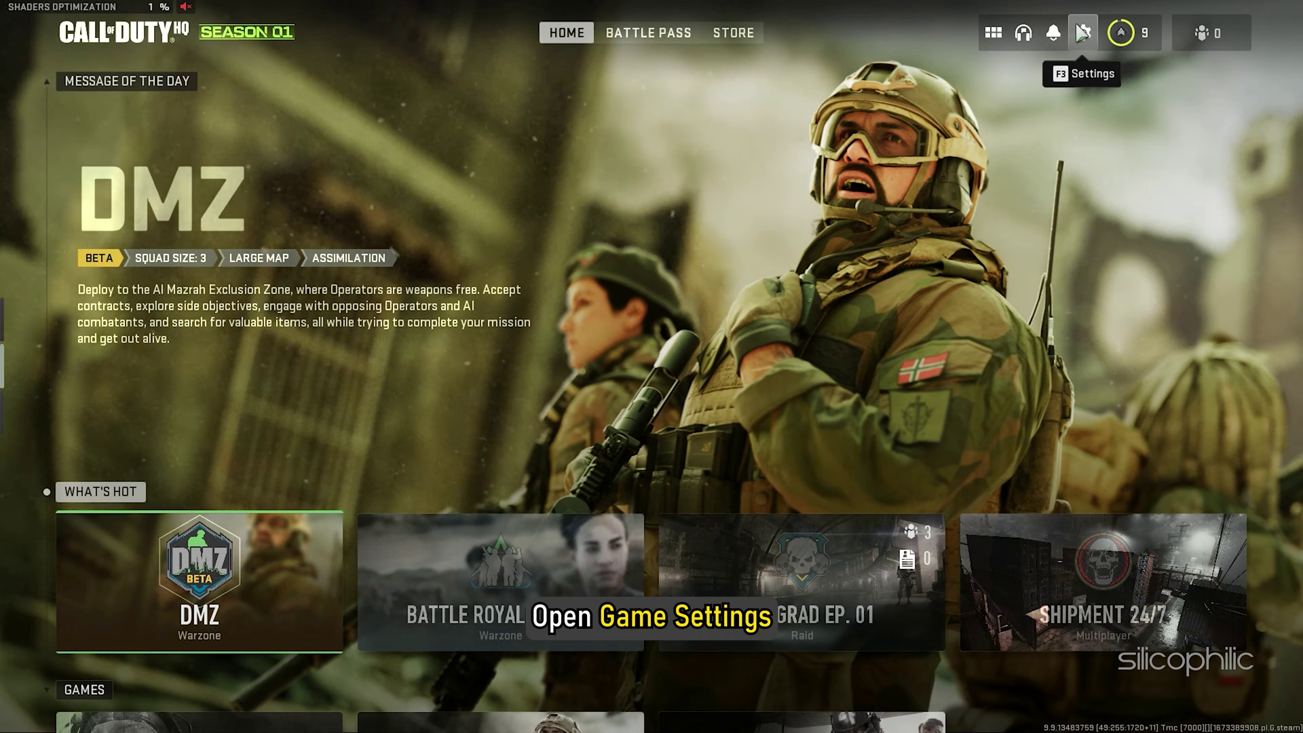
Step: Open Call of Duty HQ's settings from the top-right gear and choose Graphics
click(1079, 28)
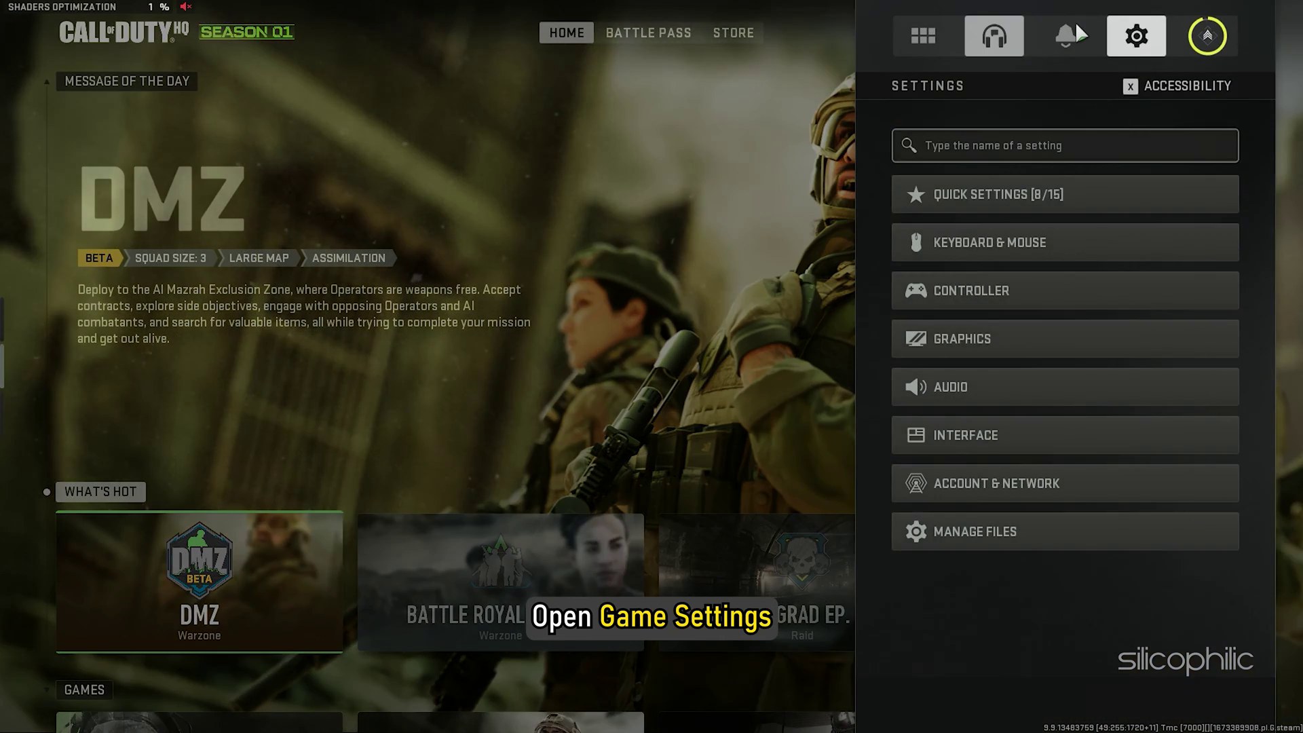
click(1034, 358)
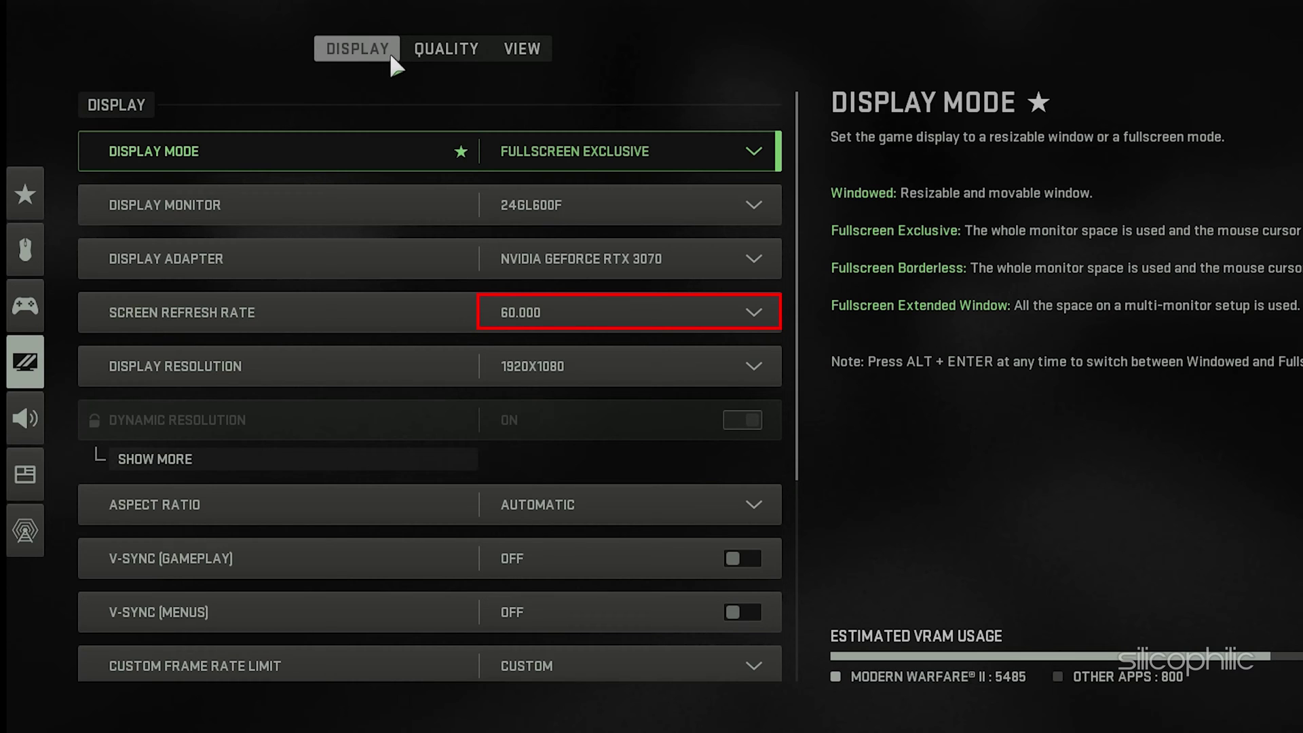
Step: Set Display Mode to Fullscreen Exclusive and turn Dynamic Resolution off
click(709, 146)
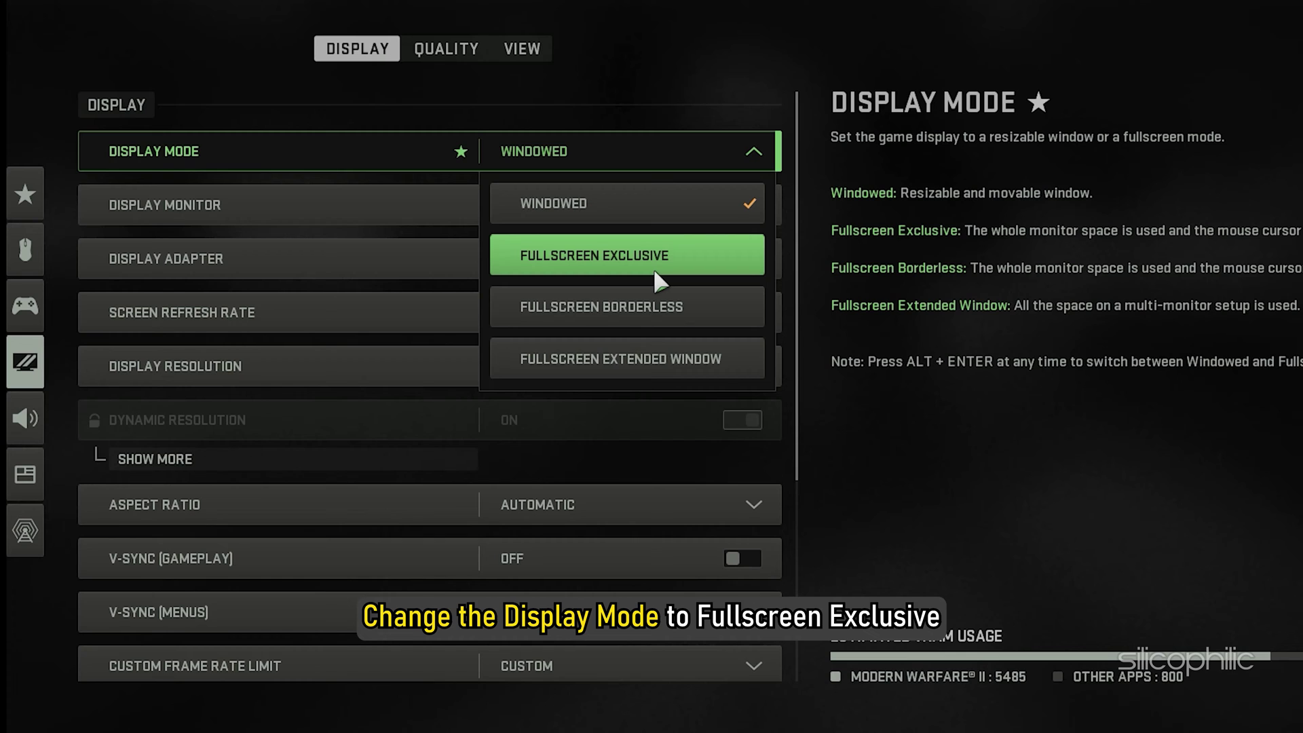
click(653, 267)
scroll(747, 305, down, 2)
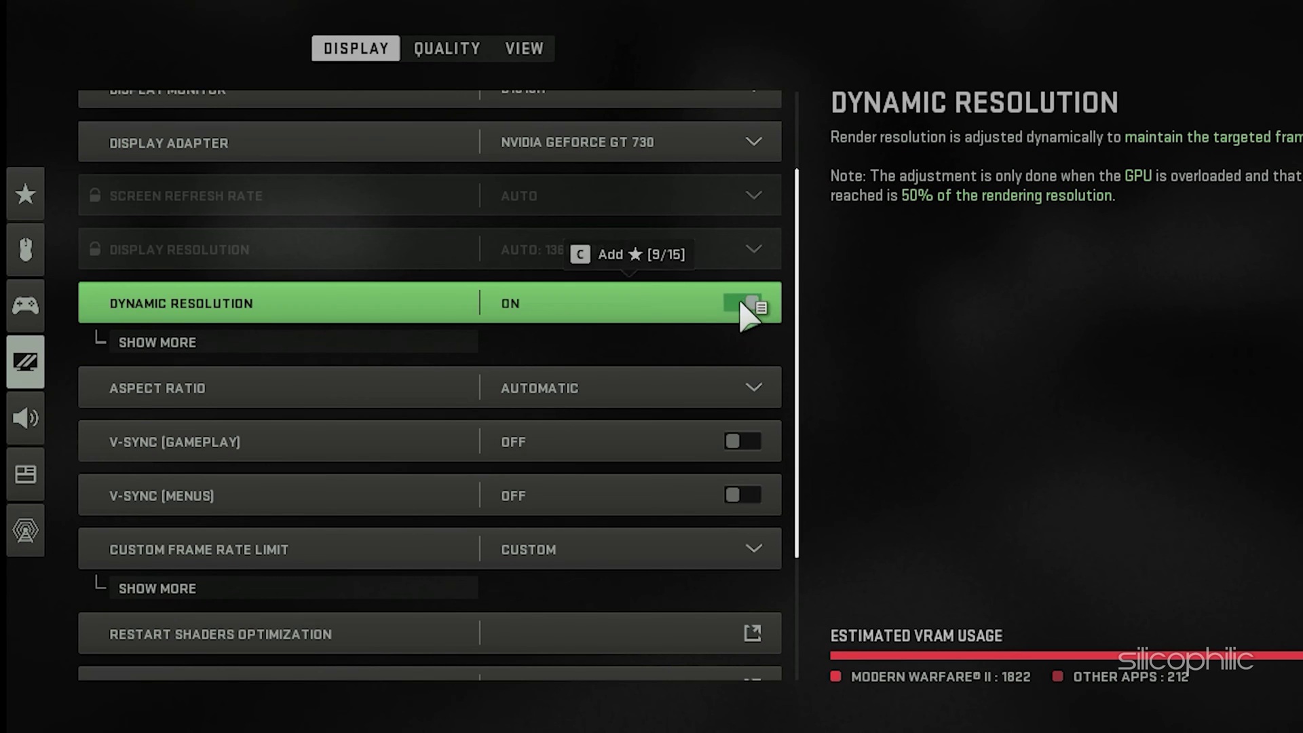
click(749, 309)
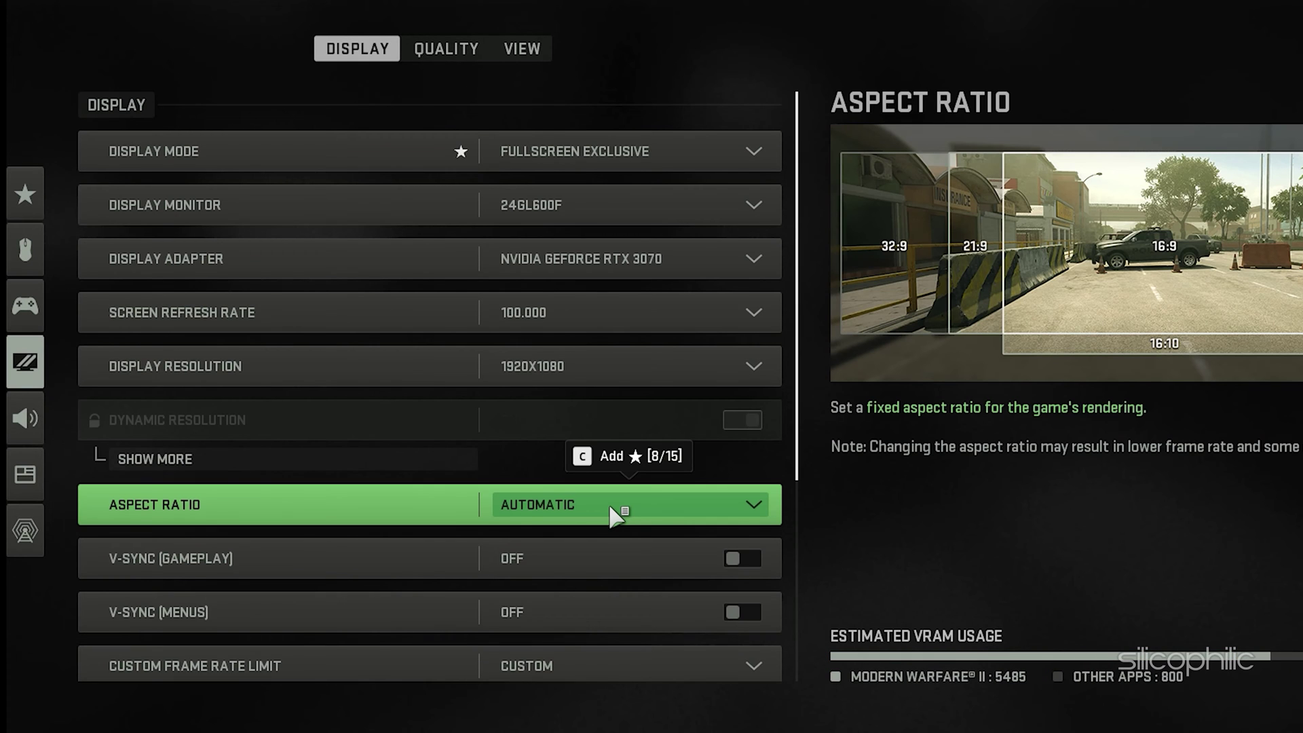
Step: Keep Aspect Ratio Automatic and V-Sync off, and set the frame rate limit to Unlimited
click(617, 511)
click(606, 574)
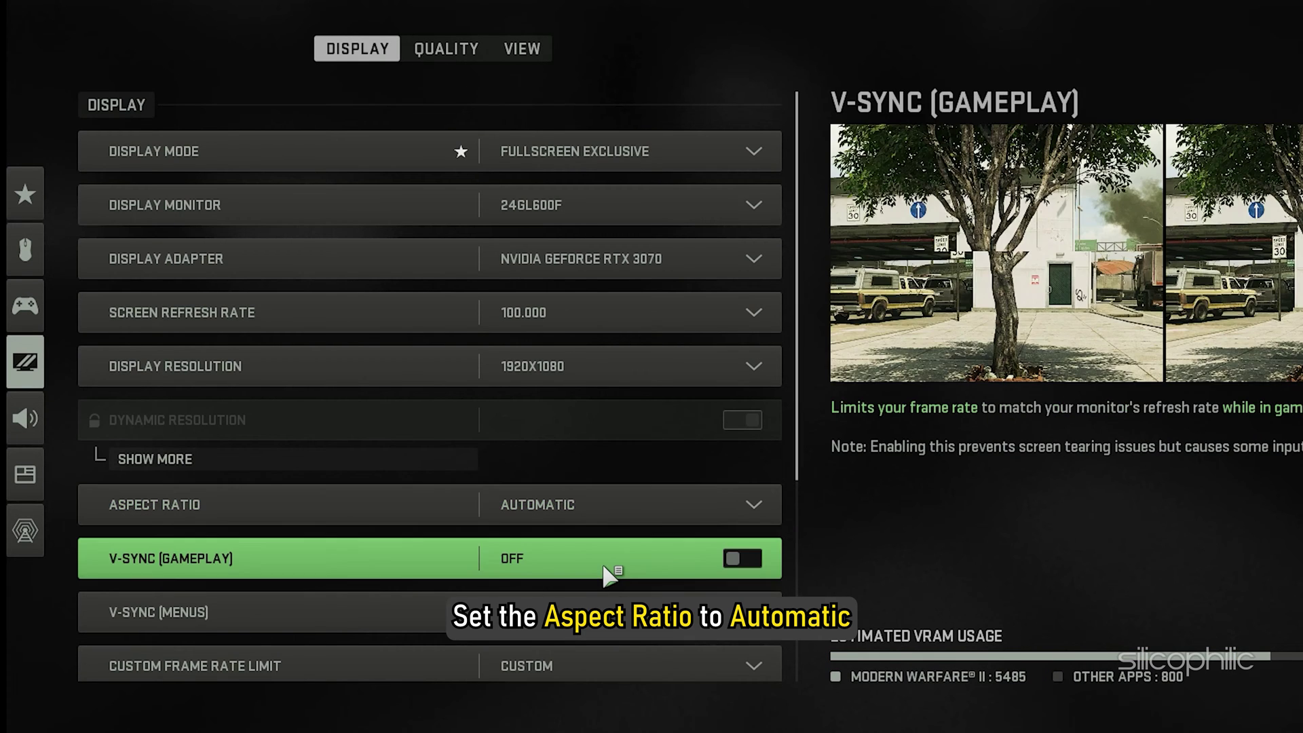
click(743, 560)
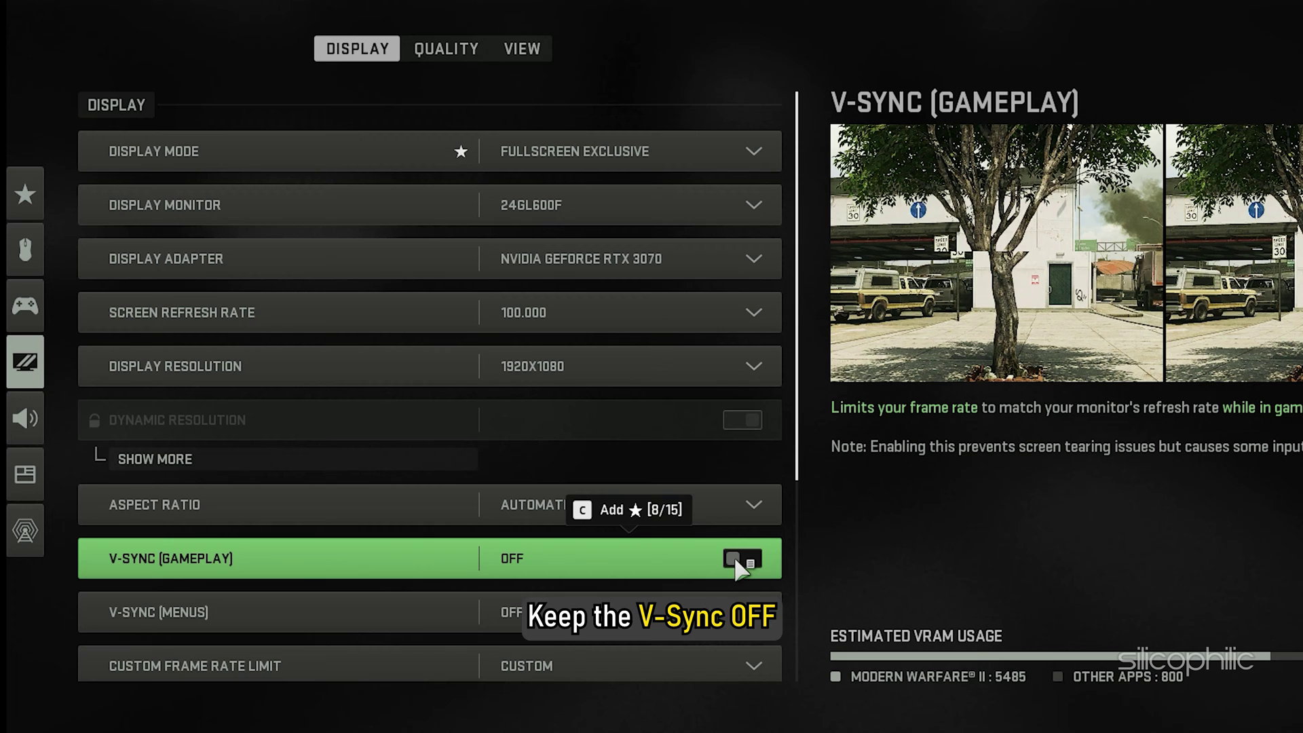
scroll(629, 596, down, 1)
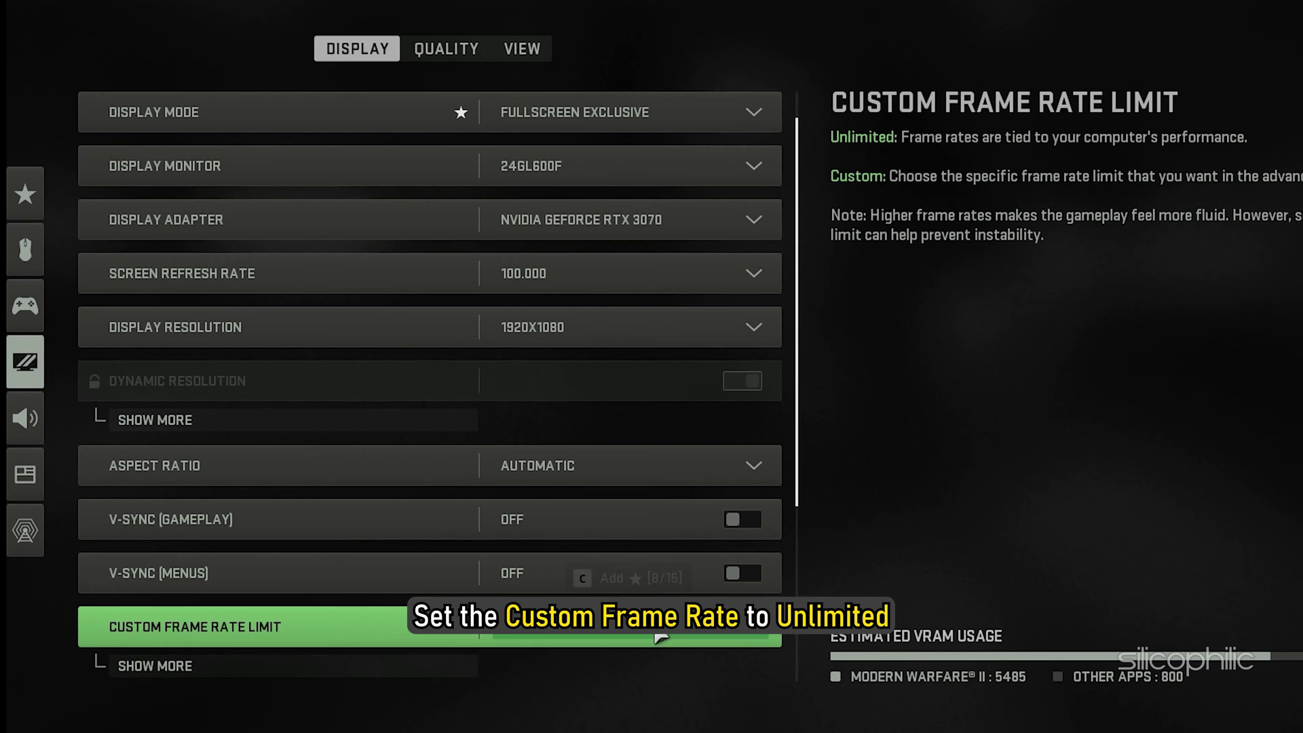
click(659, 637)
click(646, 679)
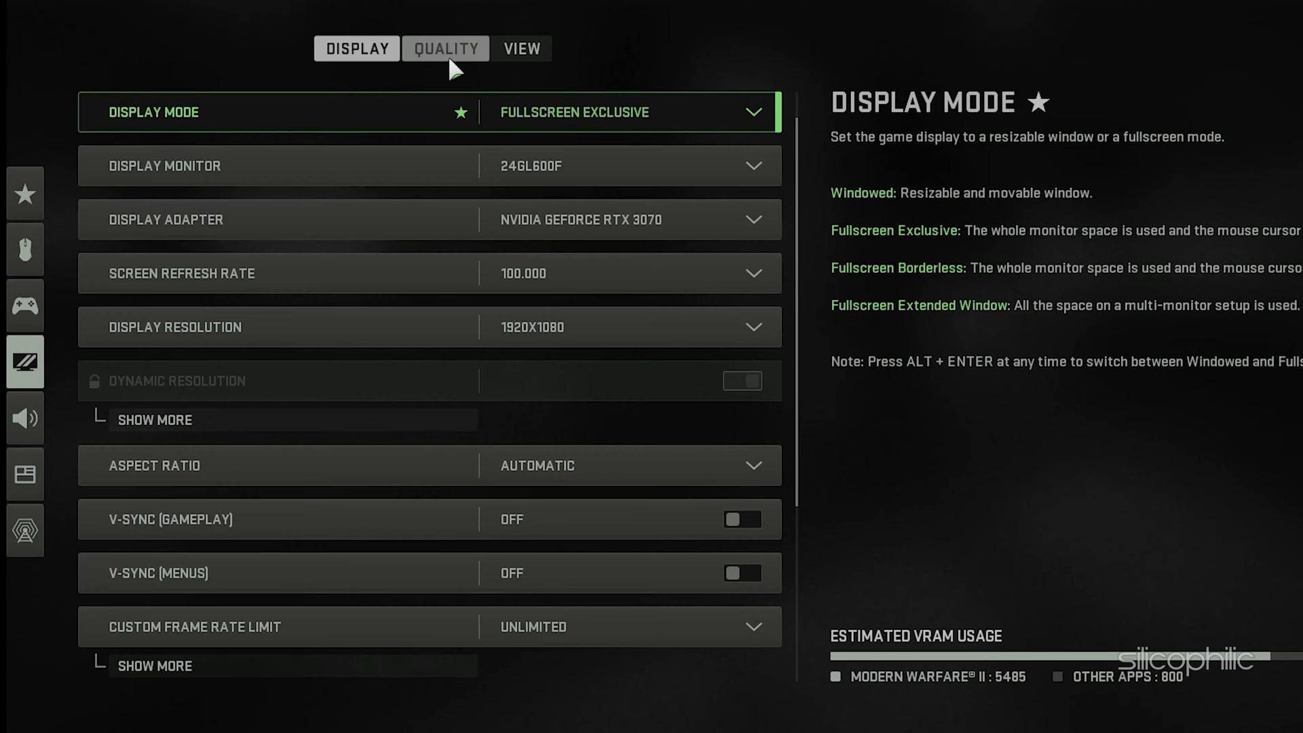
click(447, 53)
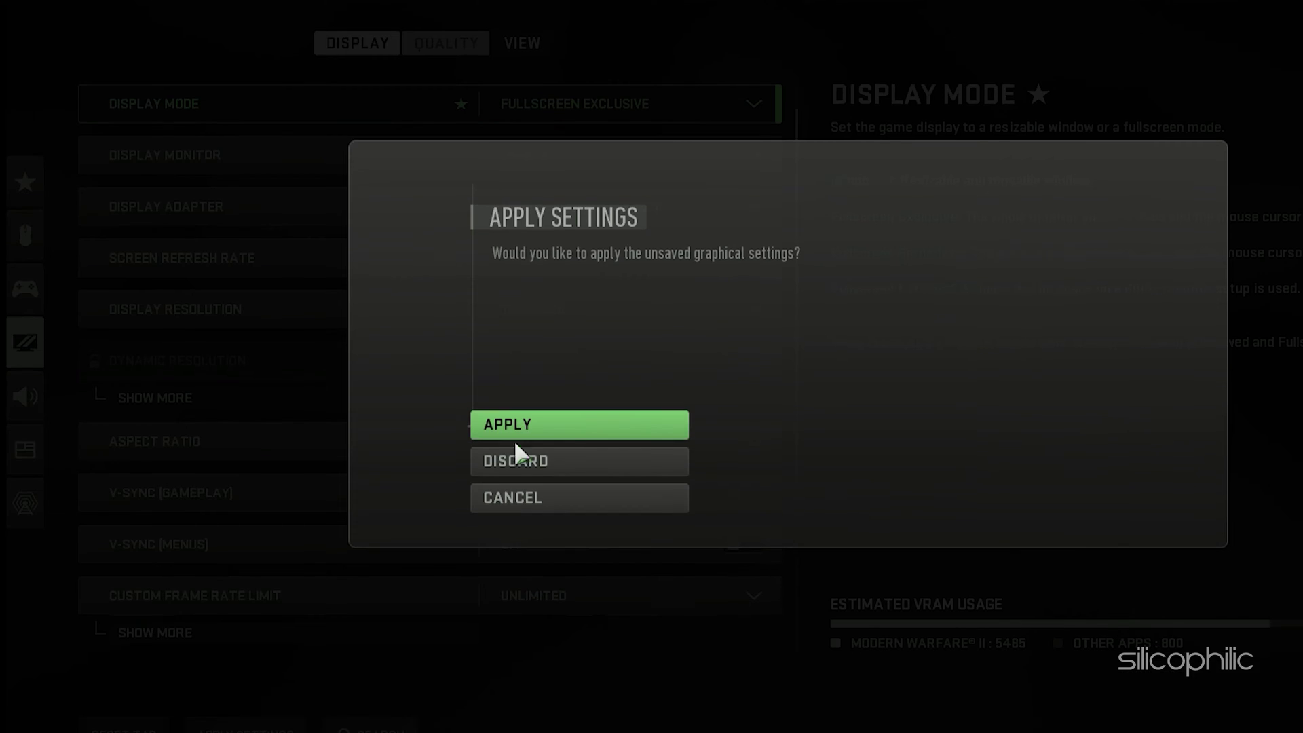
Step: Apply the display changes and set the Quality Preset to Custom
click(516, 440)
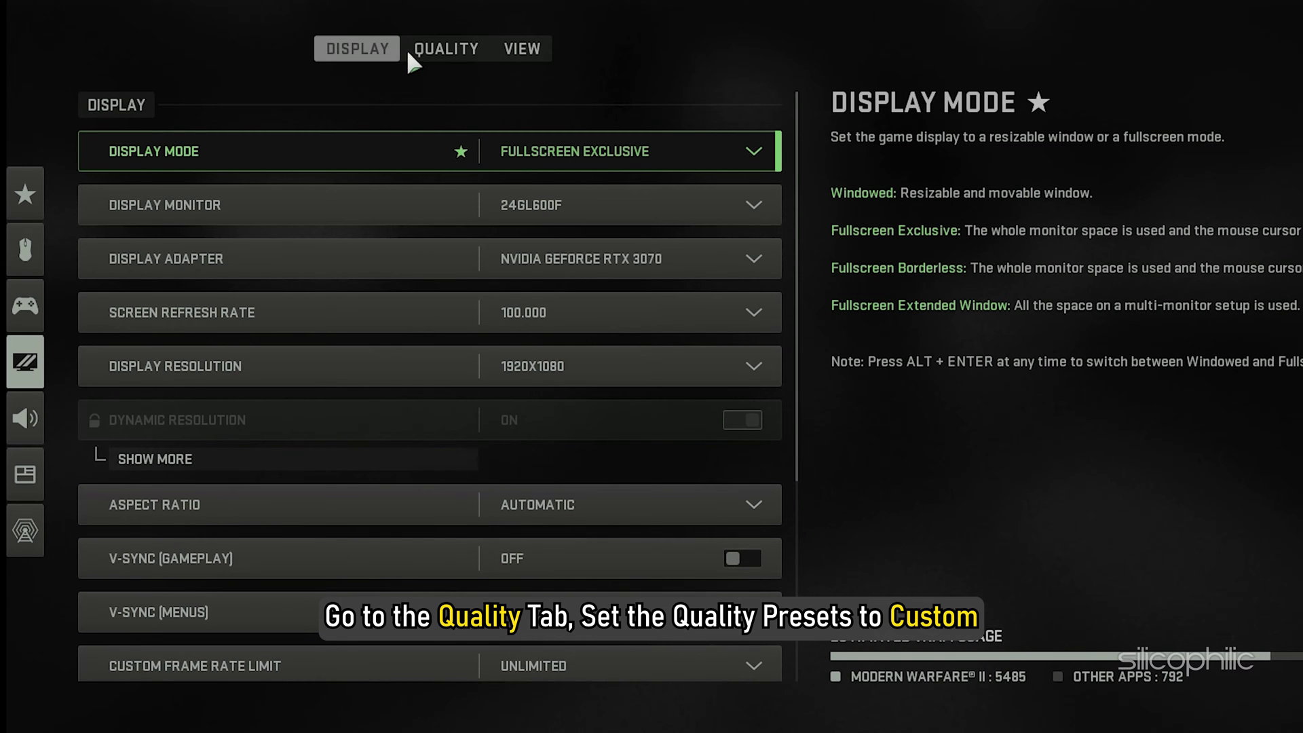
click(417, 48)
click(591, 156)
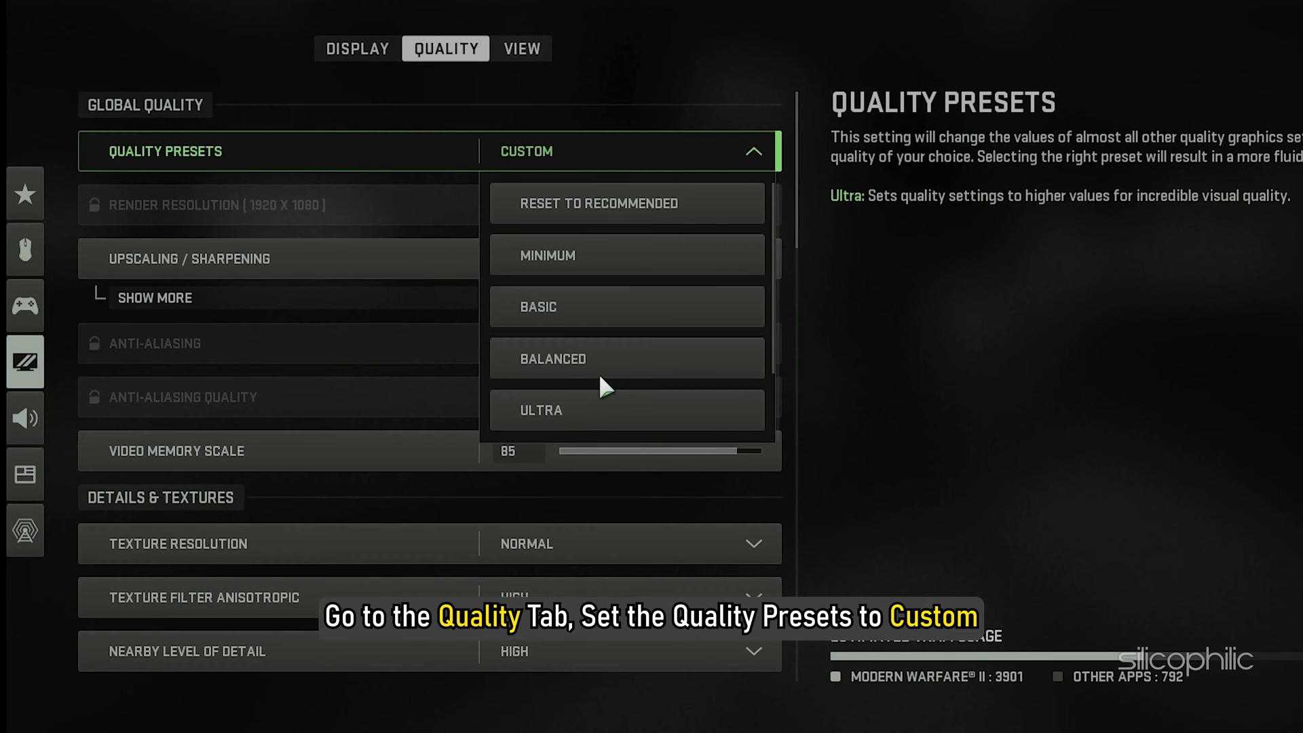
scroll(598, 374, down, 2)
click(608, 422)
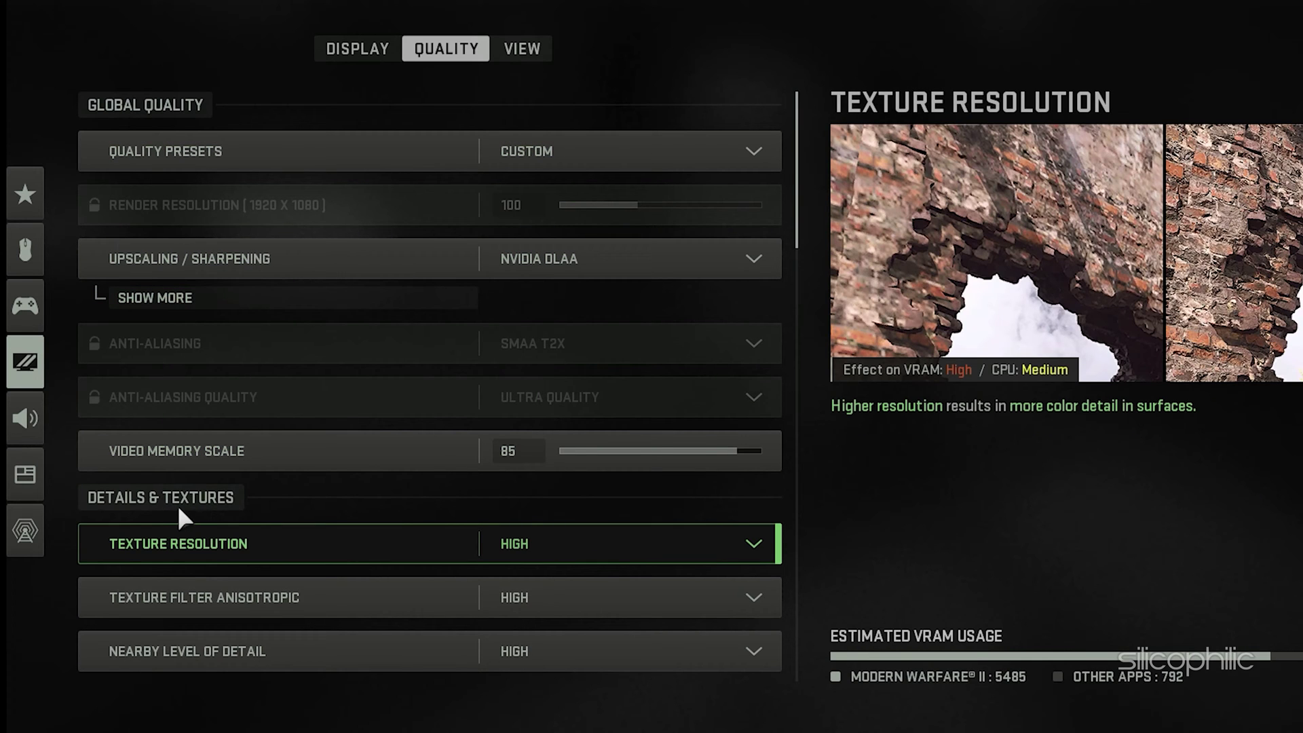
Step: Set Texture Resolution to Low and use FidelityFX CAS sharpening at strength 75
click(141, 513)
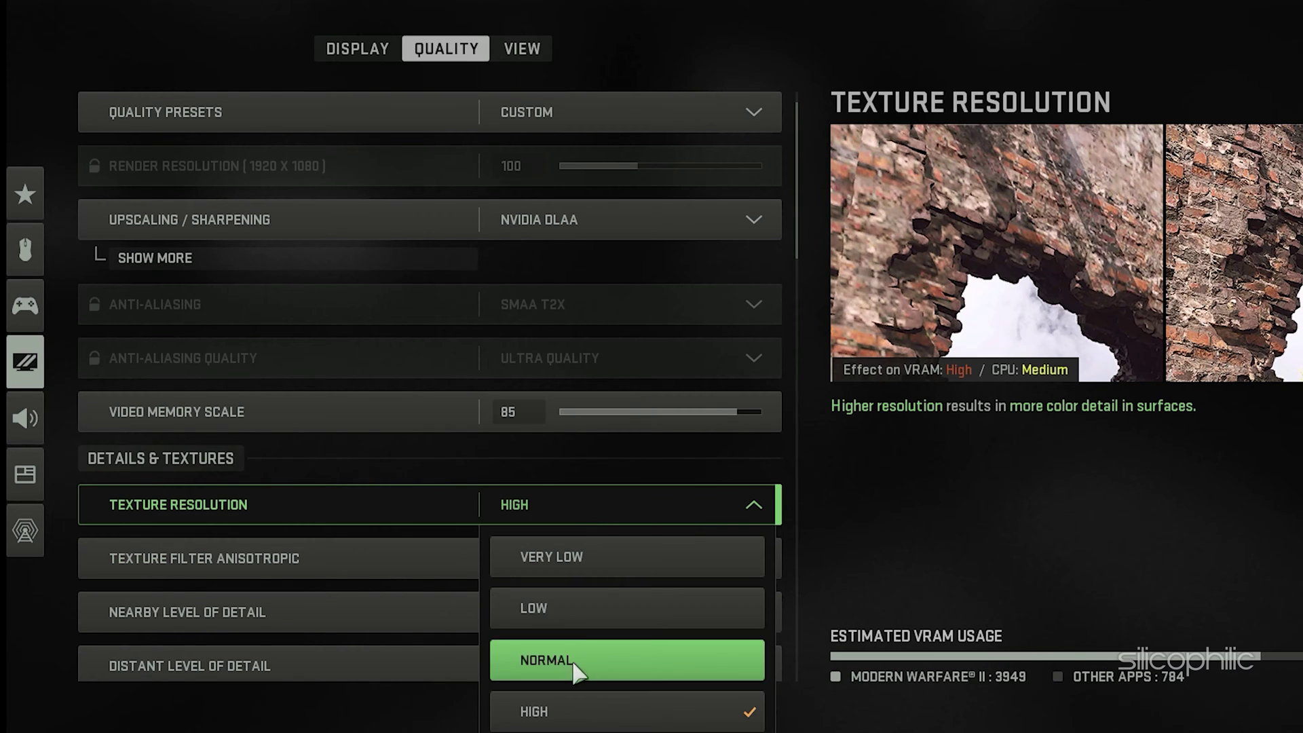
click(587, 608)
scroll(577, 380, up, 1)
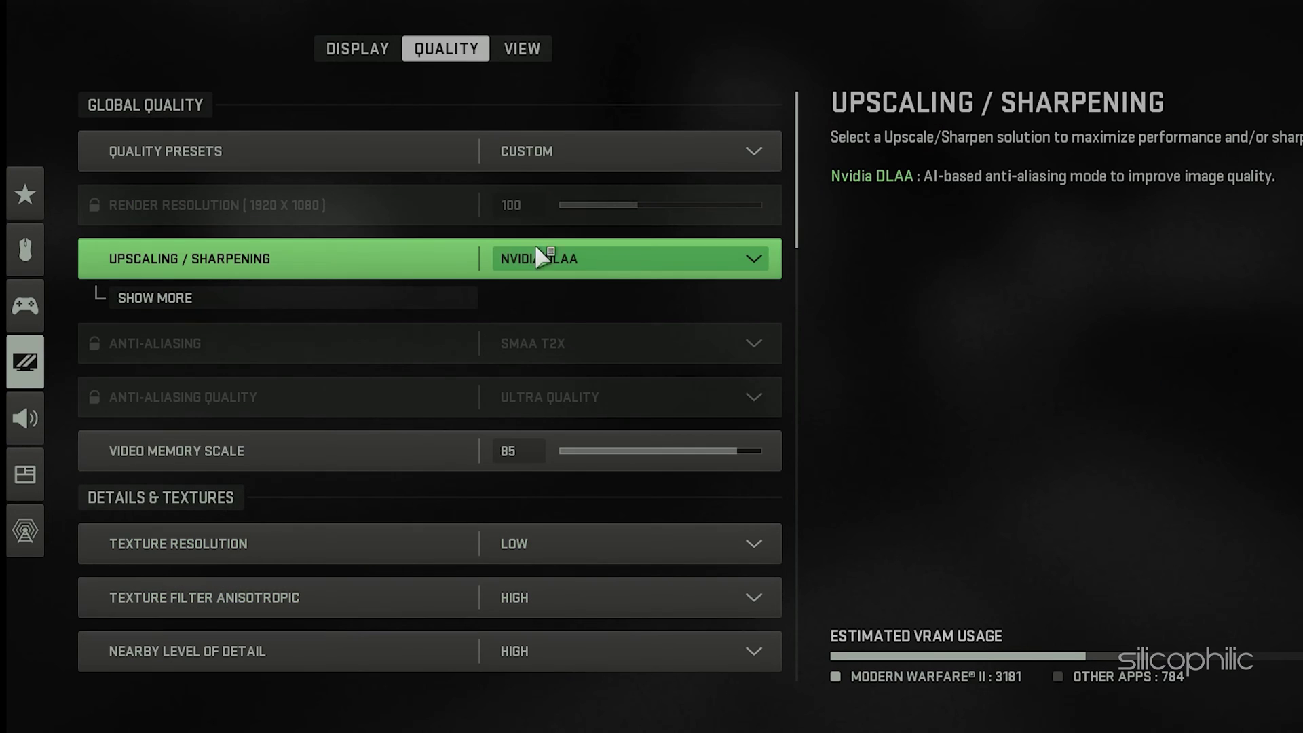
click(773, 253)
scroll(669, 461, down, 1)
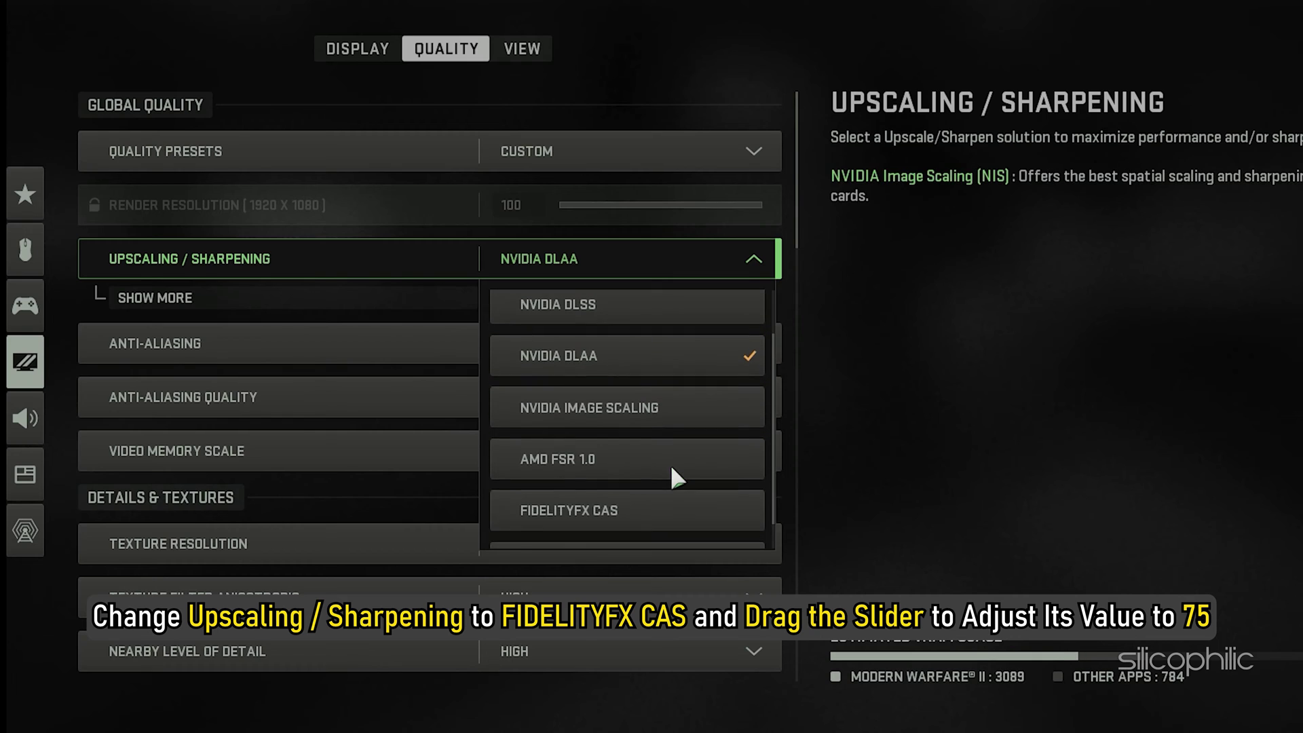
scroll(658, 472, down, 1)
click(645, 486)
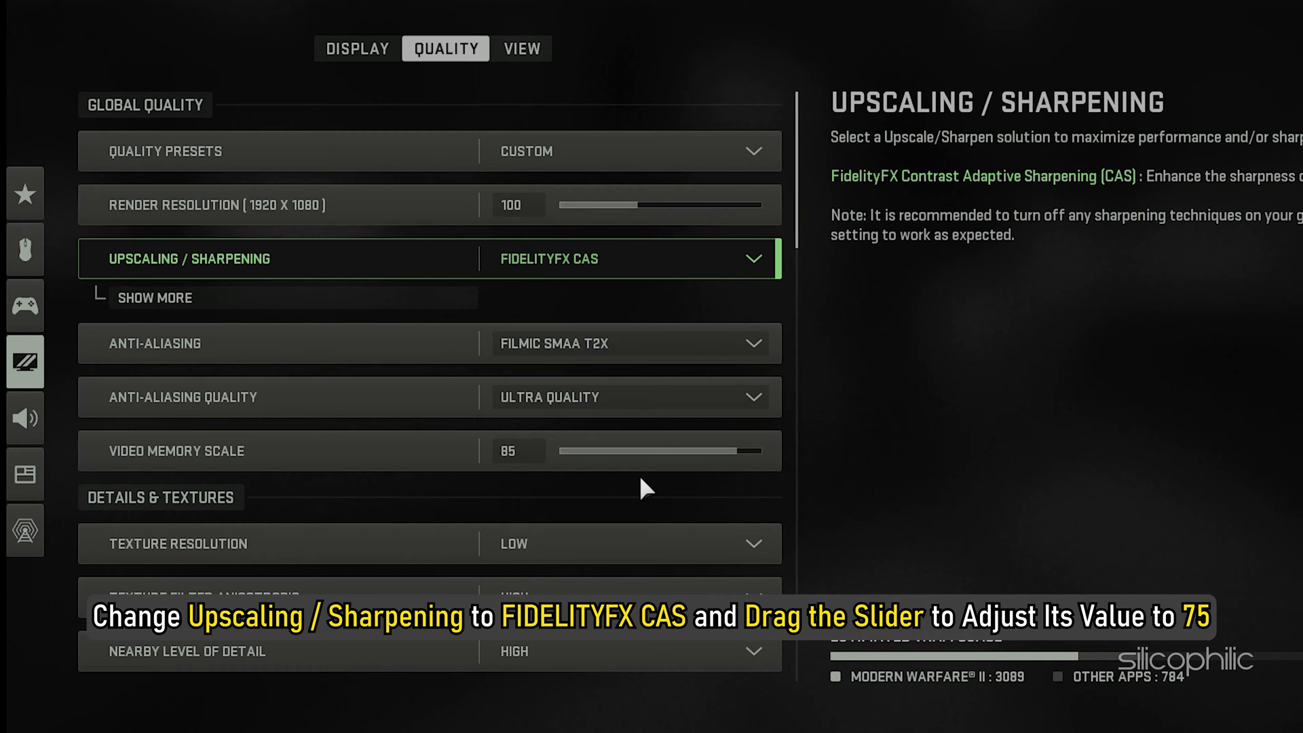
click(639, 291)
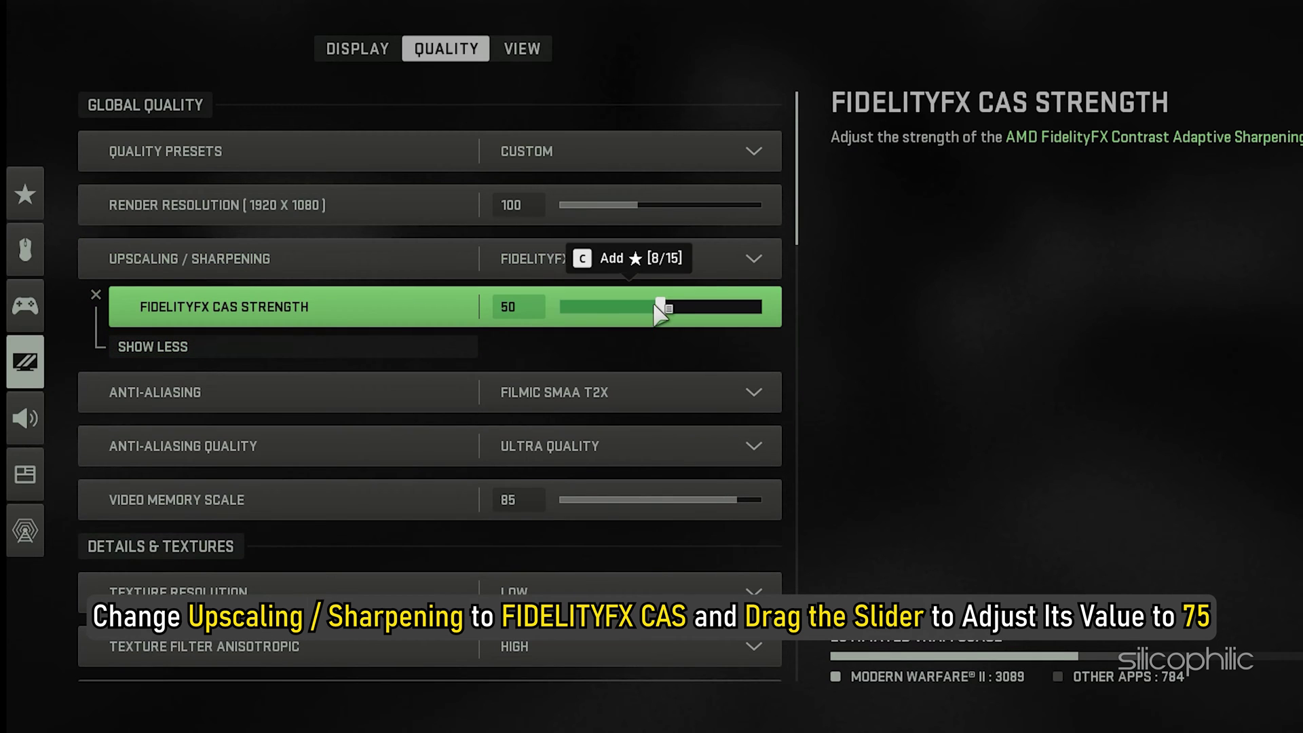
drag(656, 307, 672, 308)
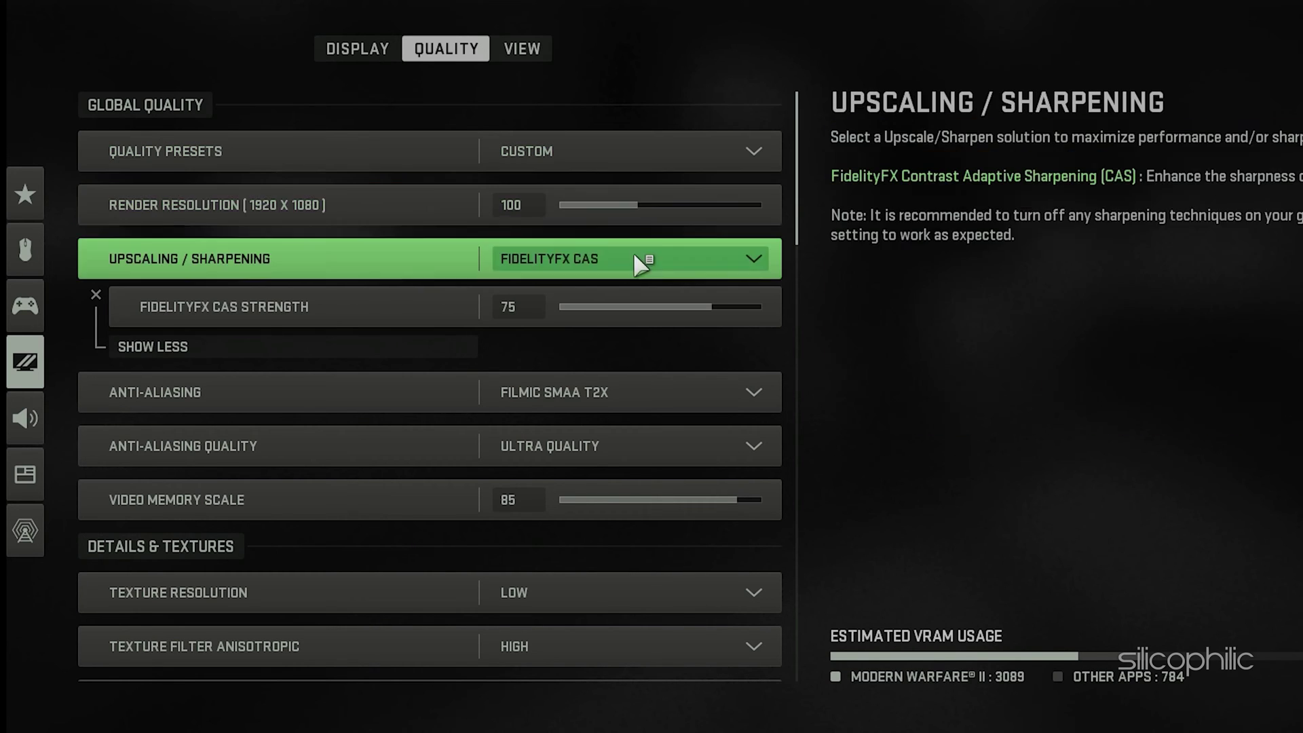
mouse_move(644, 205)
mouse_down()
mouse_move(623, 207)
mouse_move(637, 205)
mouse_up()
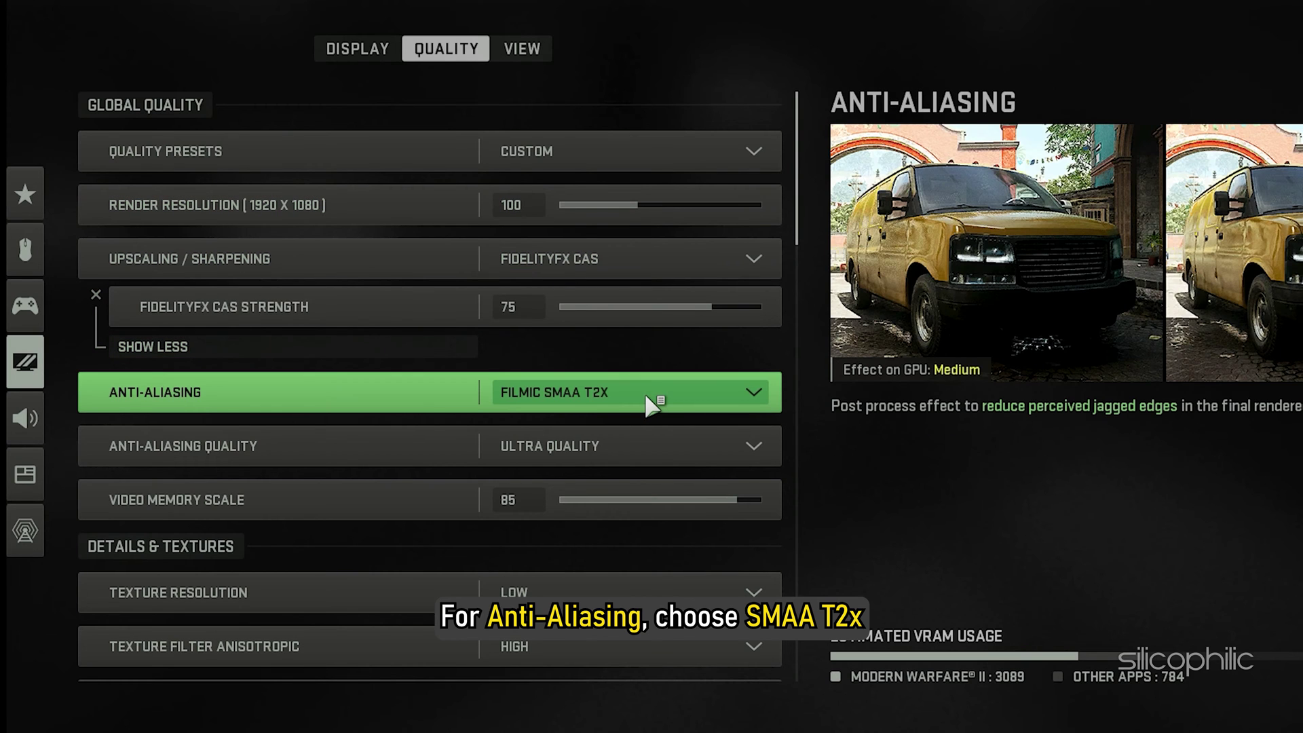
Step: Use SMAA T2X anti-aliasing at Low quality and raise Video Memory Scale to 90
click(646, 396)
click(619, 444)
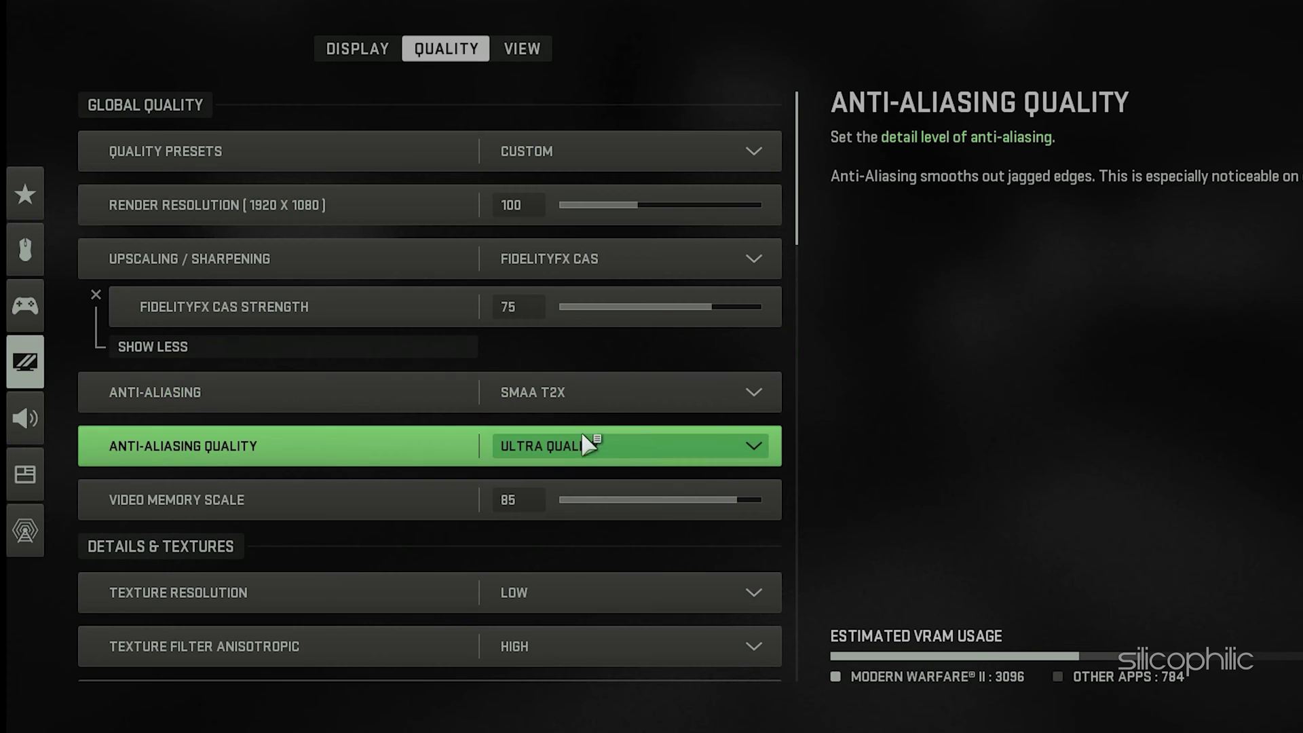
click(633, 439)
click(603, 507)
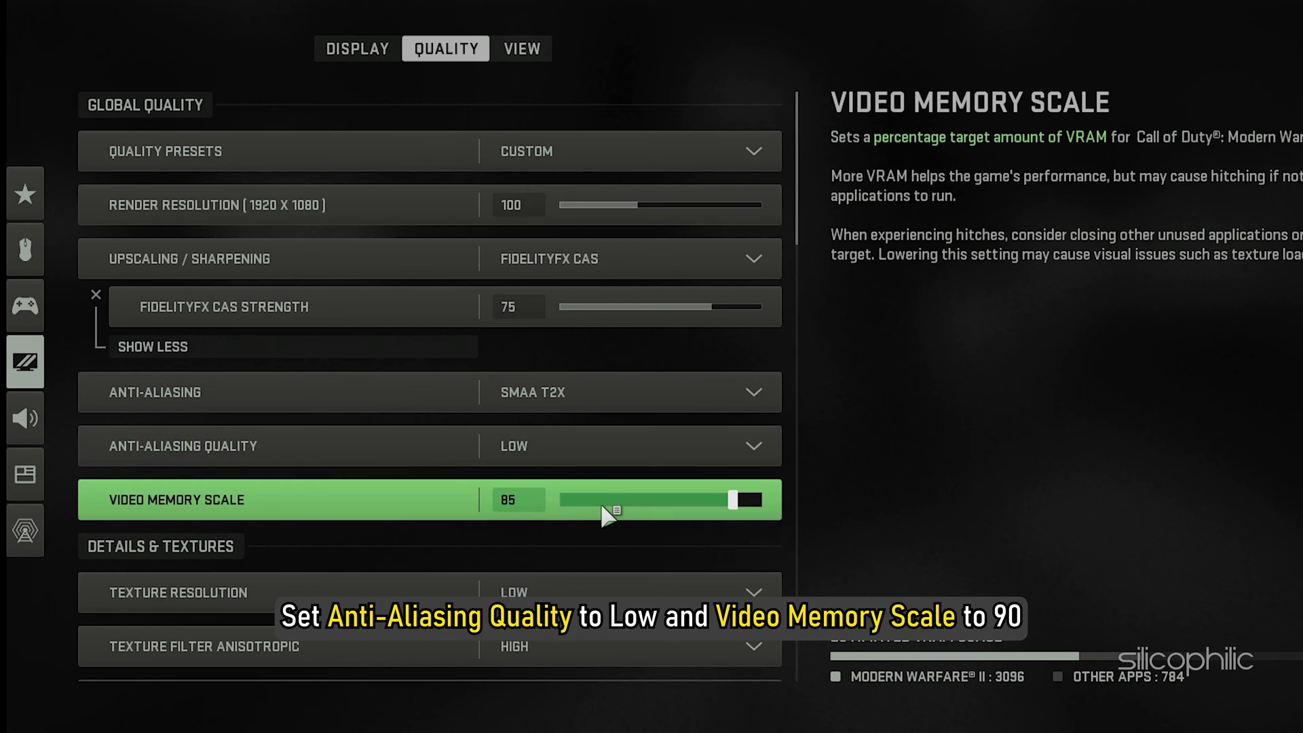
click(713, 500)
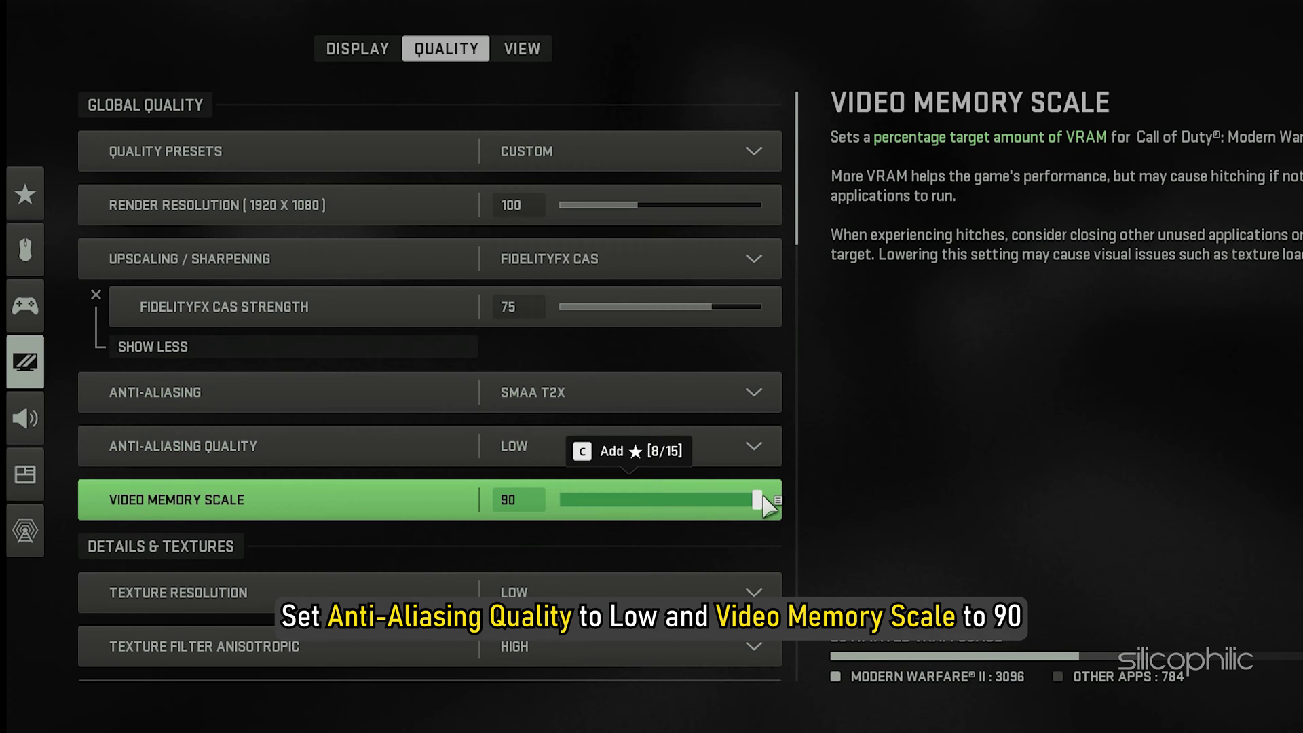
Step: Keep Texture Resolution Low and leave anisotropic texture filtering at High
scroll(699, 524, down, 1)
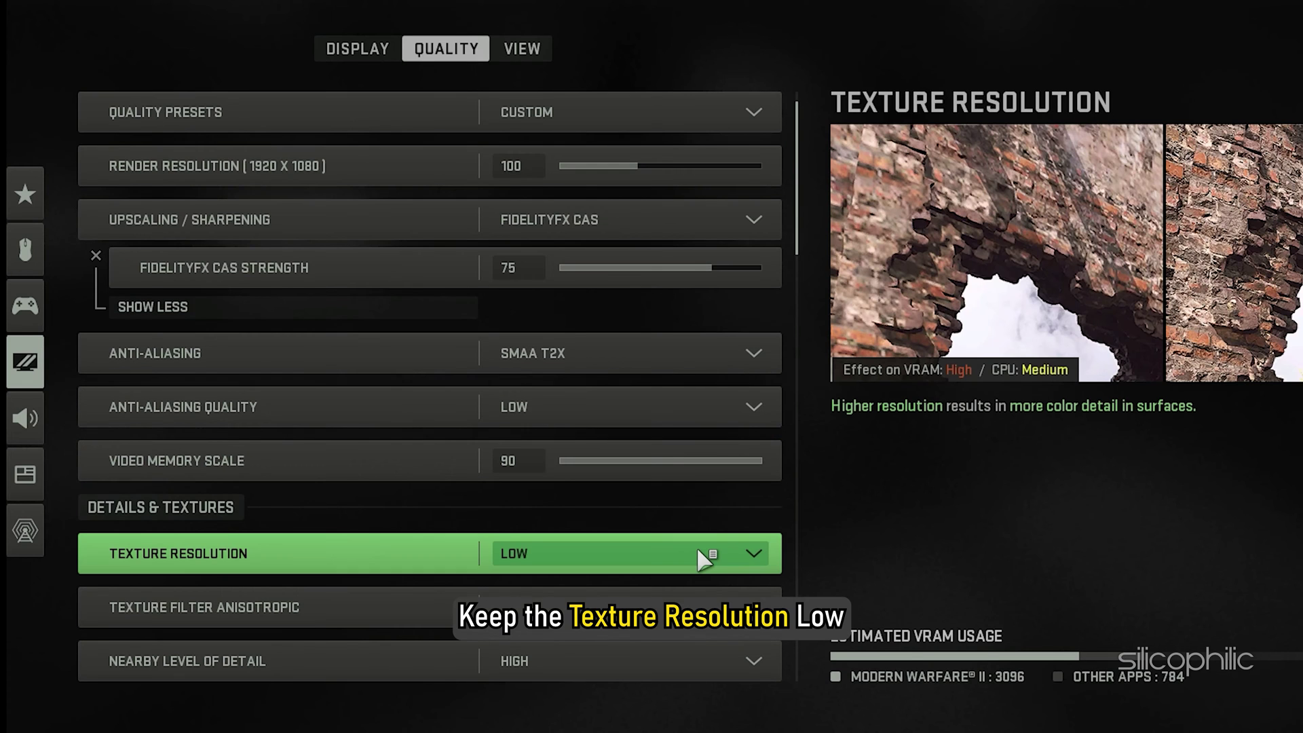
click(698, 551)
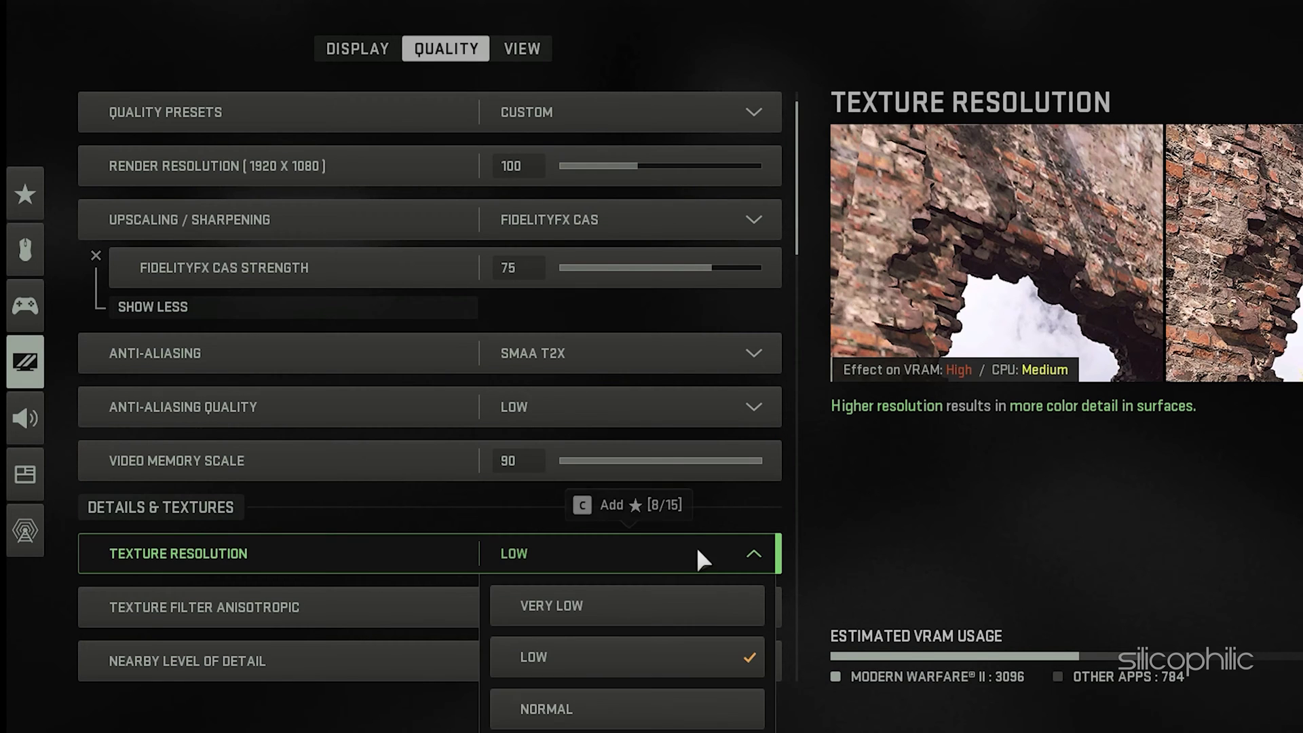
click(674, 560)
click(648, 599)
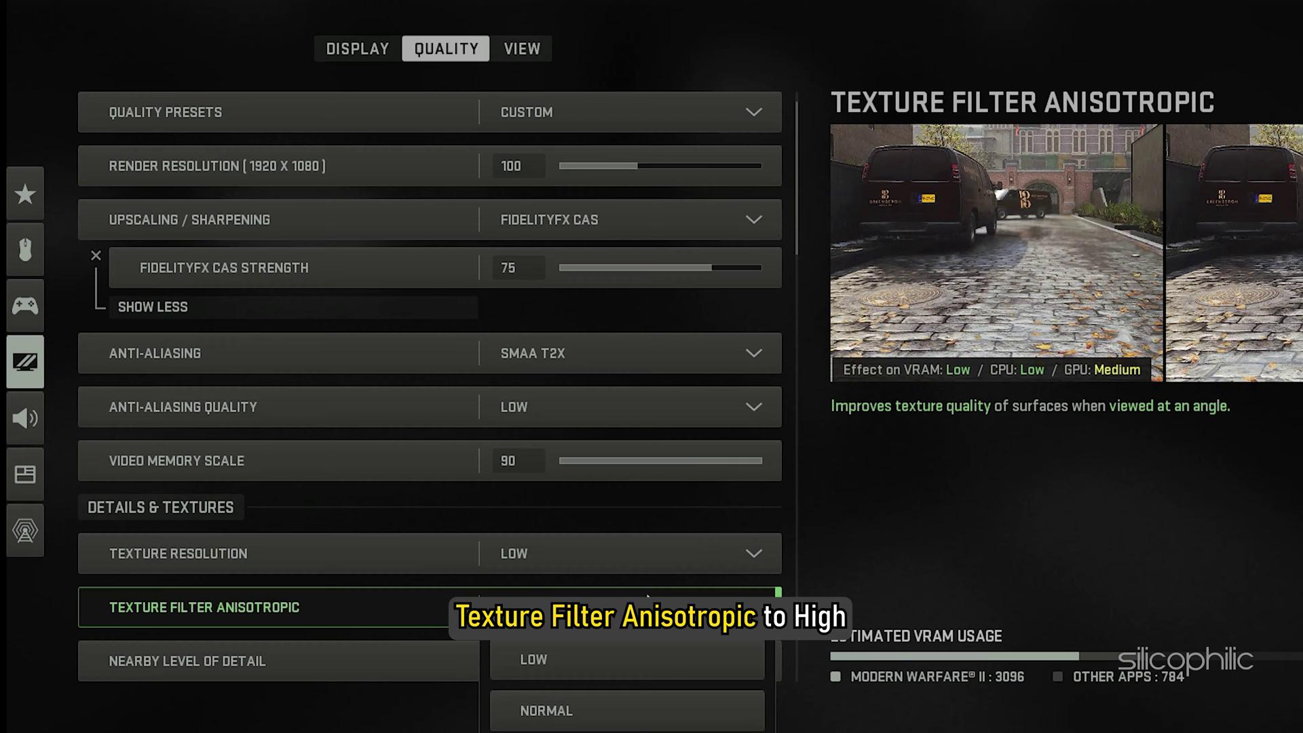
scroll(635, 541, down, 2)
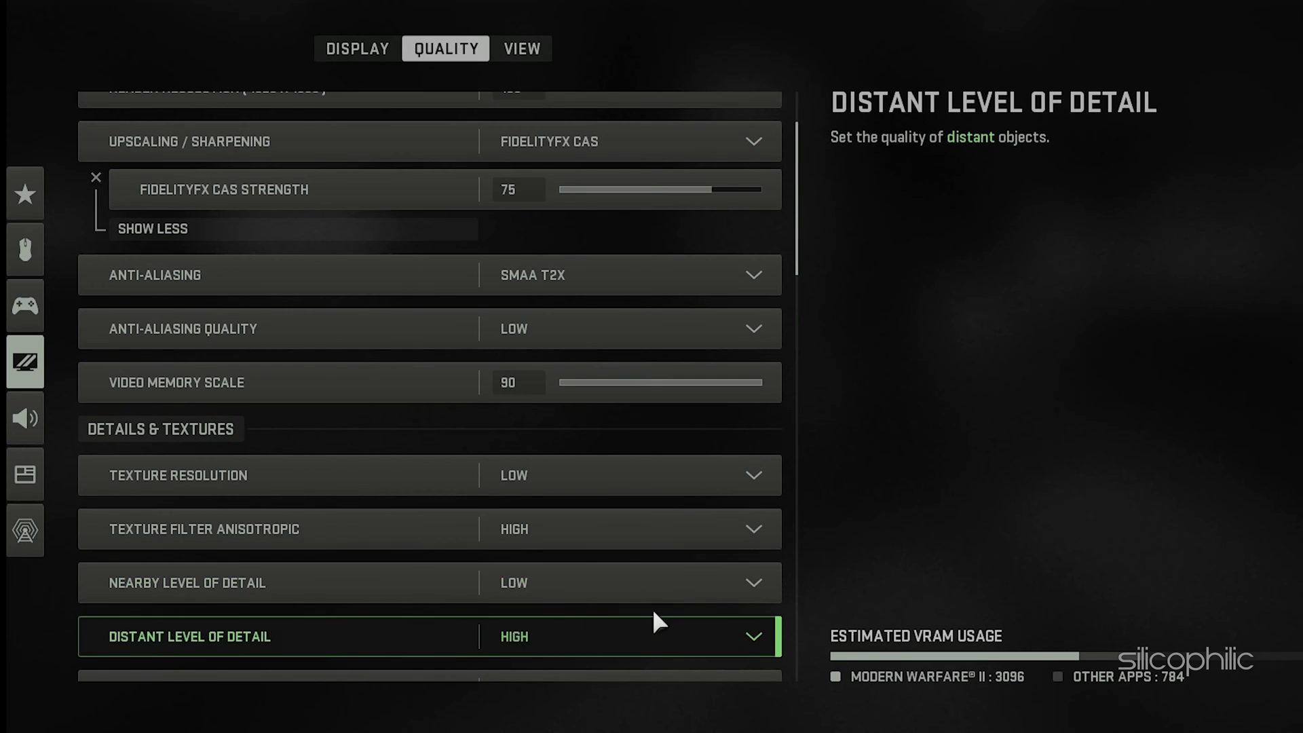
scroll(655, 615, down, 10)
scroll(654, 615, down, 4)
scroll(543, 543, up, 5)
click(508, 490)
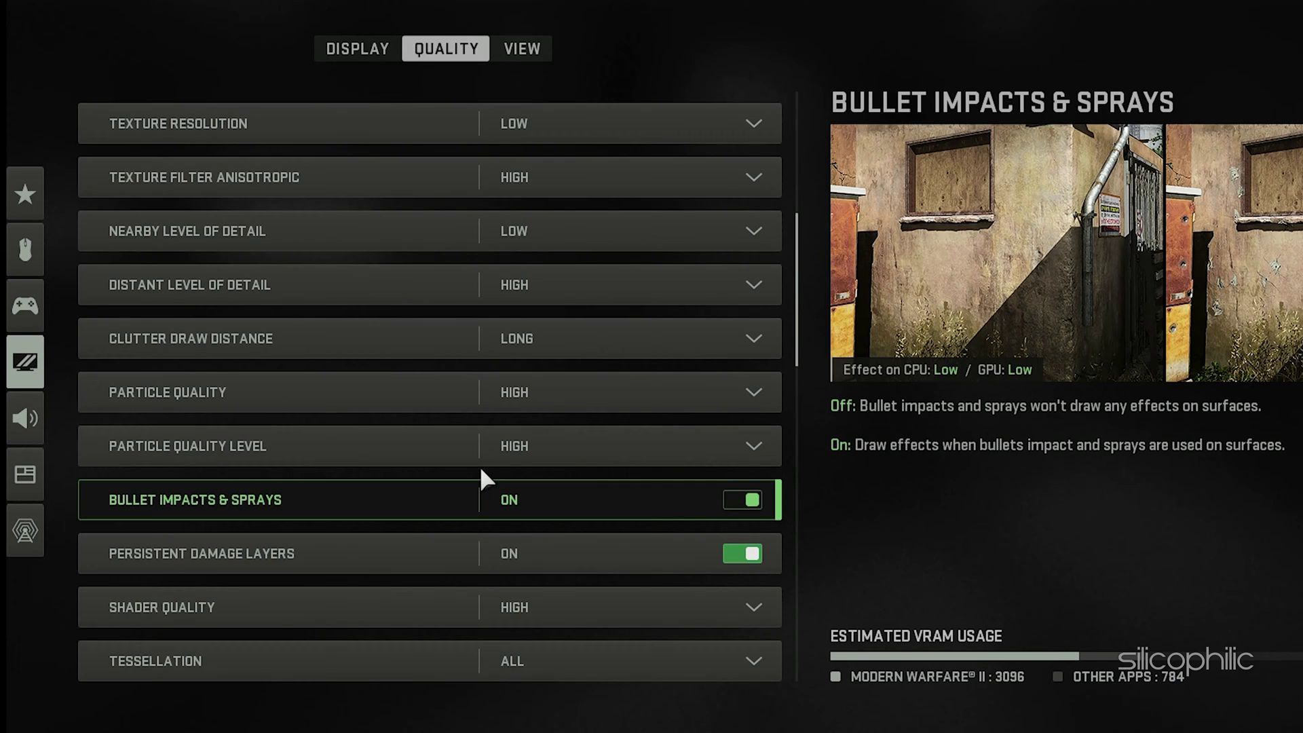
scroll(578, 308, up, 2)
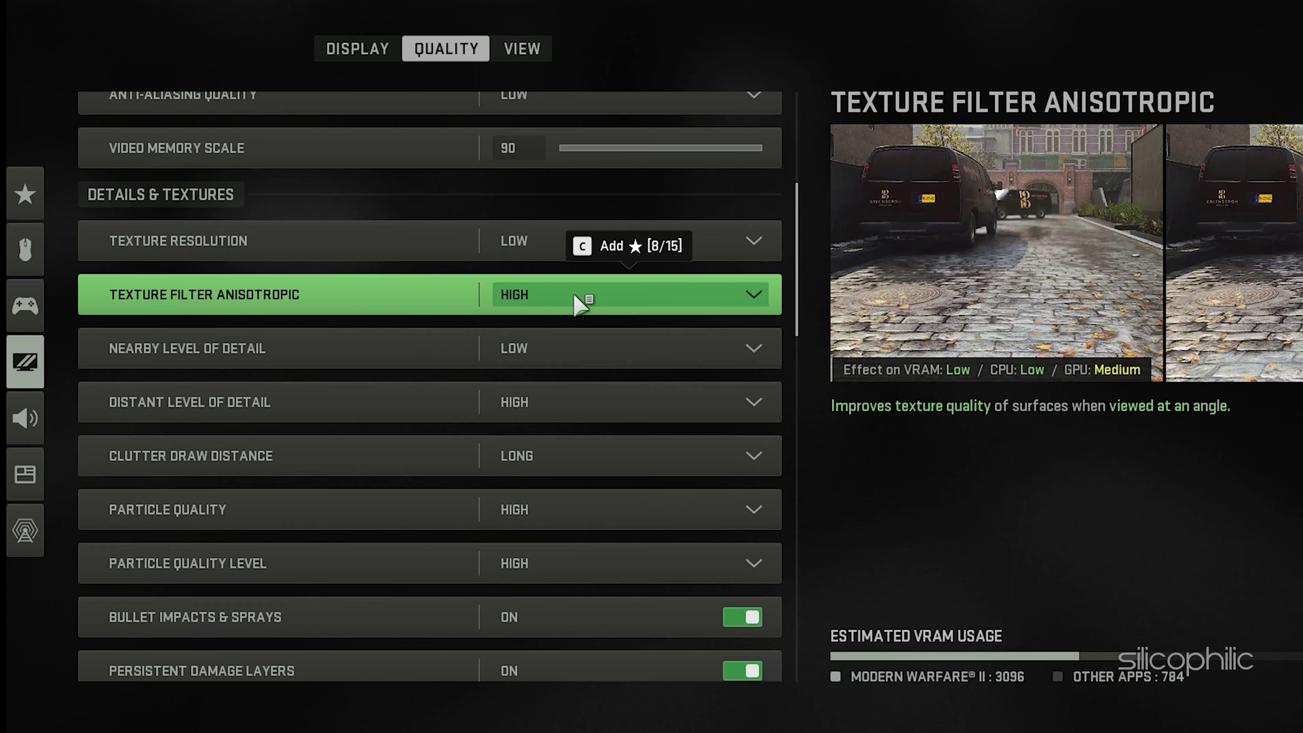
Step: Set both Nearby and Distant Level of Detail to Low
click(571, 346)
click(580, 402)
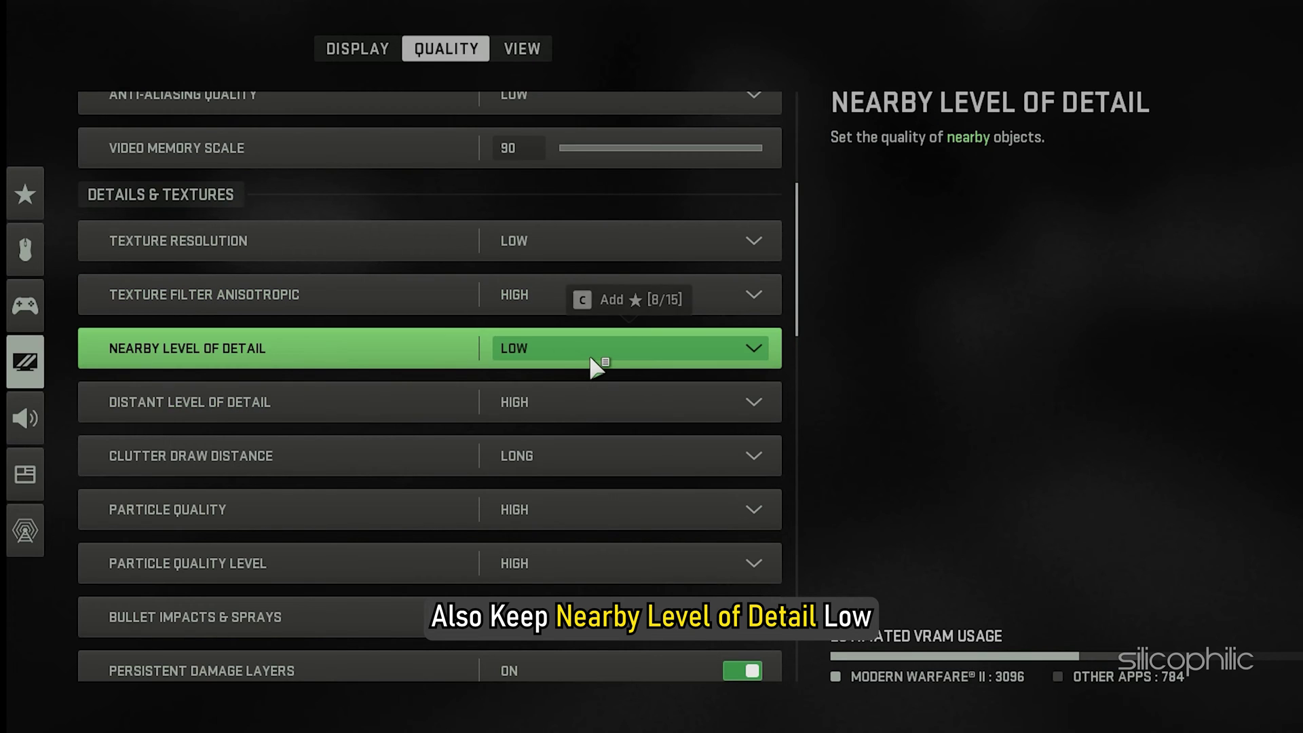
click(577, 390)
click(585, 508)
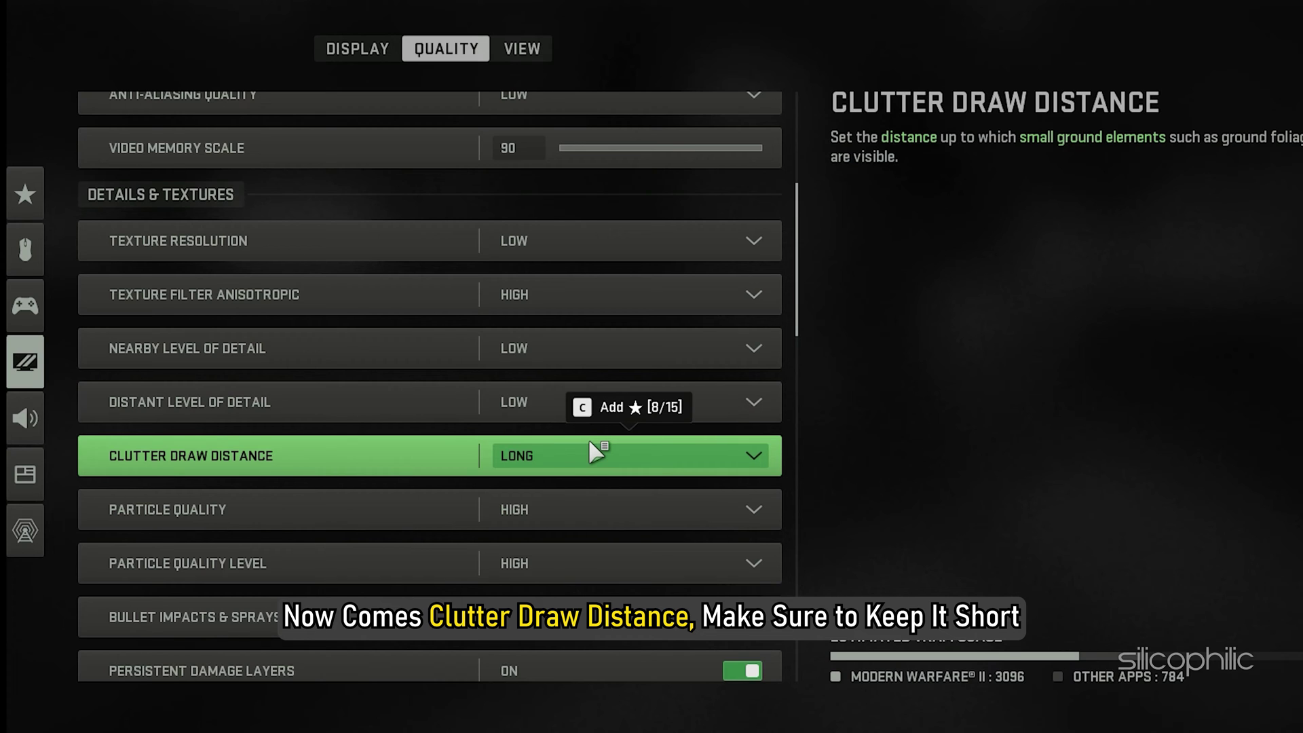
Step: Set Clutter Draw Distance Short, Particle Quality Low, Particle Quality Level High, Bullet Impacts on
click(590, 443)
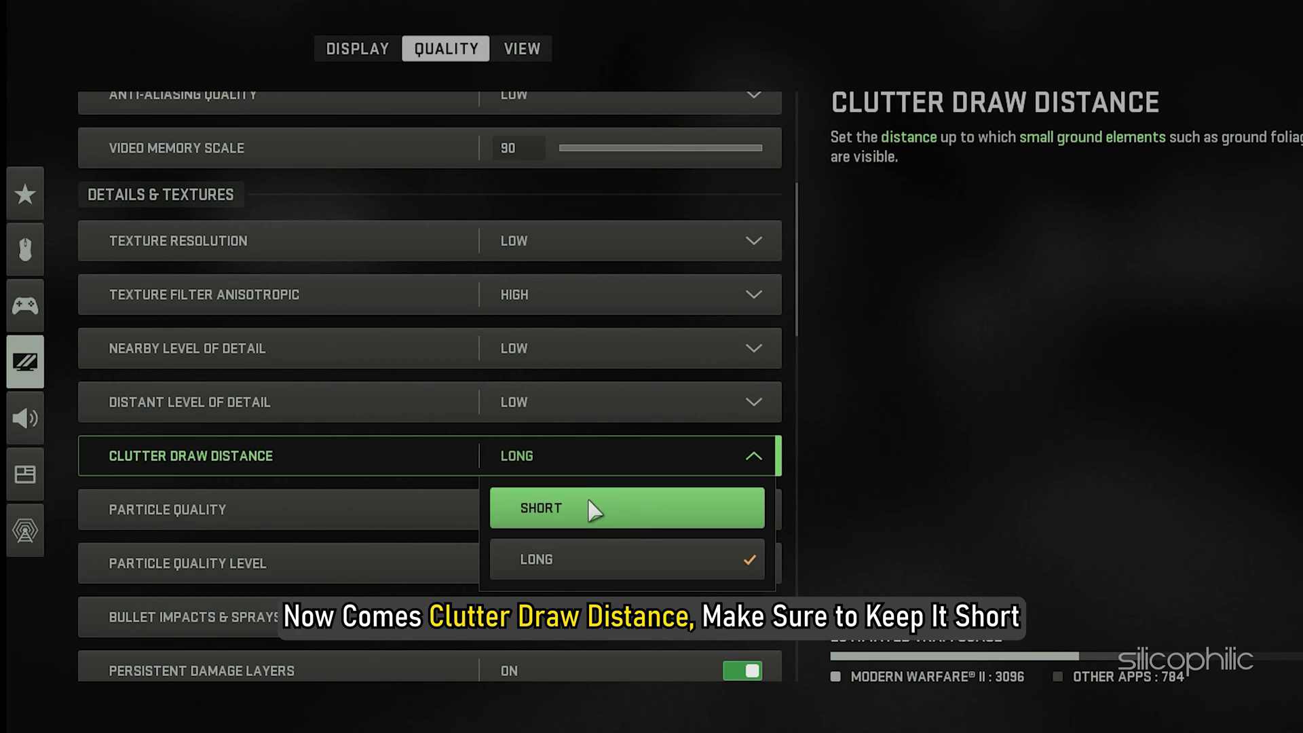
click(597, 510)
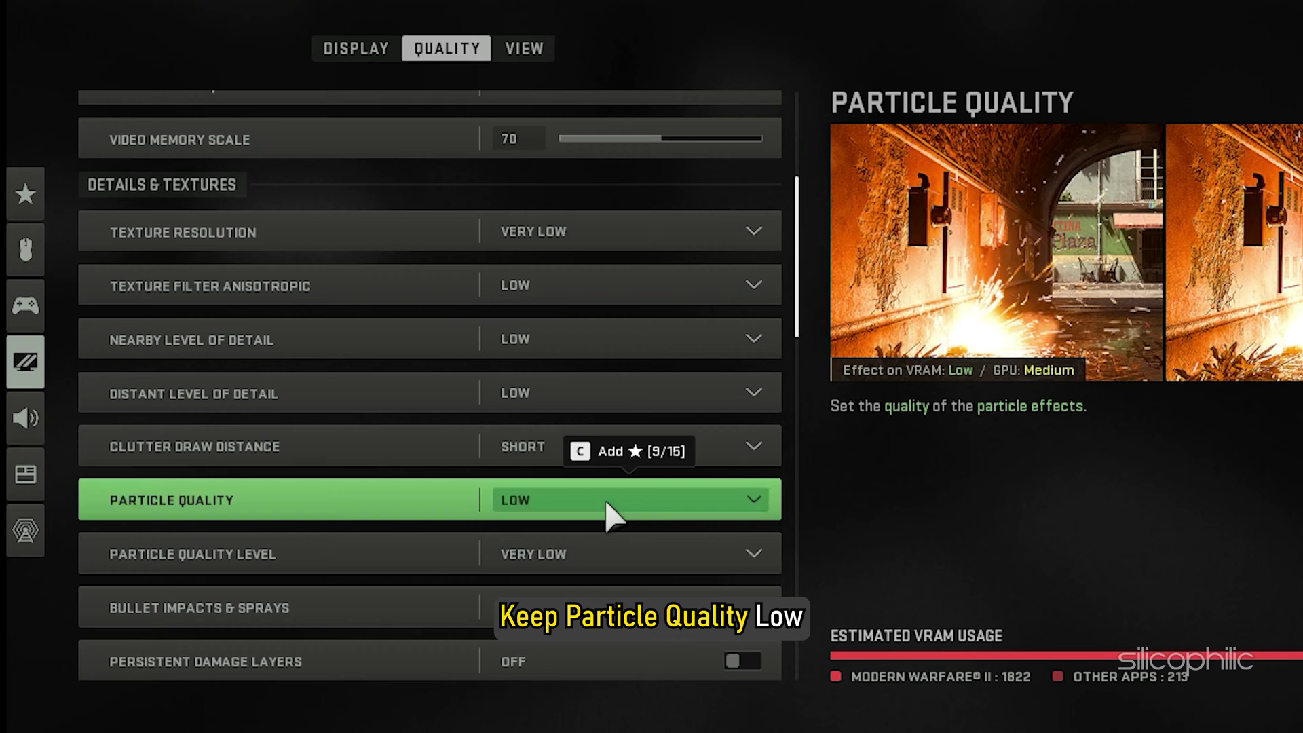
click(606, 503)
click(591, 557)
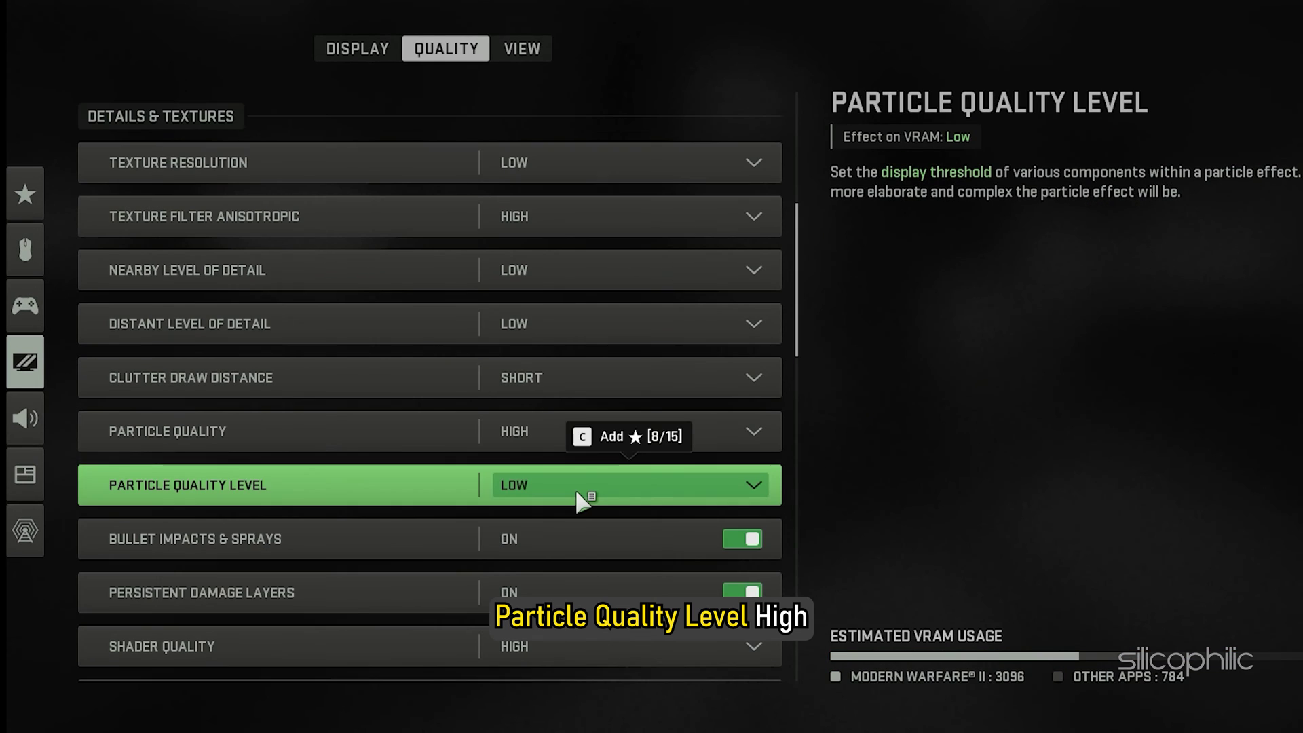
click(577, 489)
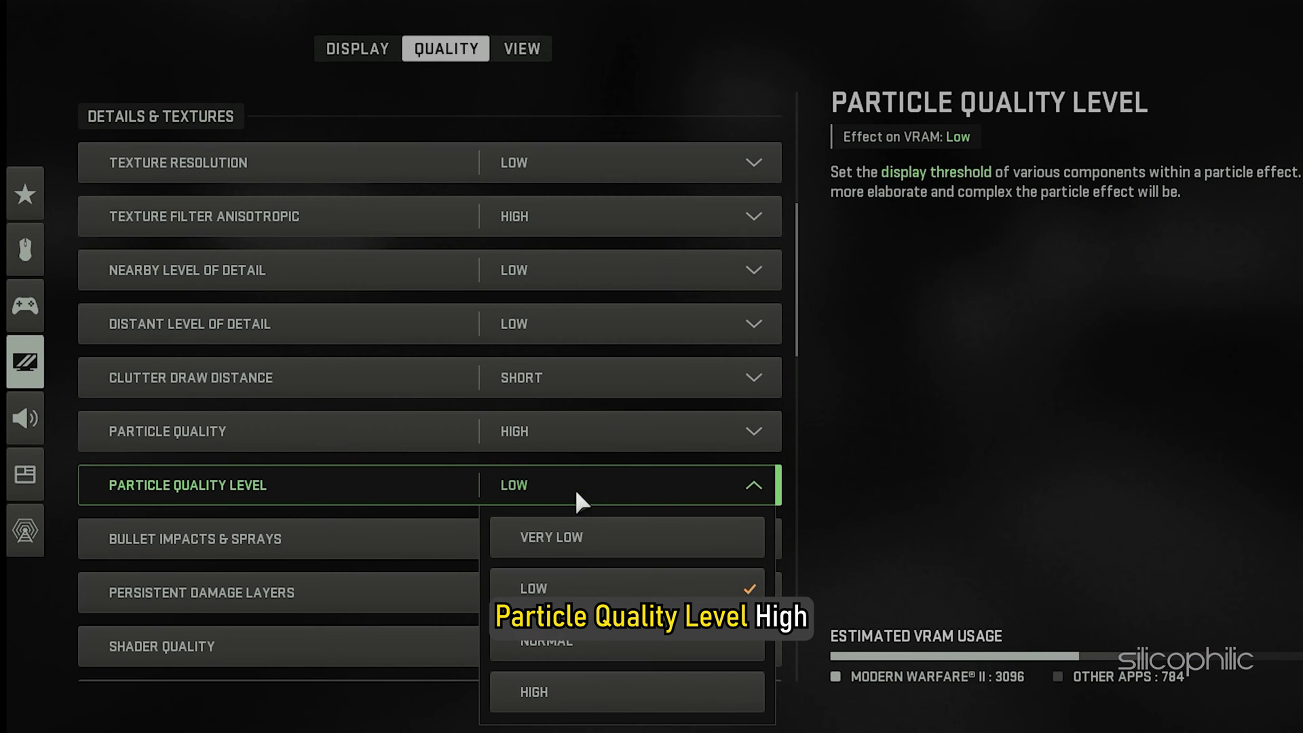
click(581, 692)
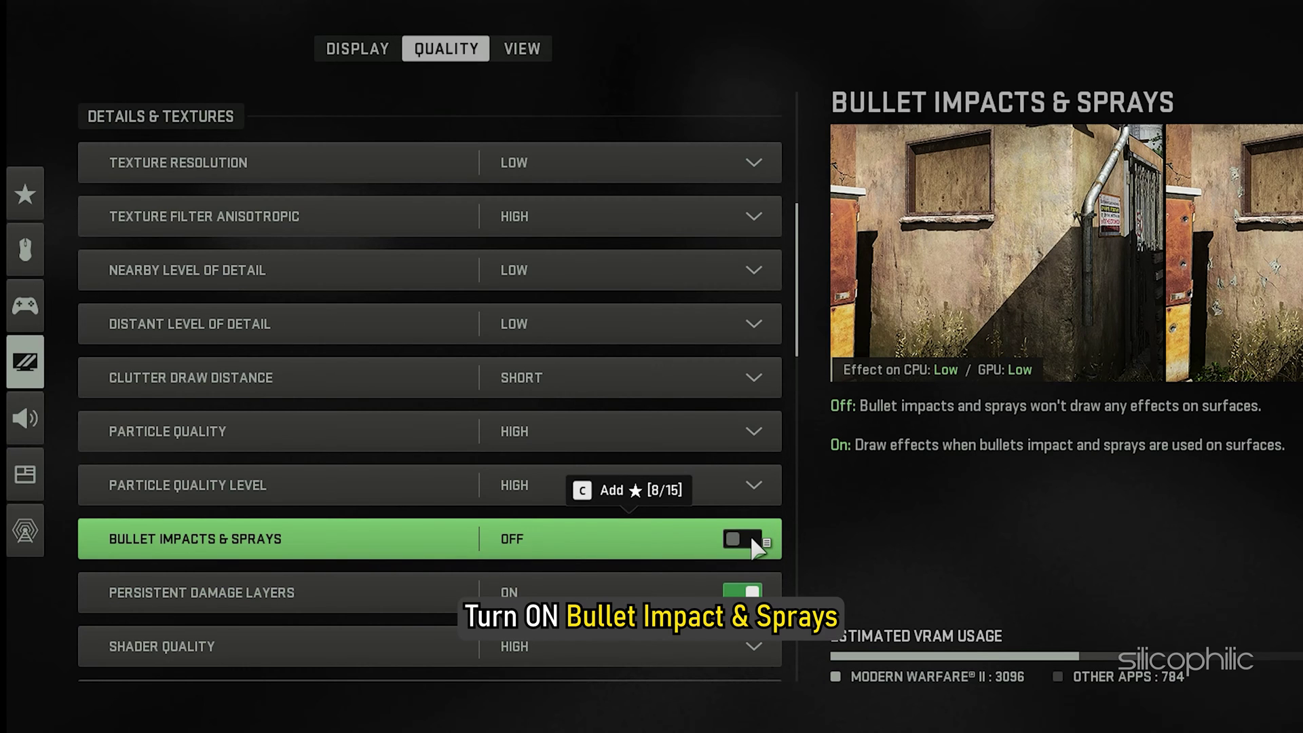
click(743, 539)
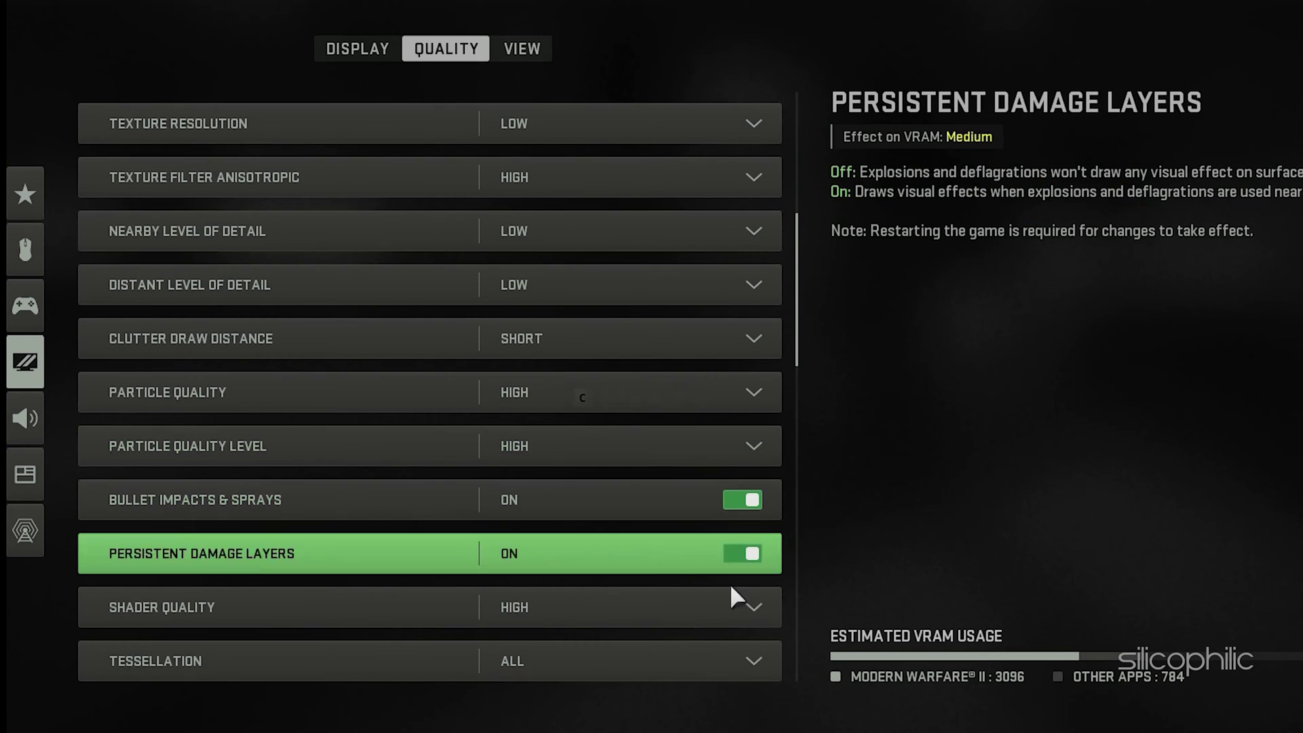
Step: Set Shader Quality Medium, Tessellation off, Terrain Memory Max, and On-Demand Texture Streaming on
scroll(487, 563, down, 1)
scroll(521, 504, down, 1)
scroll(526, 496, down, 1)
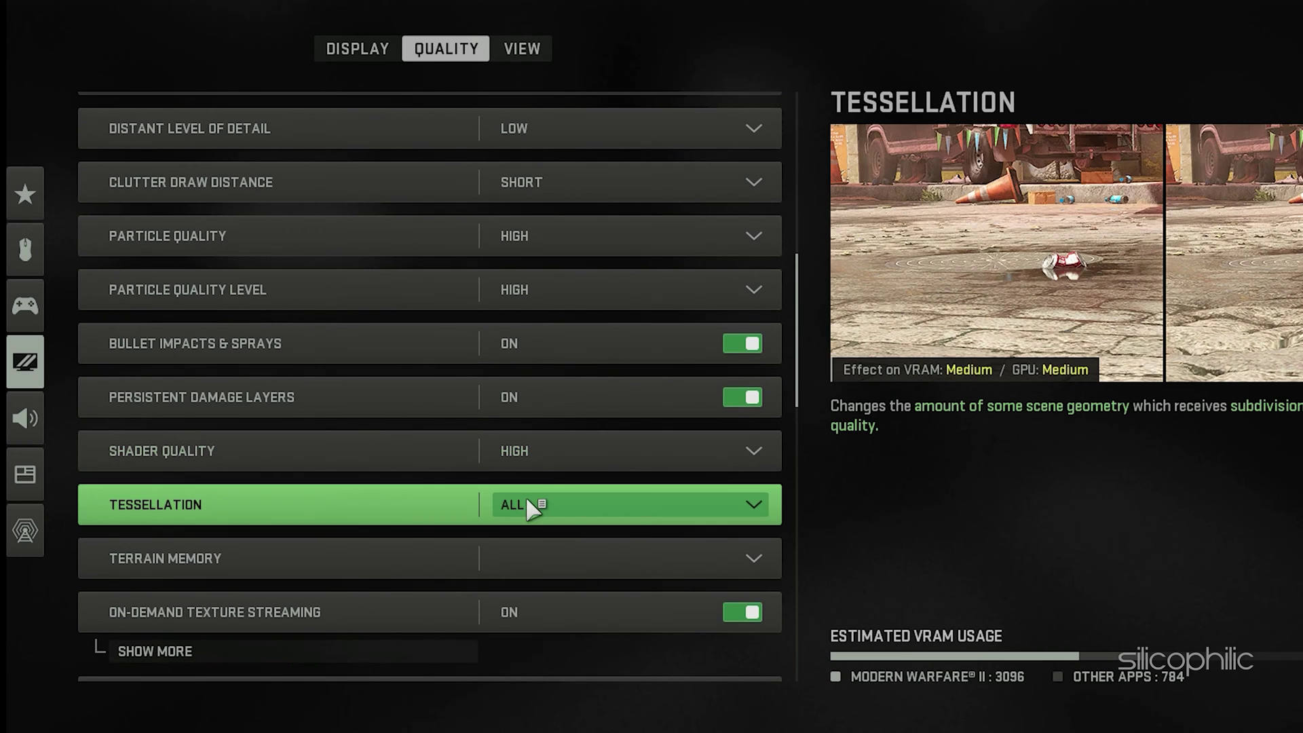
click(573, 456)
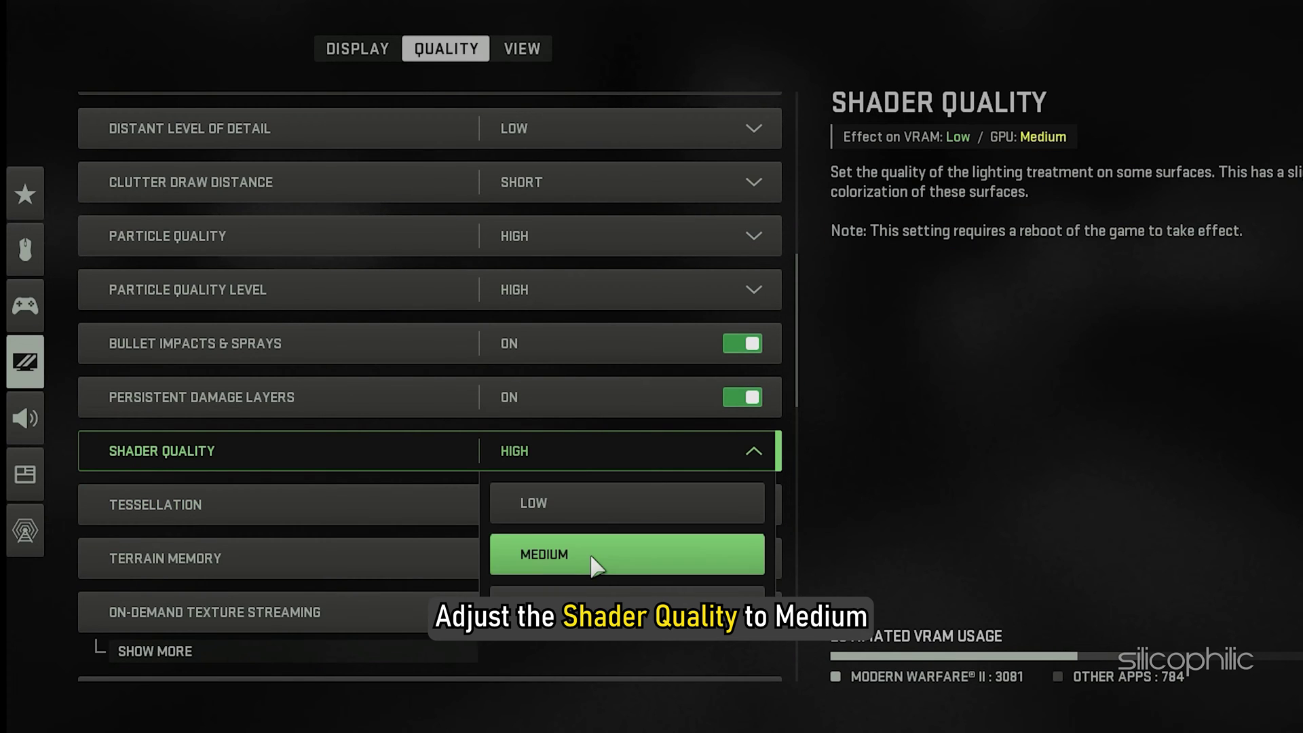
click(582, 547)
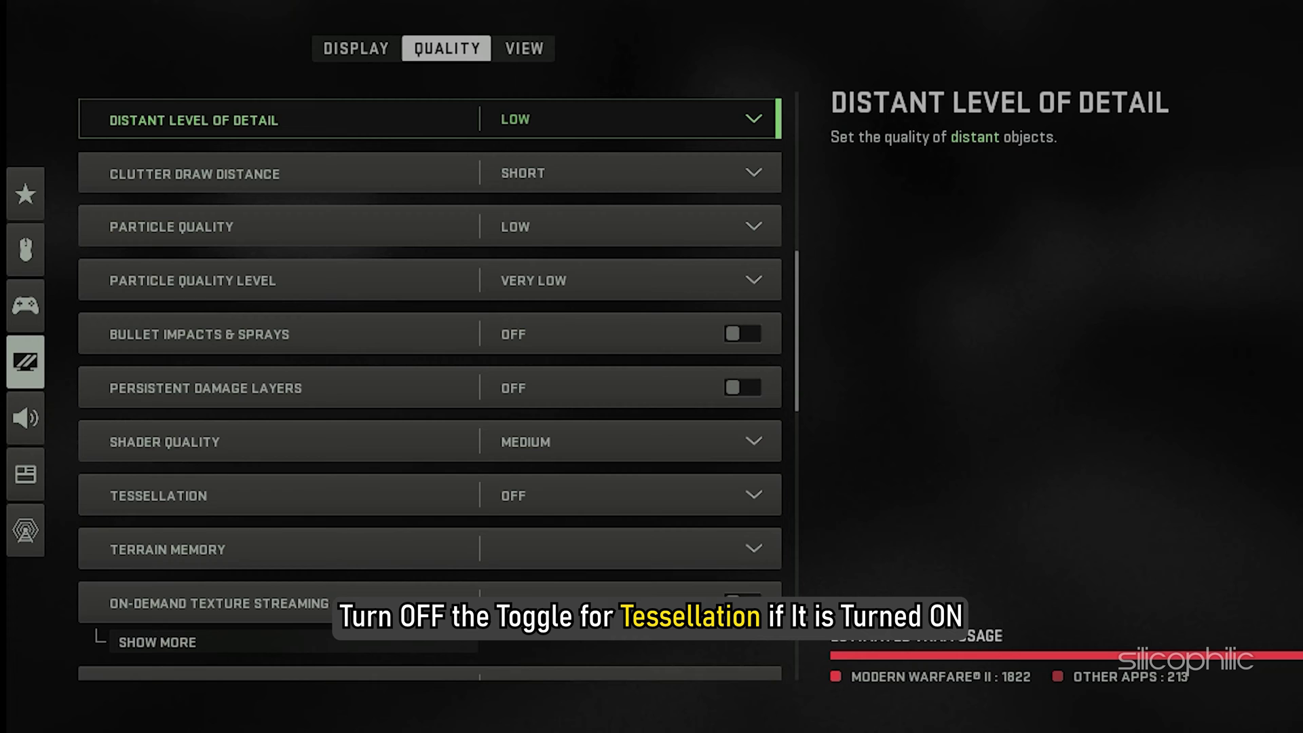
click(685, 506)
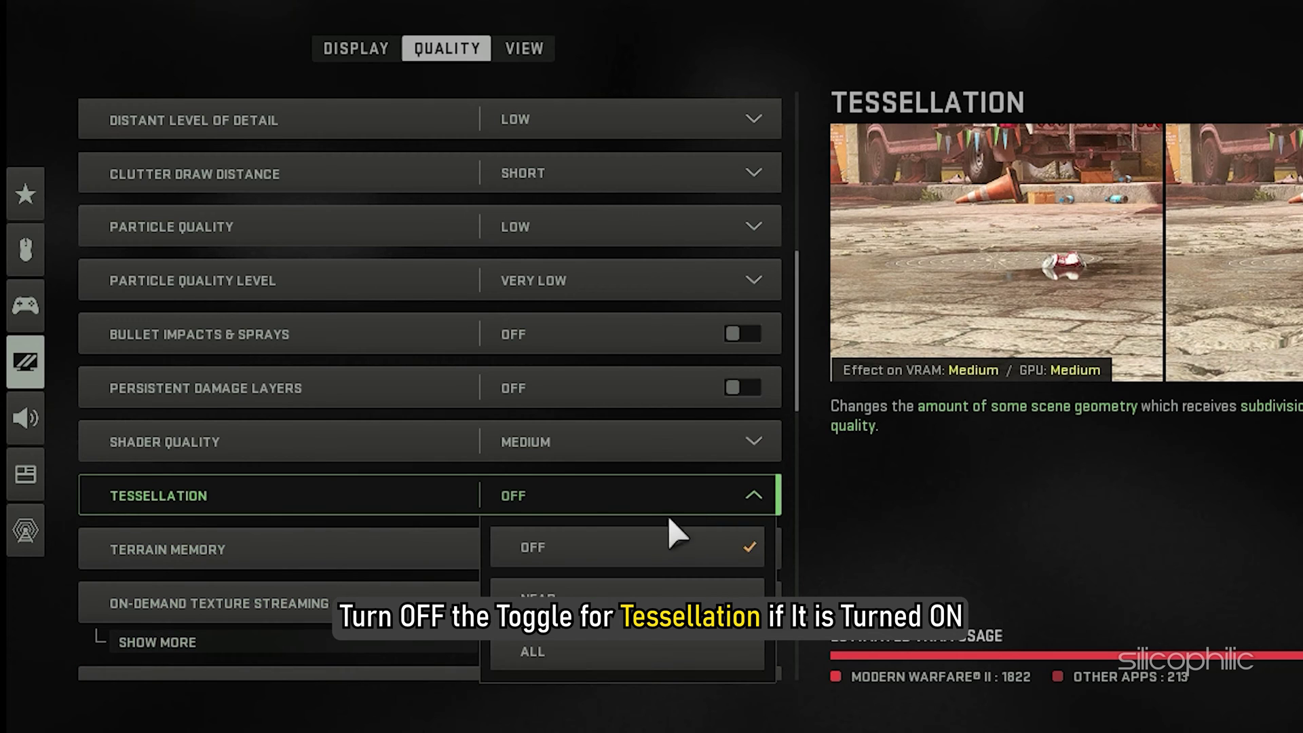
click(645, 541)
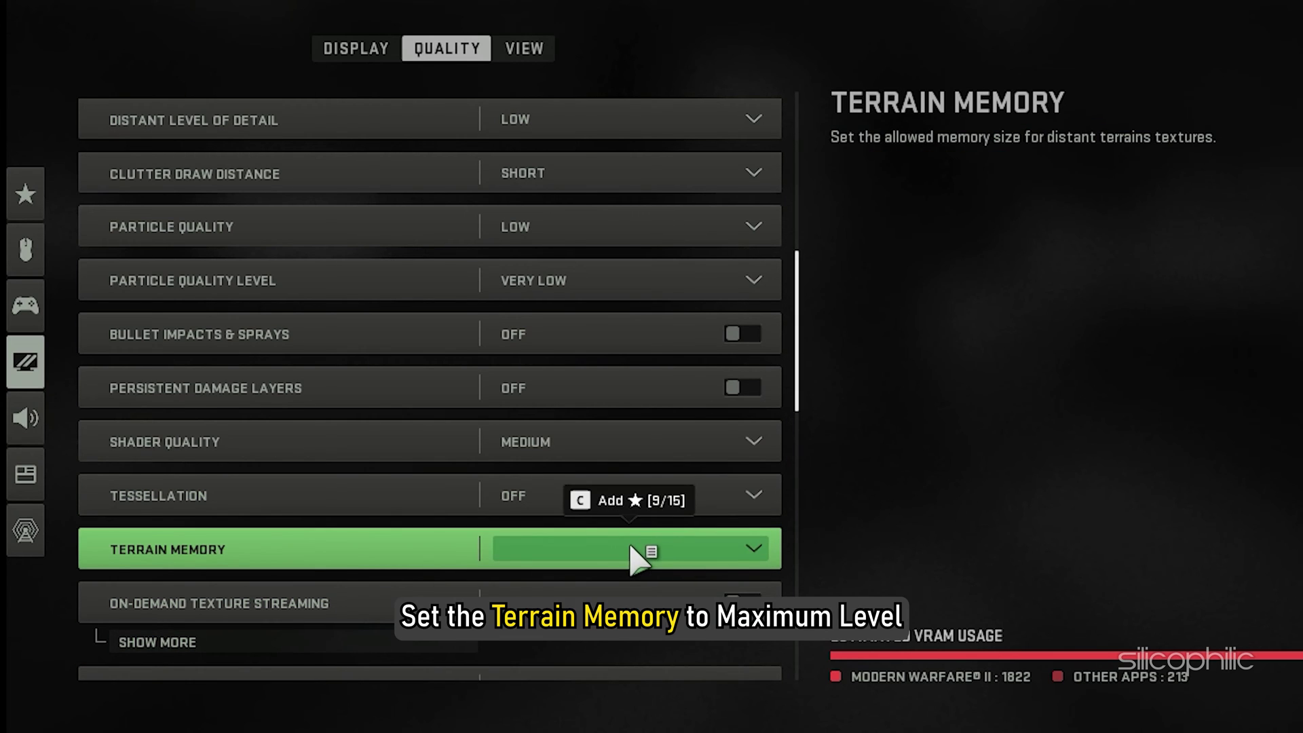
click(630, 547)
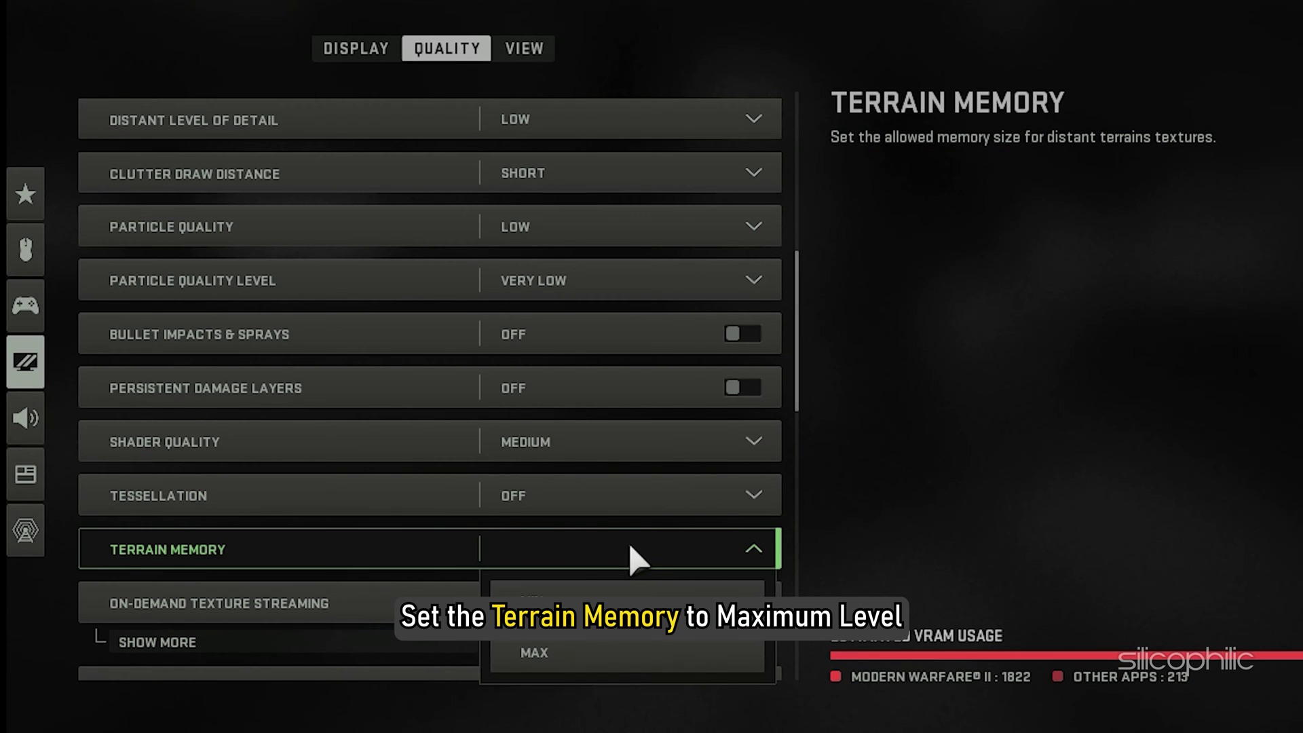
click(614, 653)
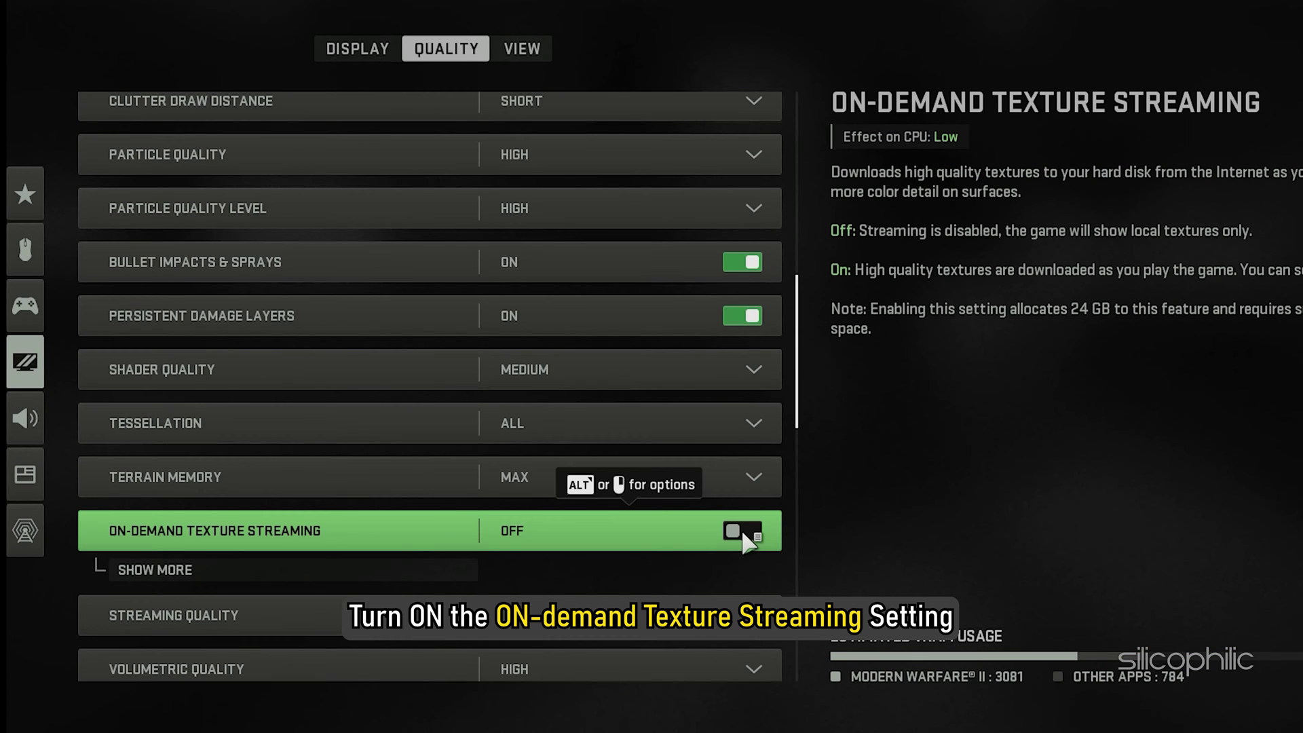
click(742, 534)
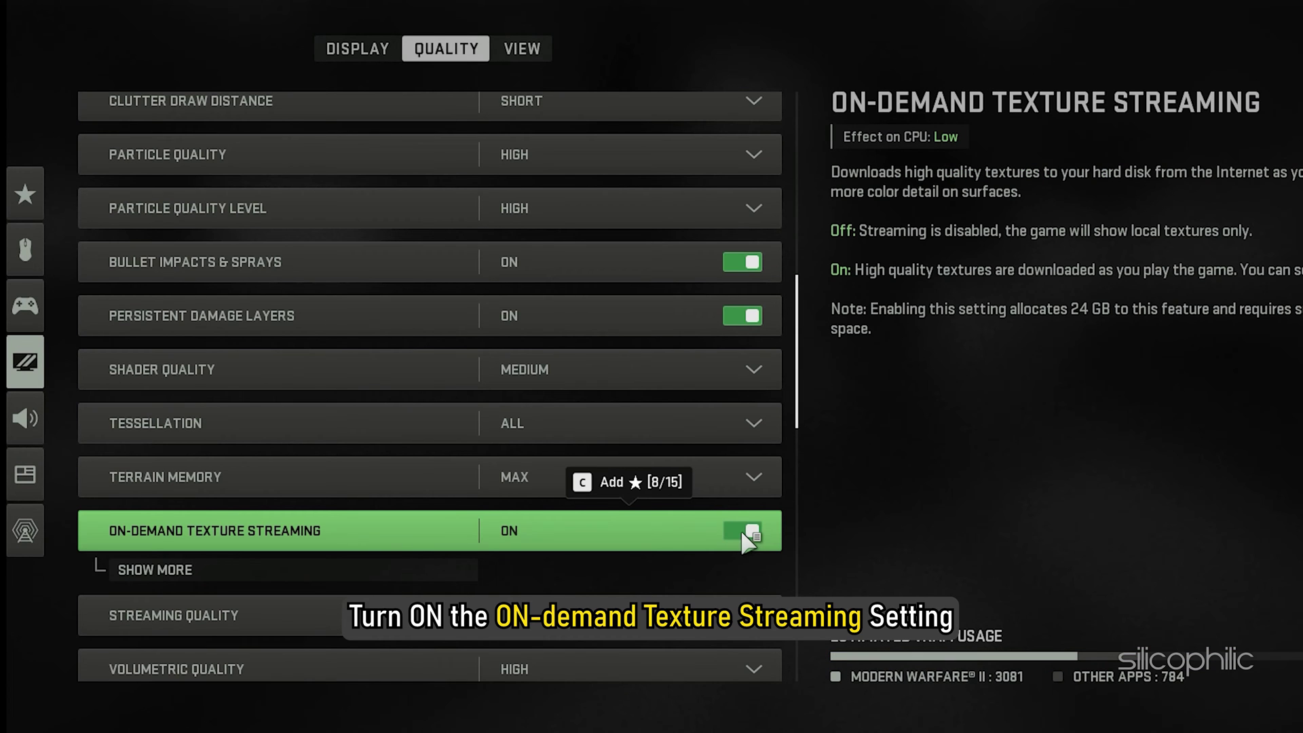
Step: Keep Streaming Quality Normal, set Volumetric Quality Low, keep Deferred Physics High, turn Water Caustics off
scroll(746, 539, down, 1)
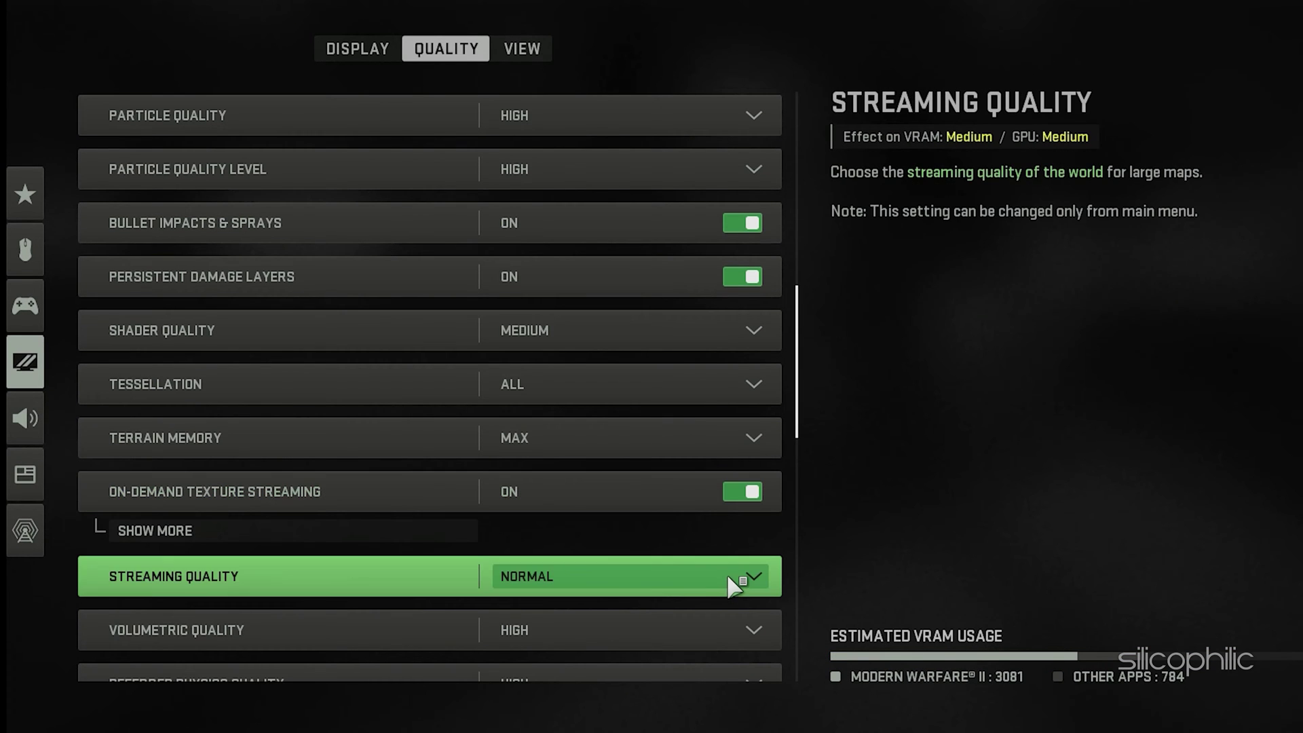
click(727, 573)
scroll(726, 573, down, 2)
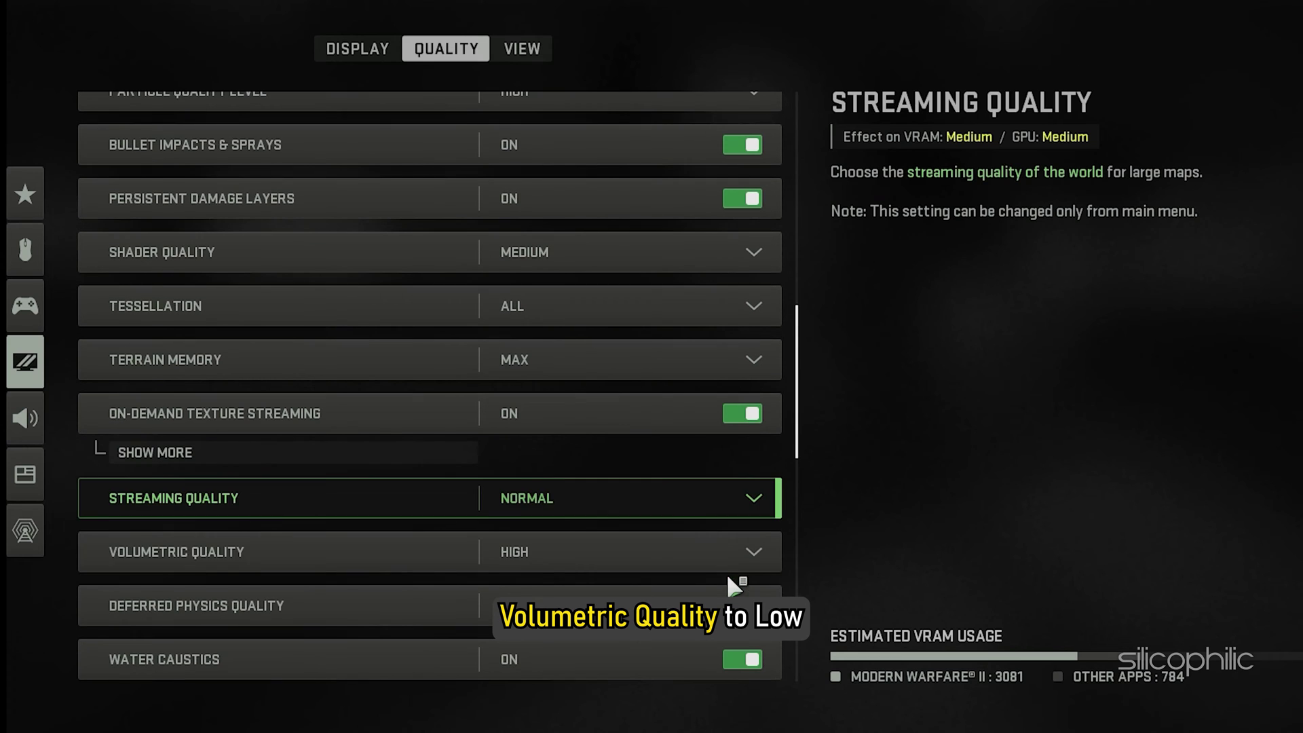
click(622, 553)
click(597, 614)
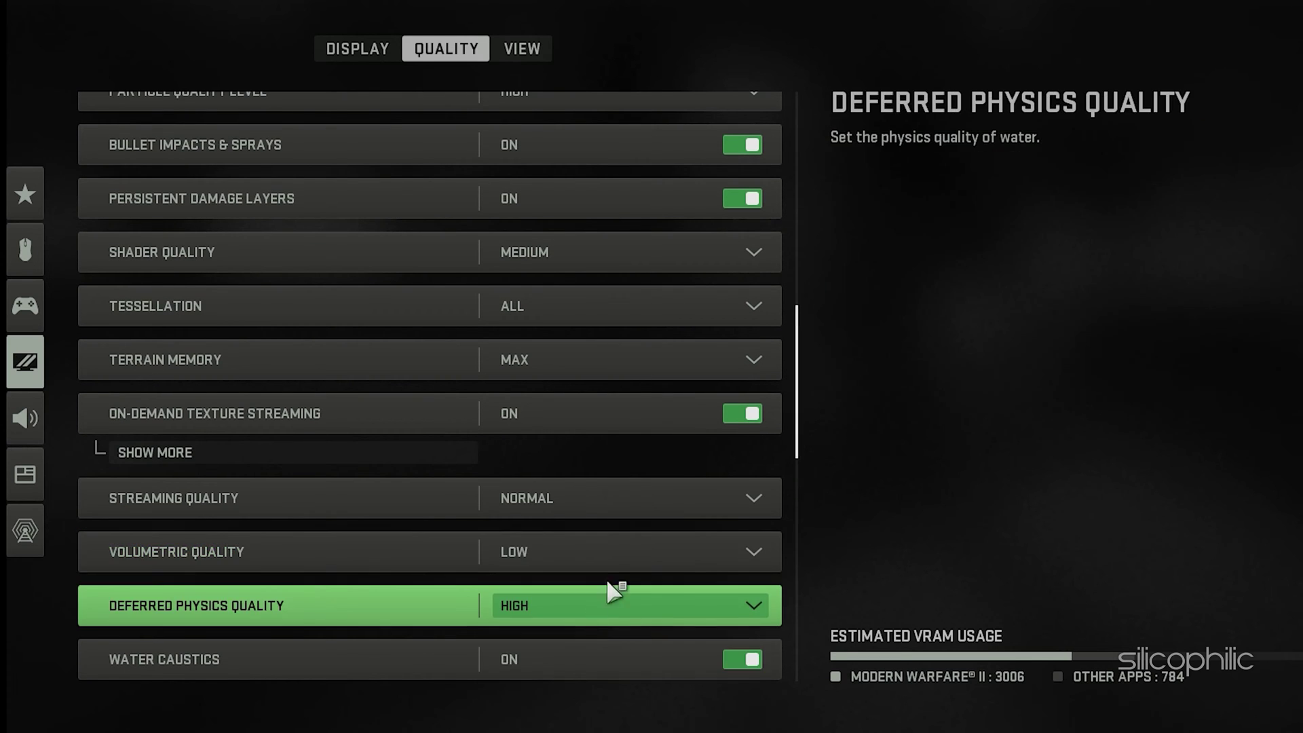
scroll(617, 577, down, 1)
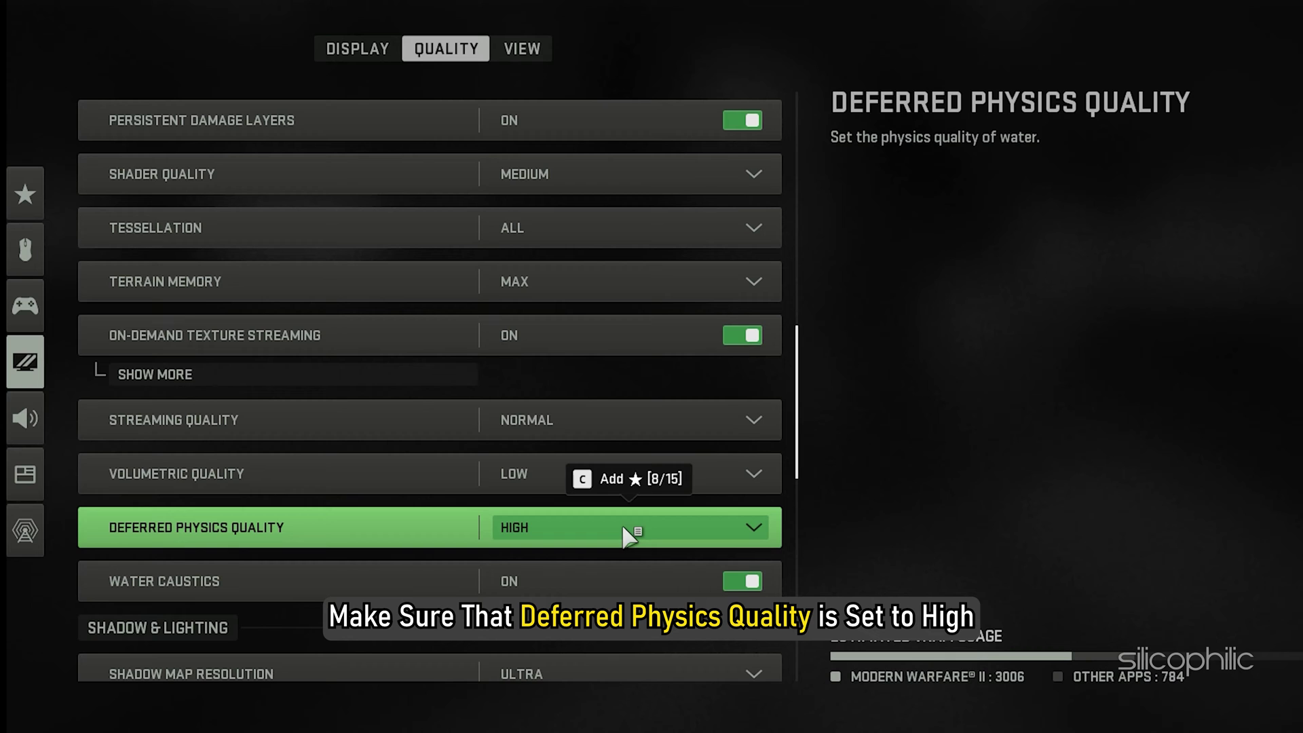
click(623, 529)
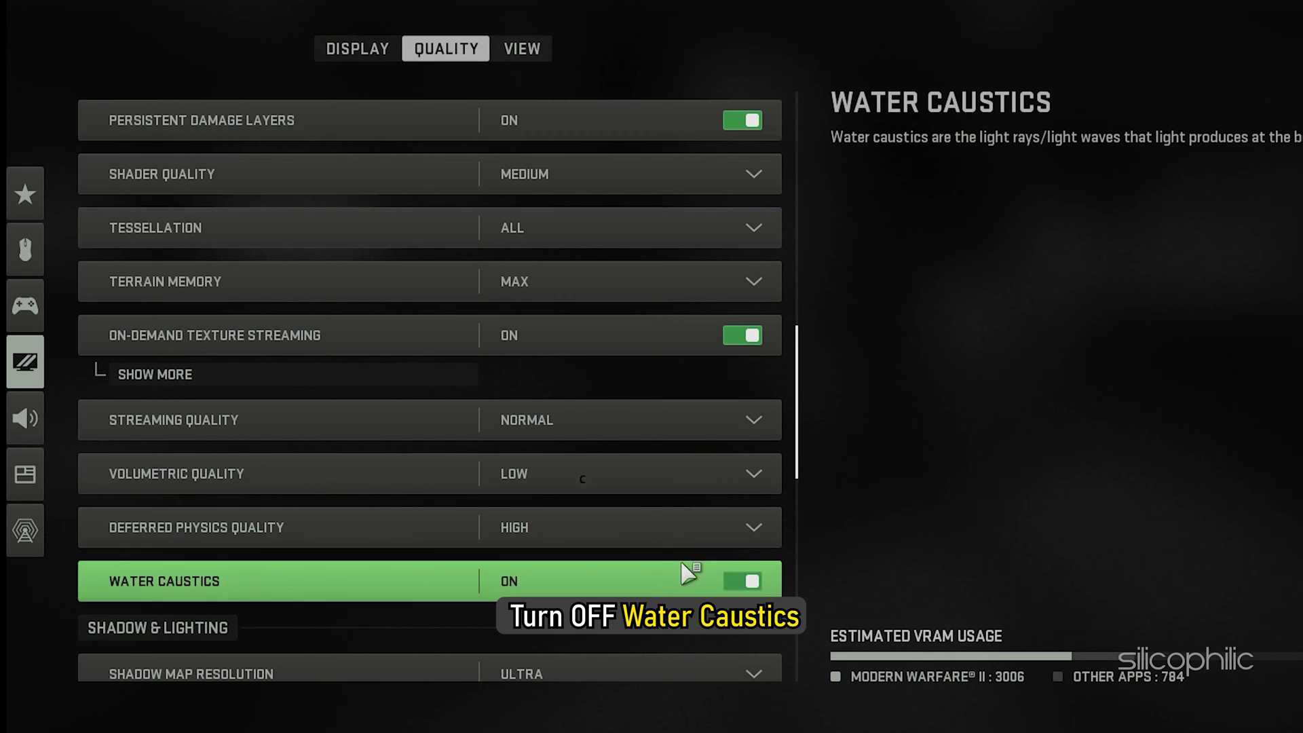
click(746, 583)
Step: Set Shadow Map Resolution to Low and turn Screen Space Shadows off
scroll(712, 522, down, 2)
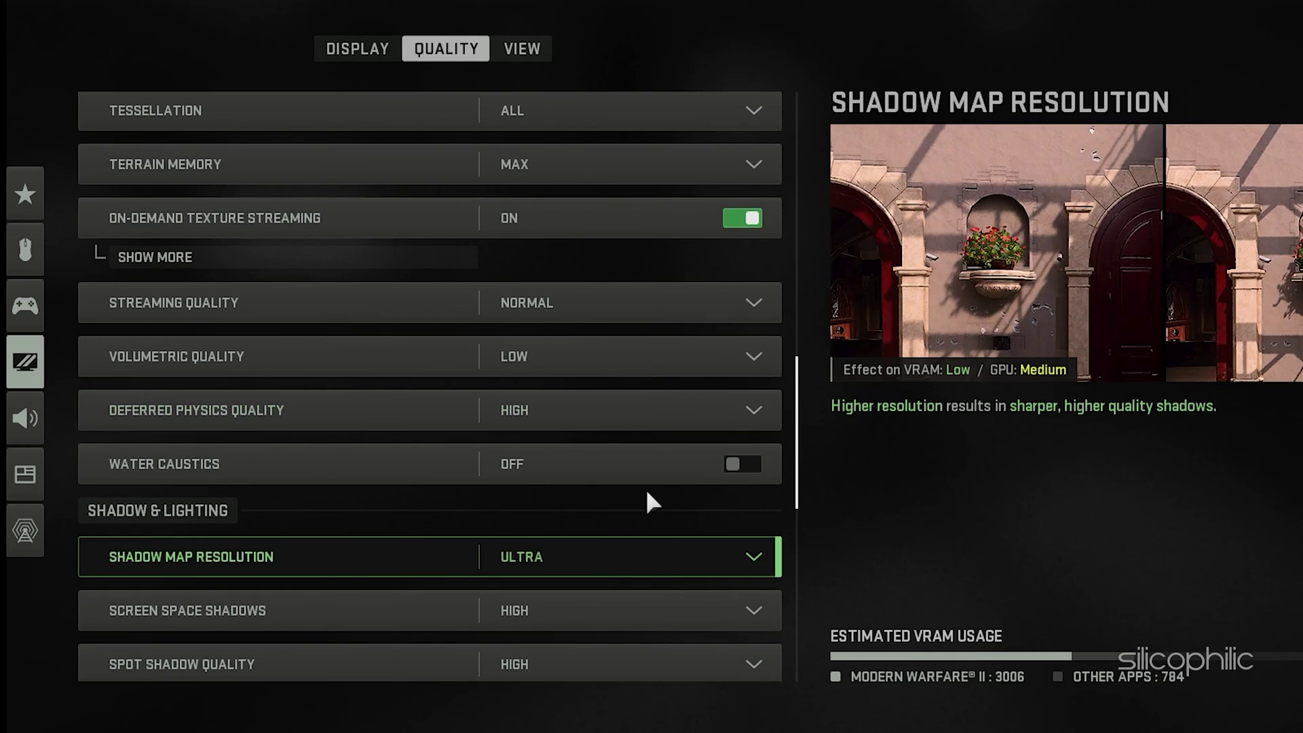
scroll(644, 487, down, 4)
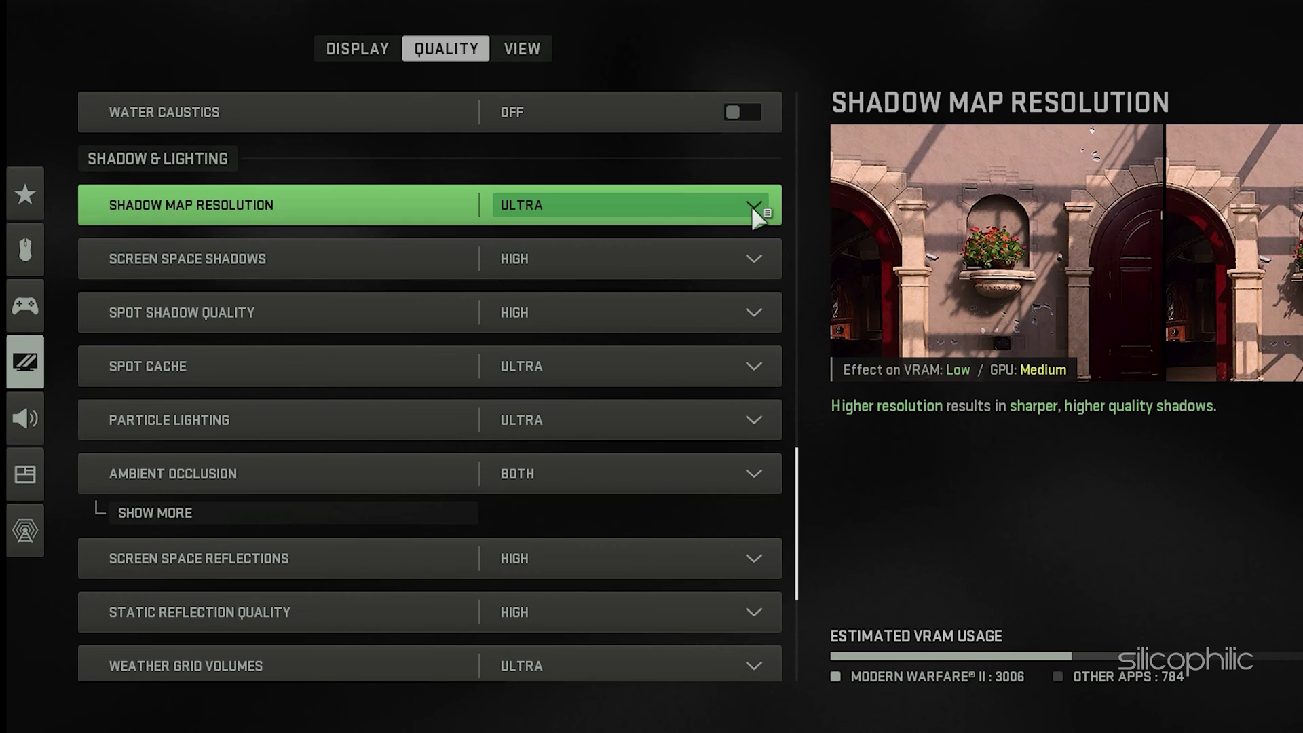
click(762, 207)
click(686, 324)
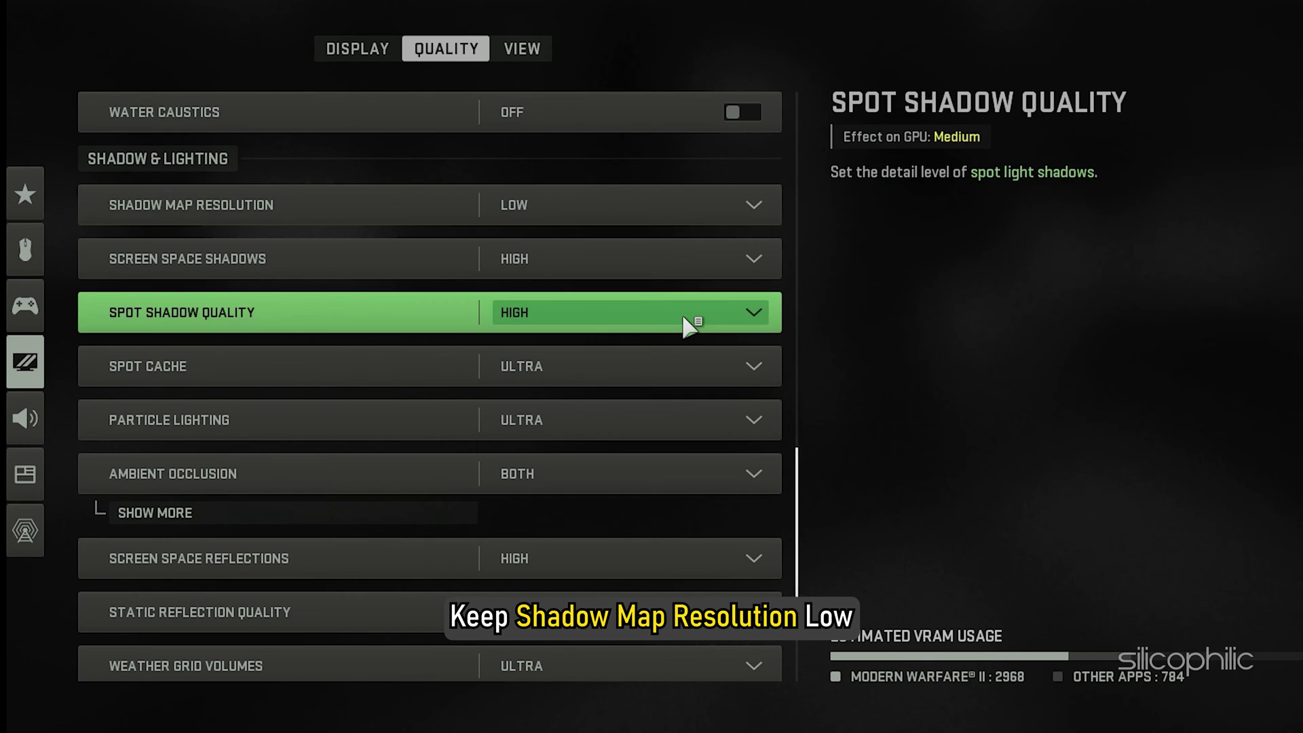
scroll(683, 257, down, 1)
click(672, 219)
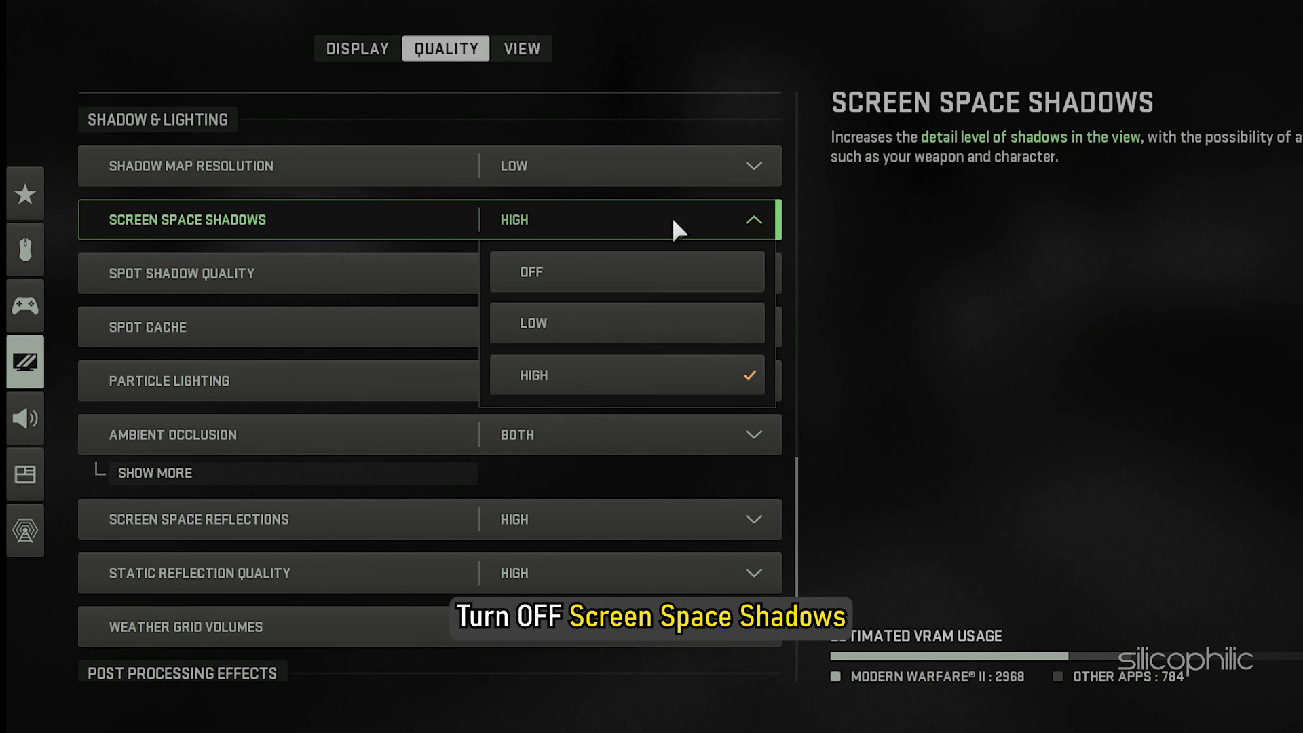
click(639, 278)
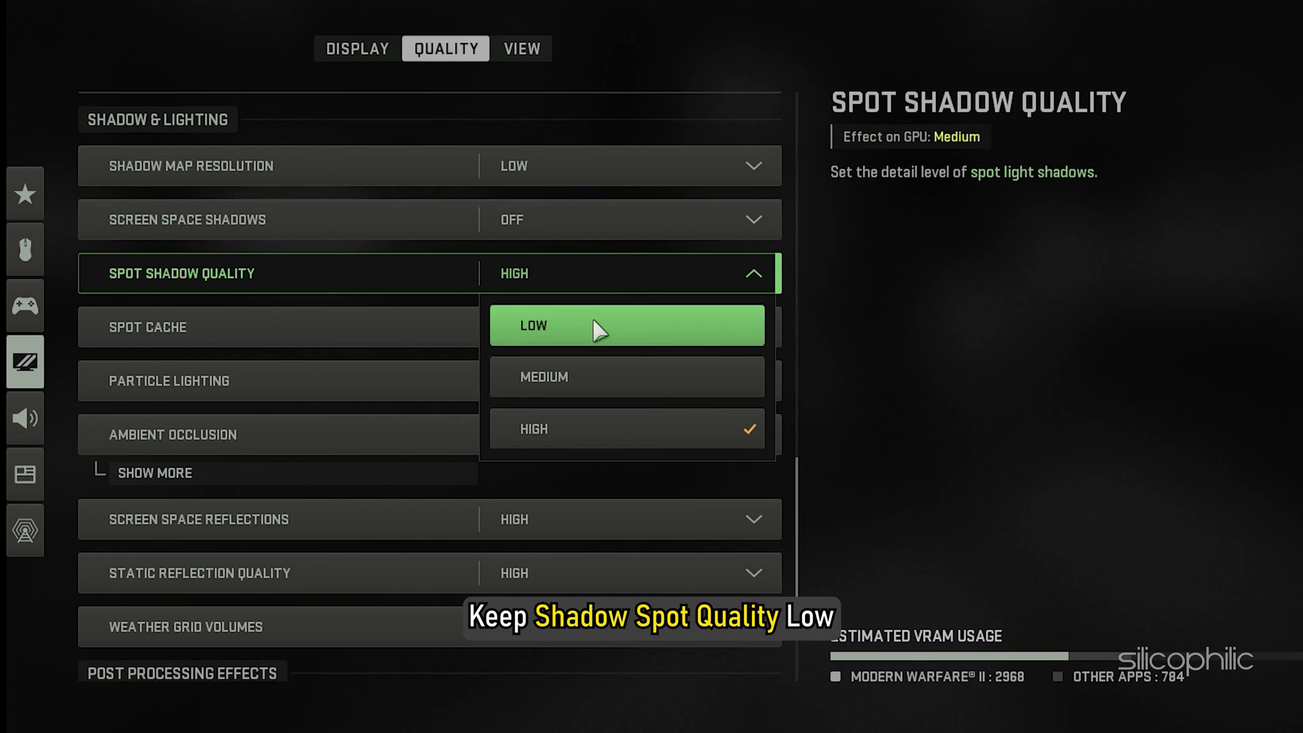
Step: Set Spot Shadow Quality, Spot Cache and Particle Lighting all to Low
click(597, 324)
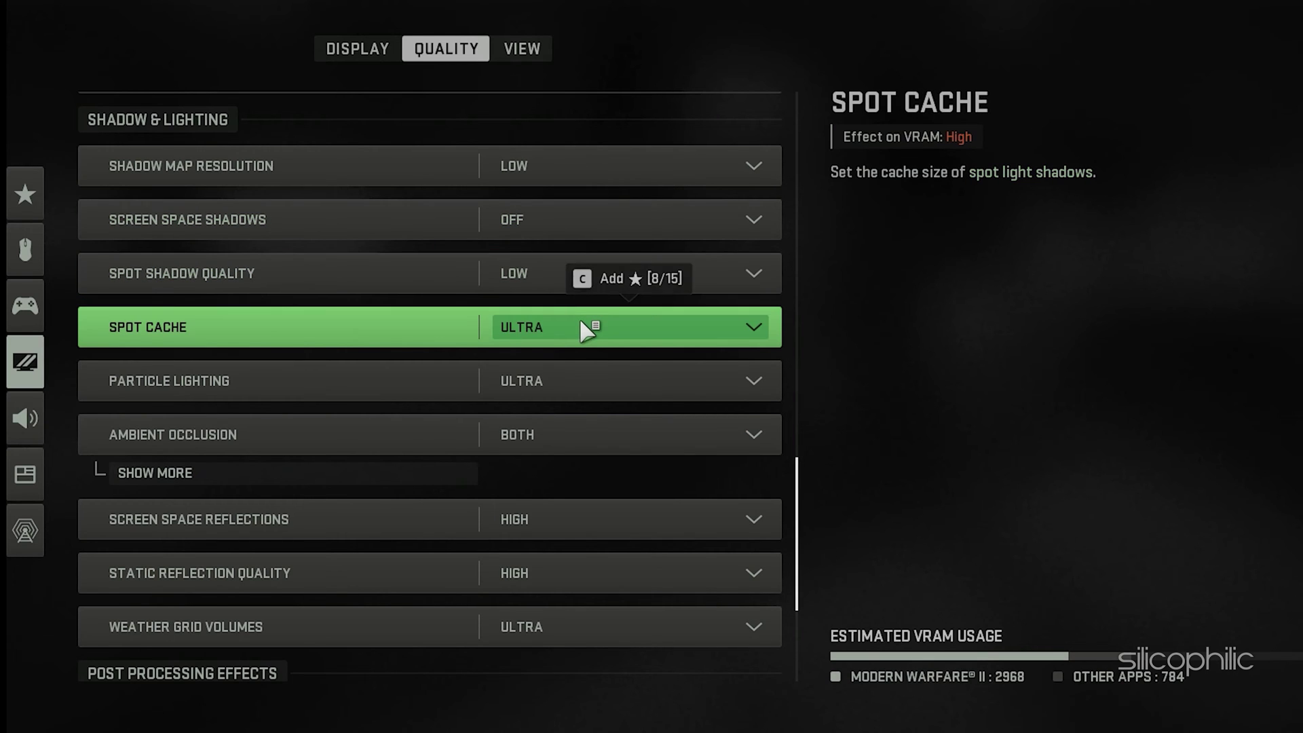
click(581, 325)
click(582, 377)
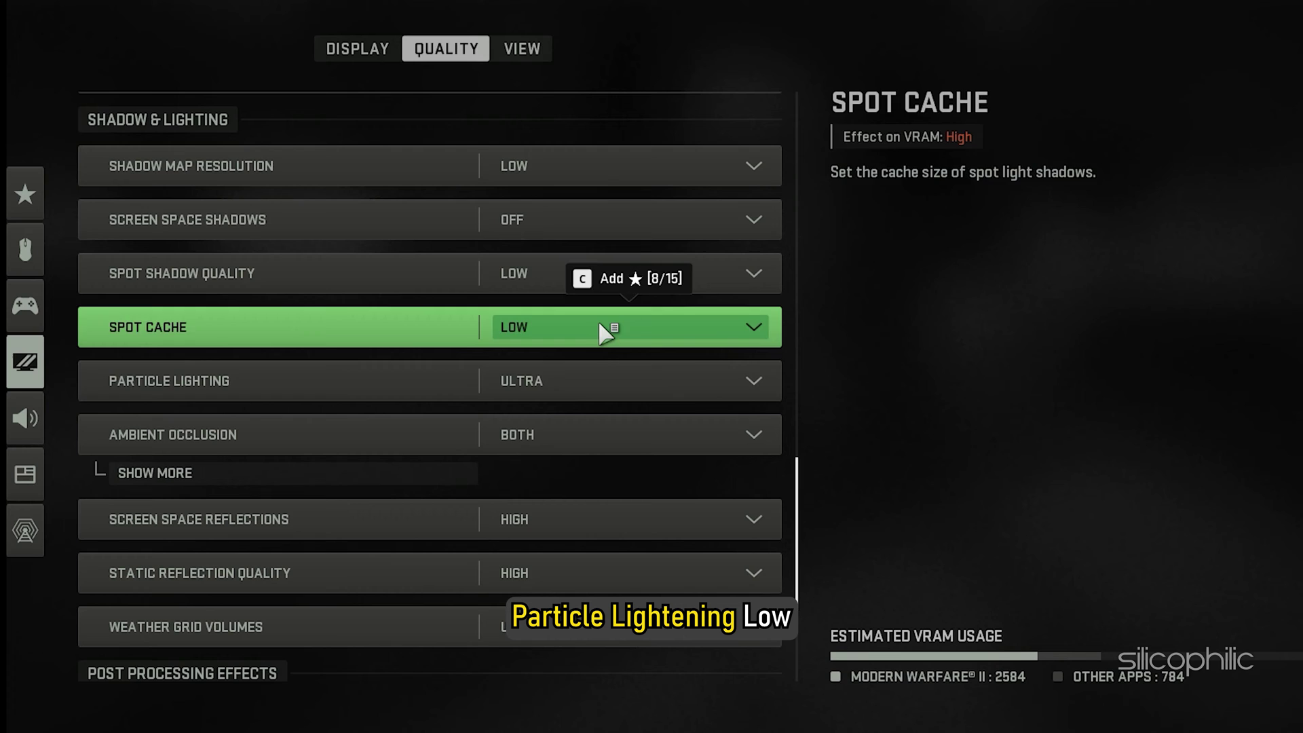
click(585, 389)
click(582, 429)
scroll(607, 370, down, 1)
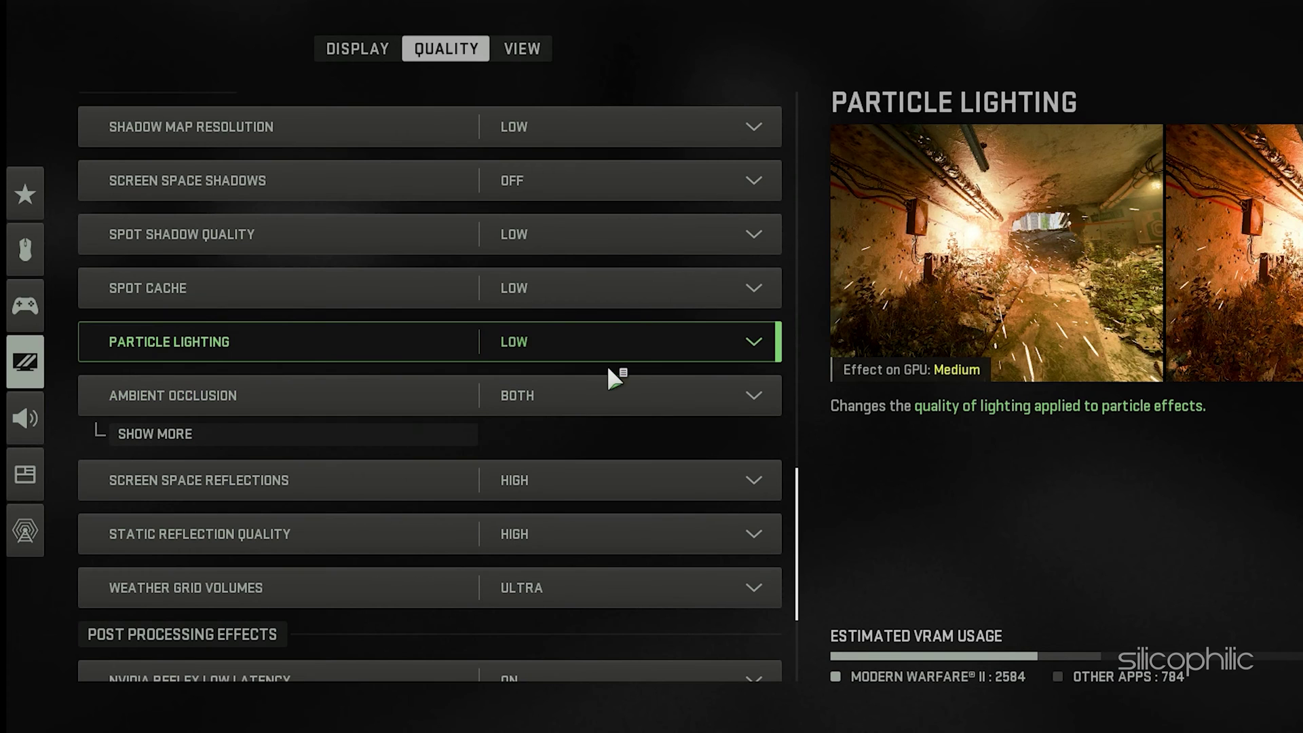
Step: Turn Ambient Occlusion and Screen Space Reflections off and set Static Reflection Quality to Low
click(572, 392)
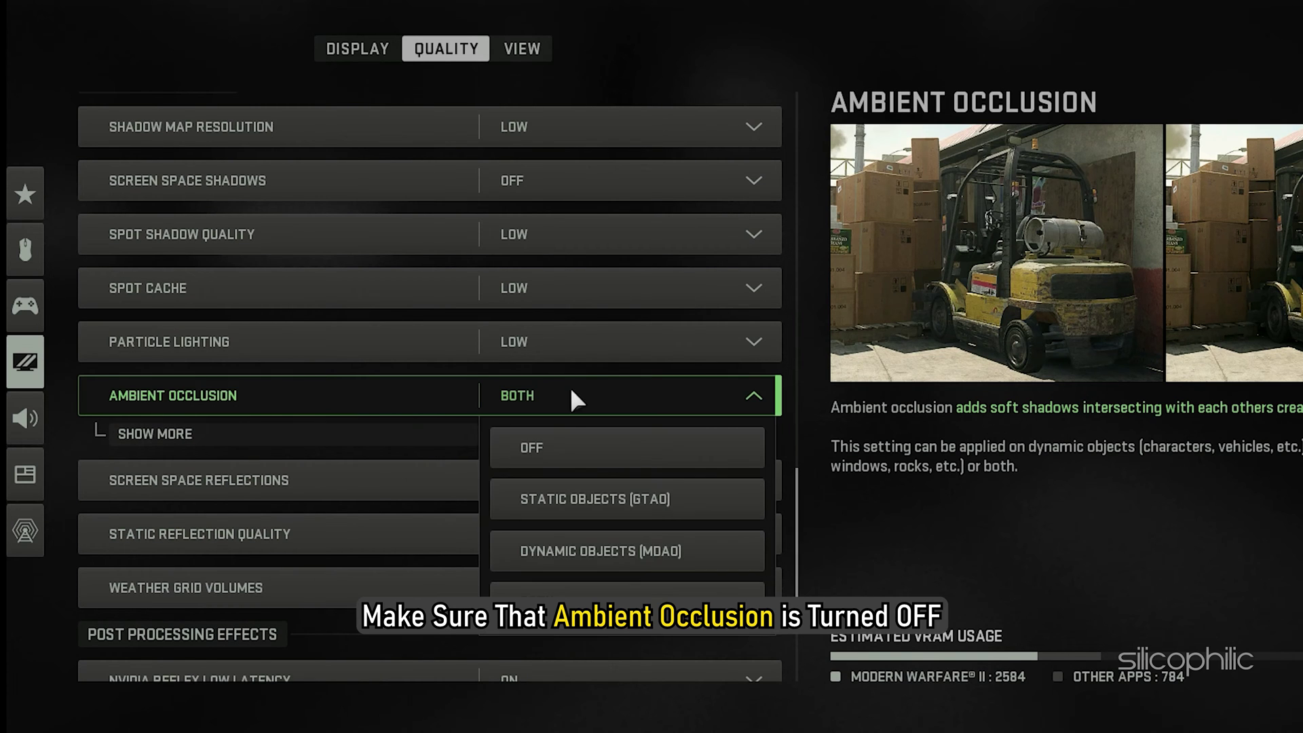
click(573, 445)
scroll(577, 343, down, 2)
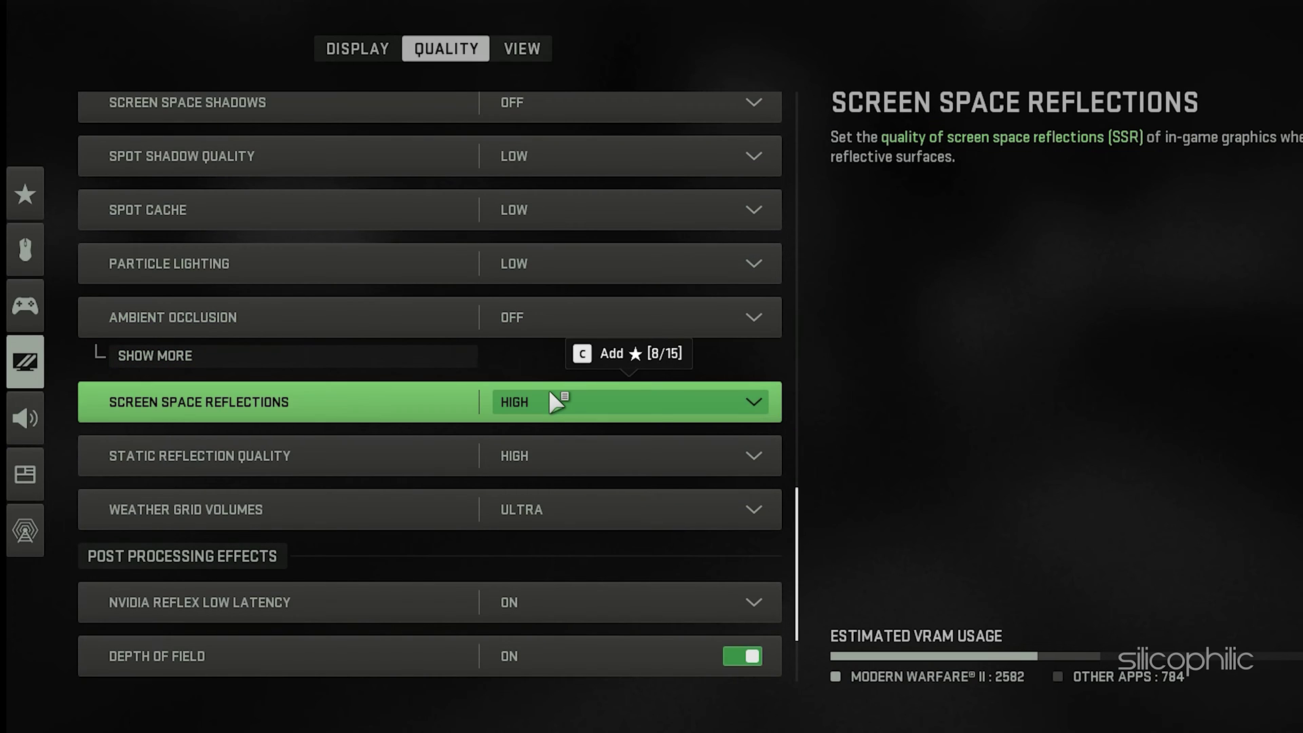
click(549, 393)
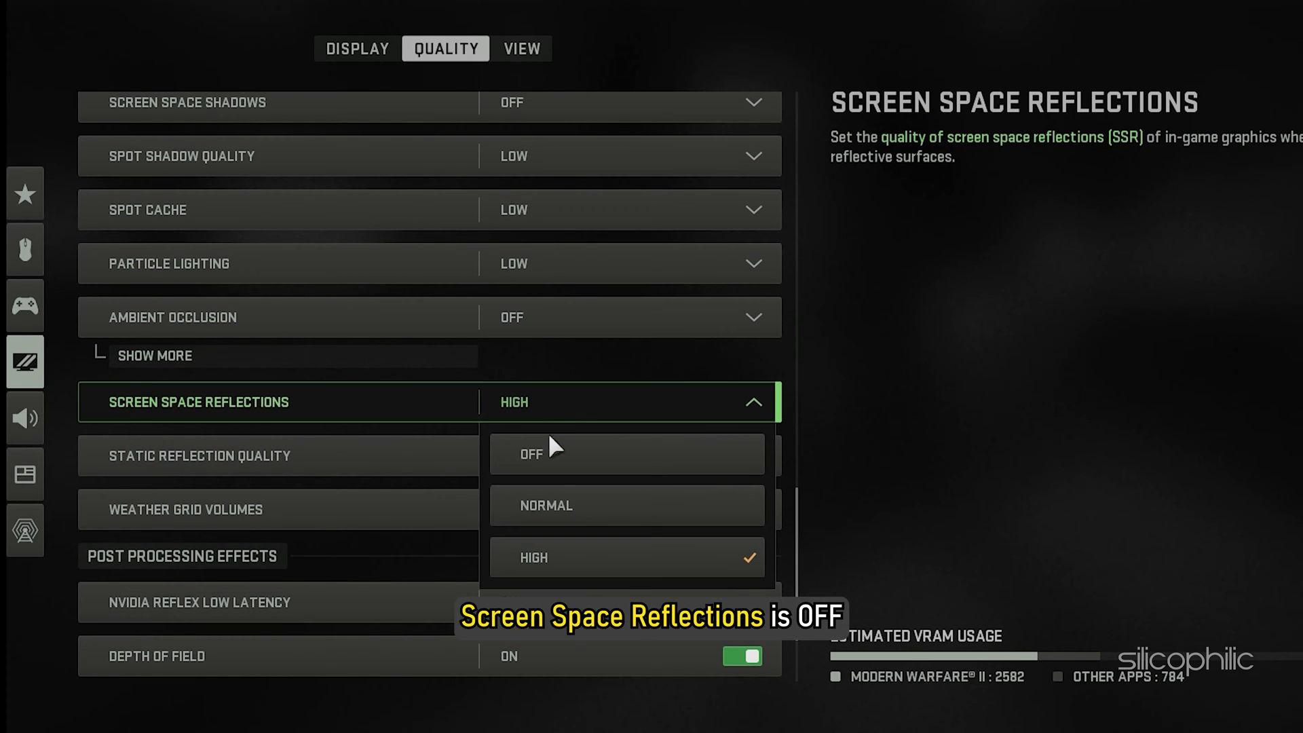
click(551, 452)
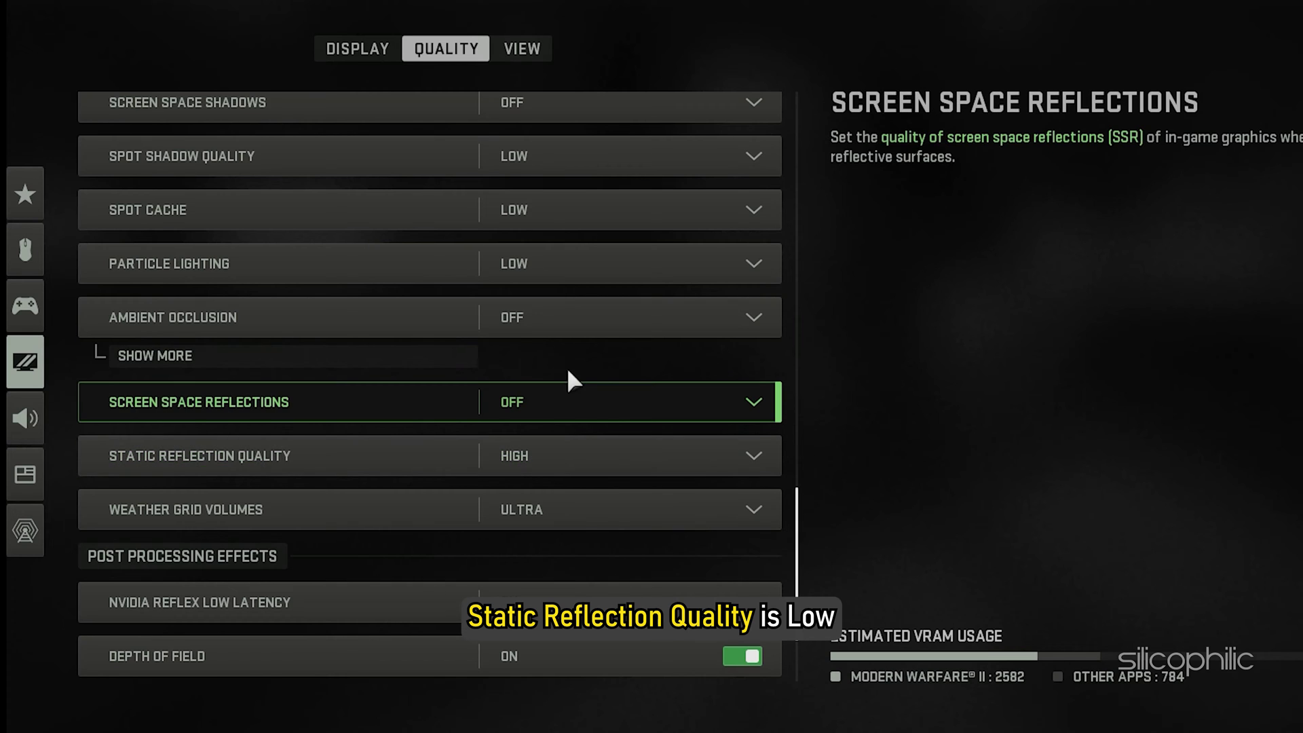
click(564, 455)
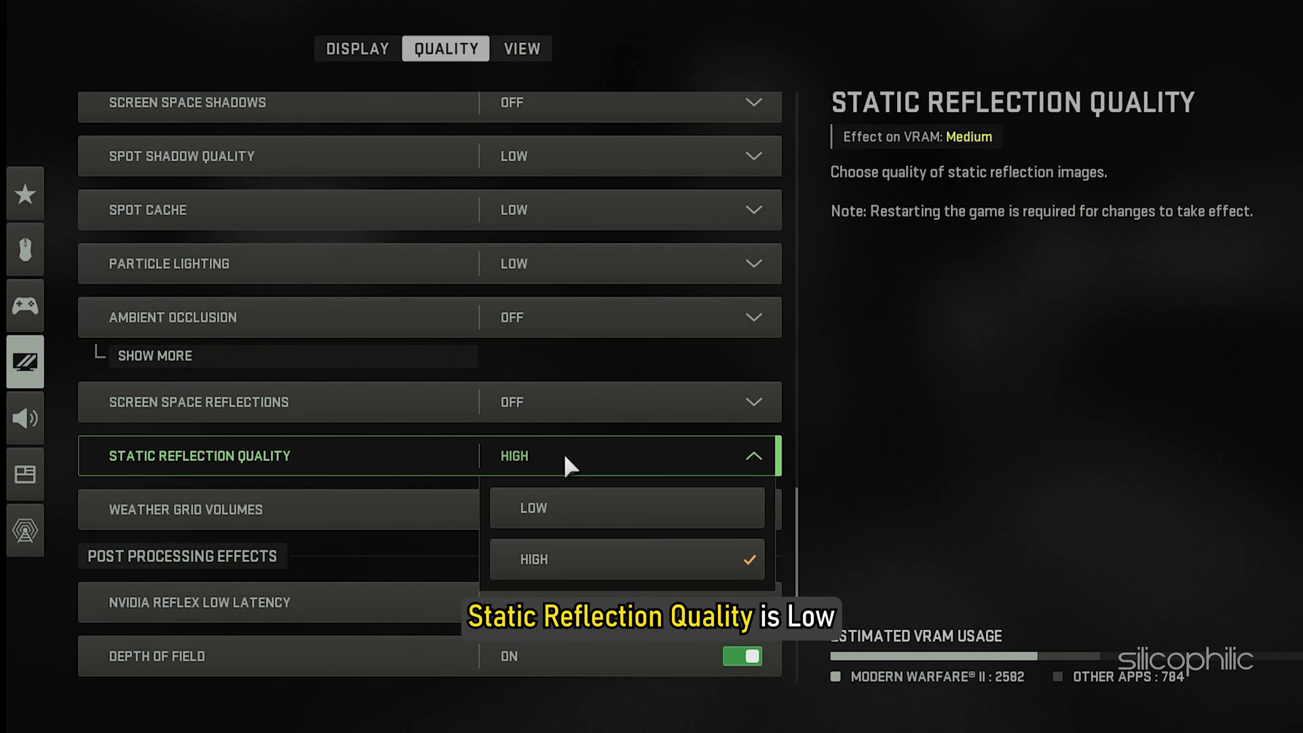
click(570, 506)
click(681, 410)
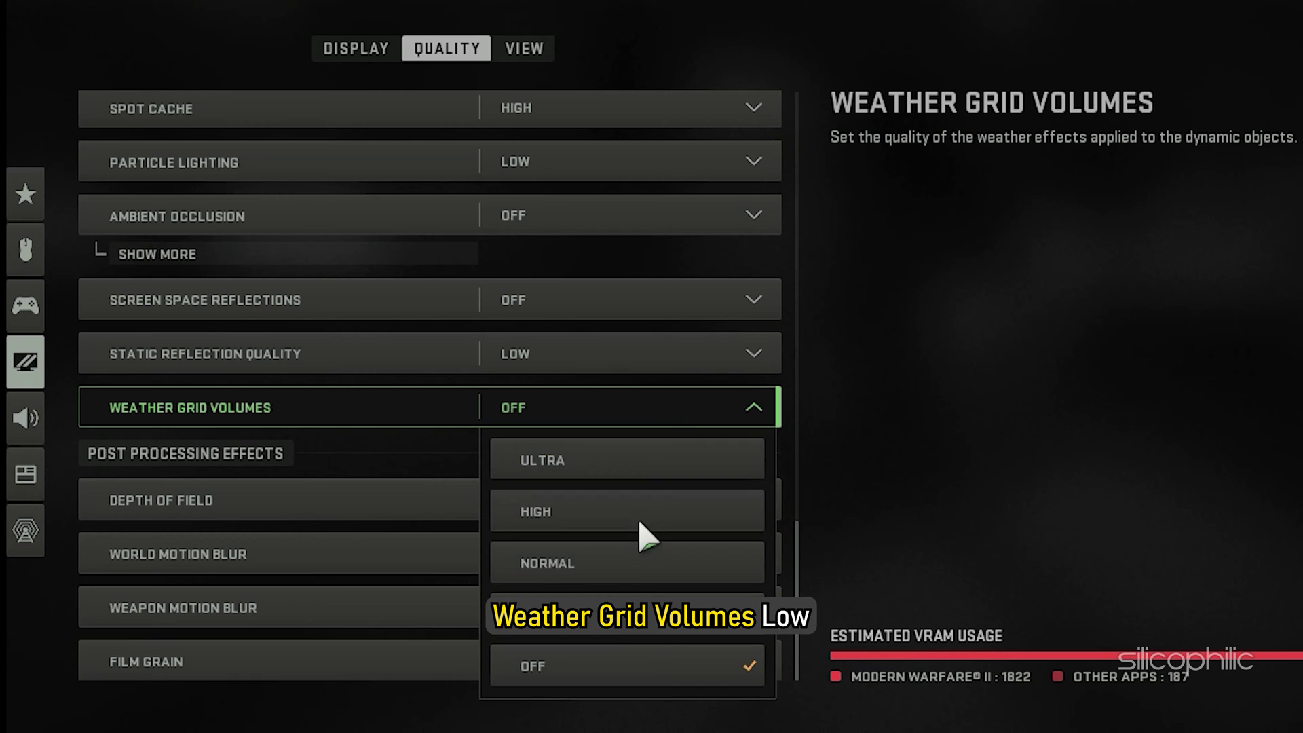
Step: Set Weather Grid Volumes Low and turn off Depth of Field, World and Weapon Motion Blur
click(632, 619)
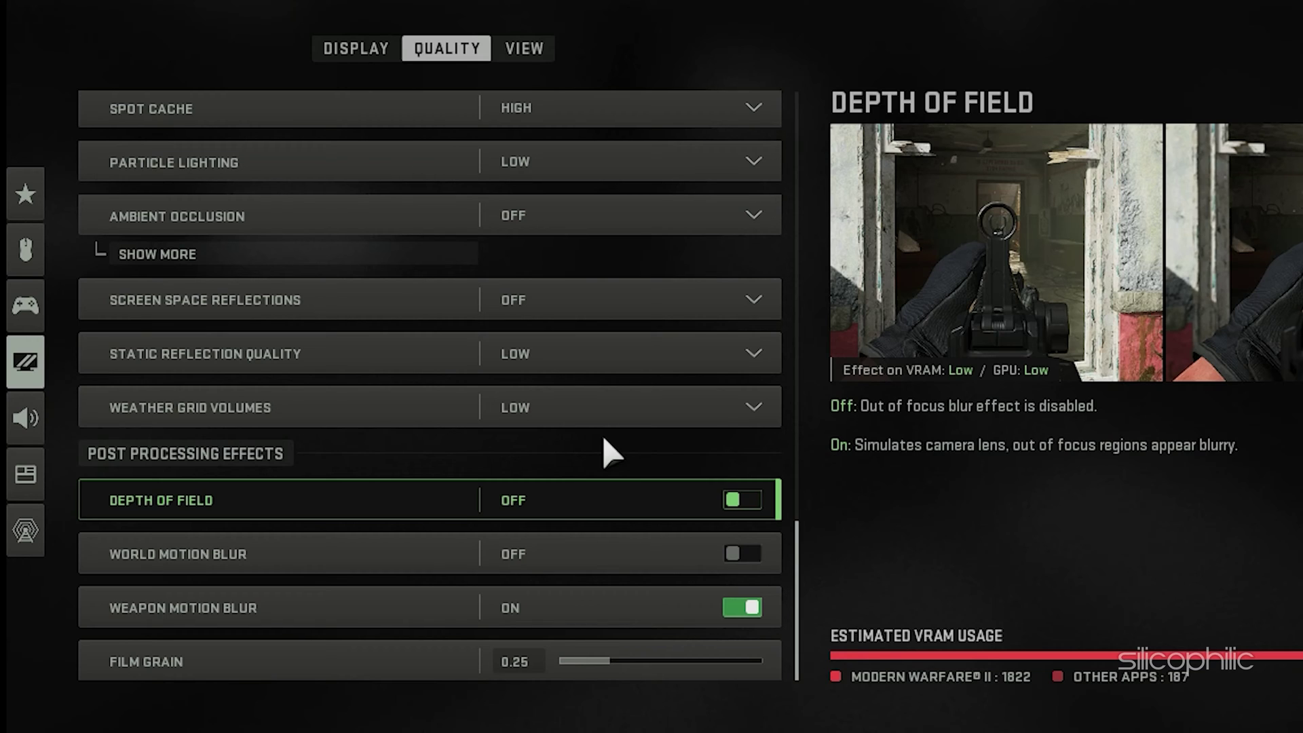
click(742, 500)
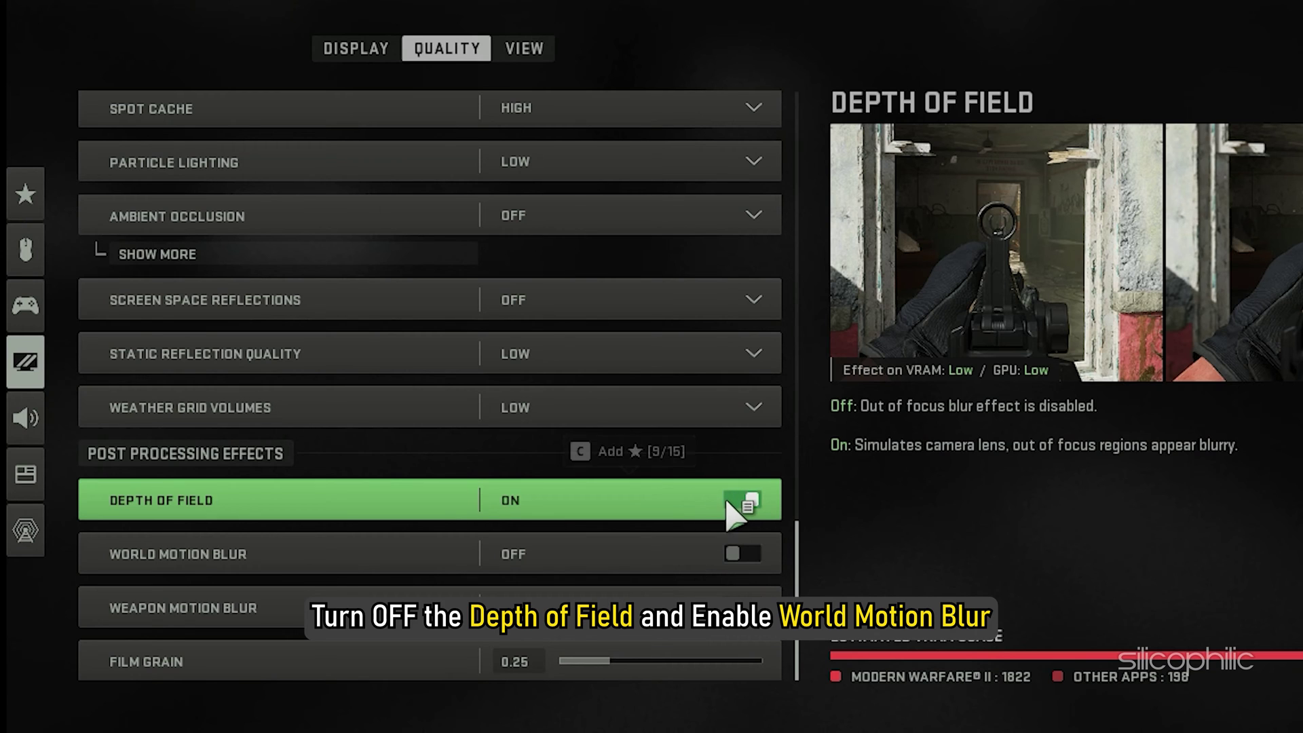
click(731, 502)
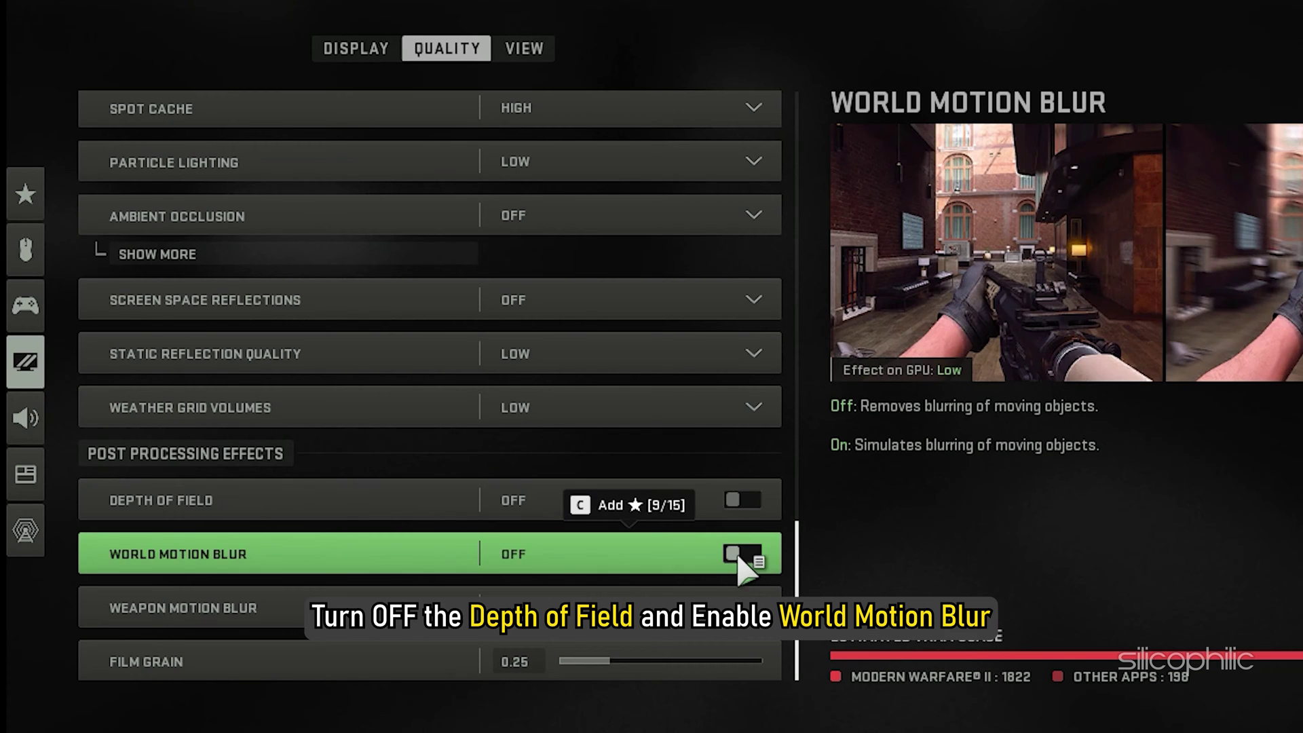
click(742, 552)
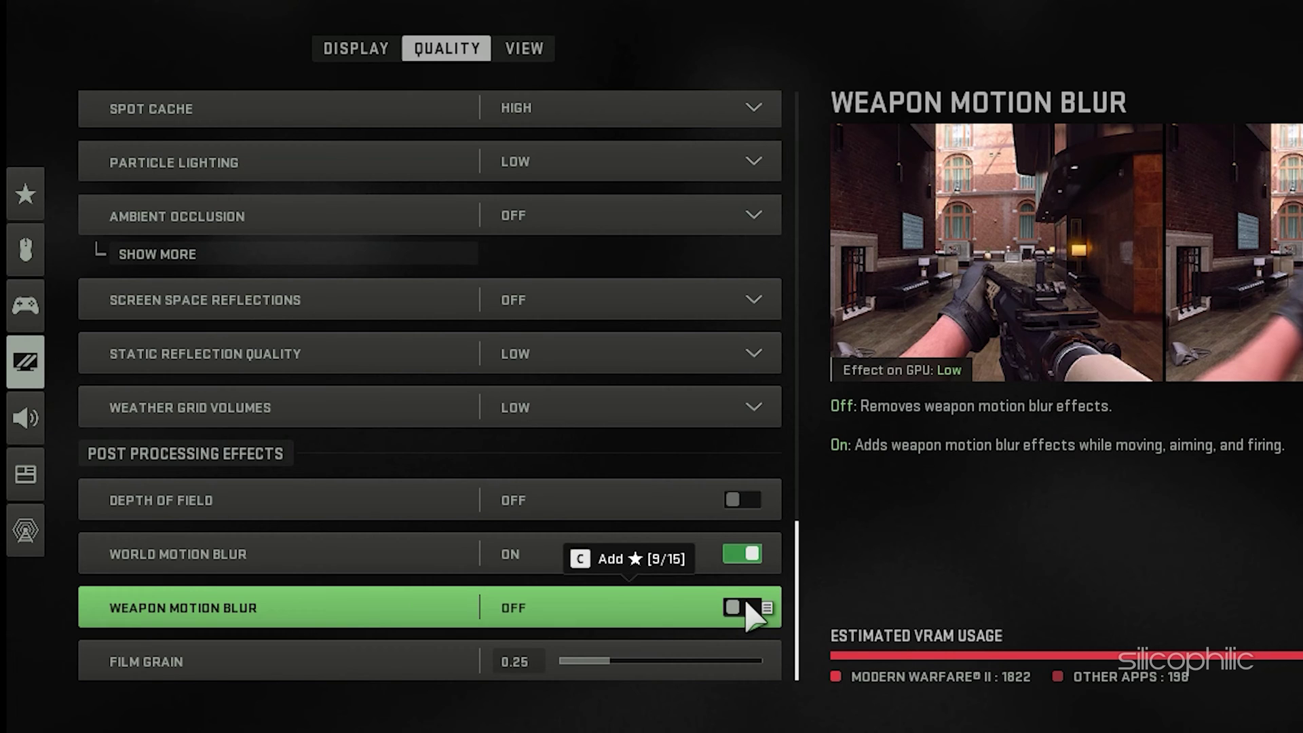
click(752, 614)
click(752, 608)
click(743, 554)
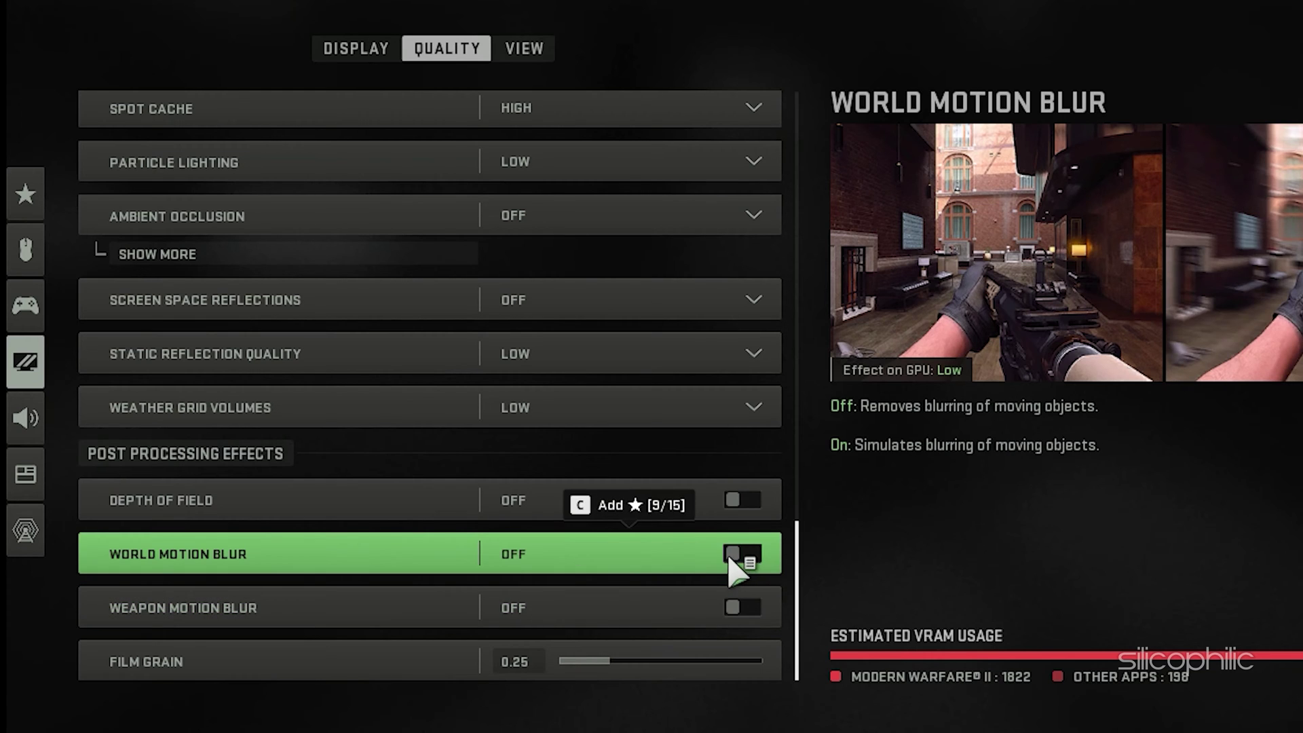
key(Down)
key(Down)
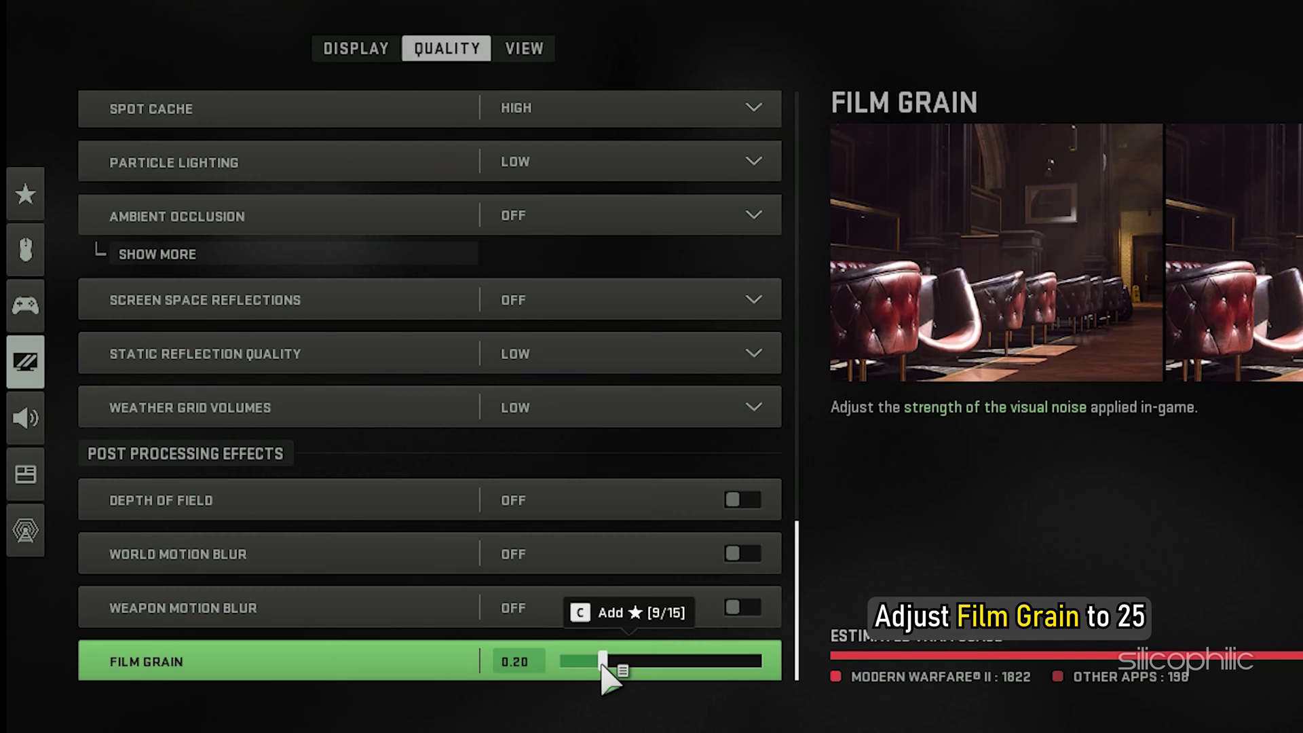
Step: Apply the changes, set Field of View to 105, ADS FOV Affected, Weapon FOV Default
click(522, 48)
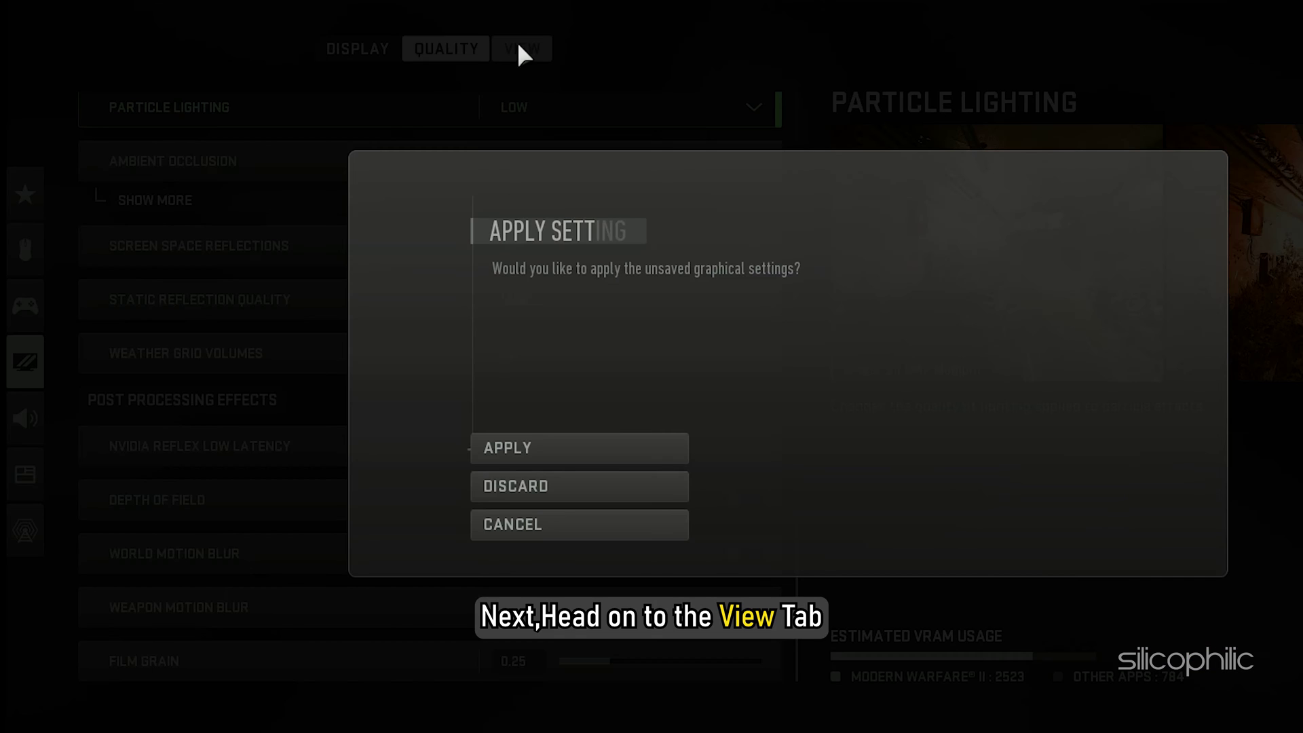
click(551, 448)
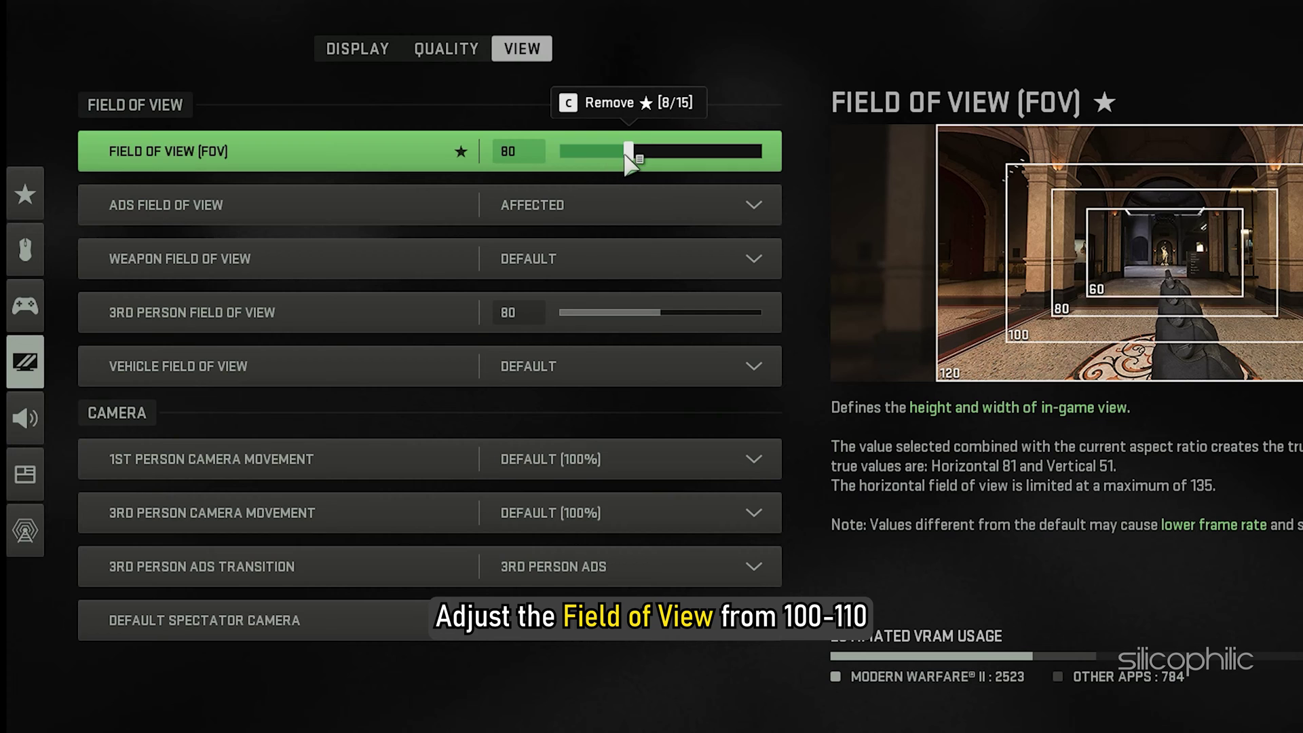
click(625, 154)
drag(626, 153, 711, 154)
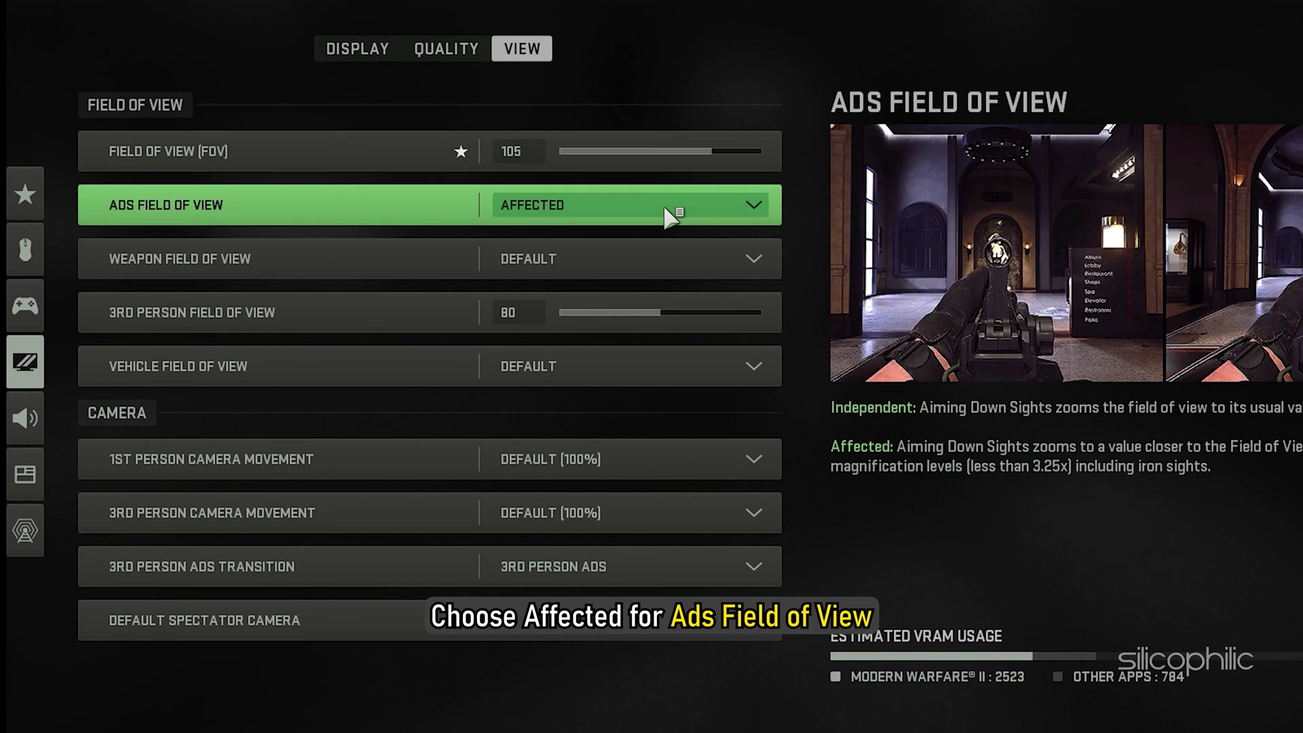
click(663, 207)
click(632, 320)
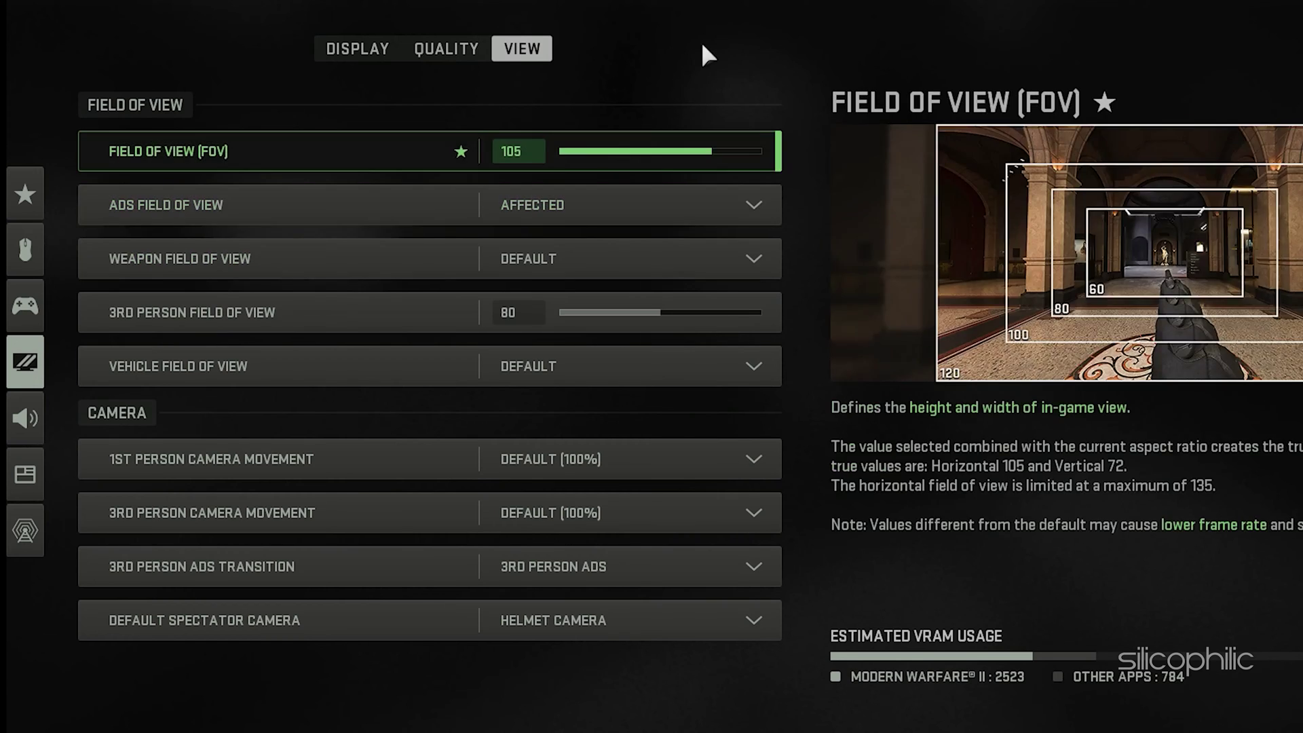
click(609, 249)
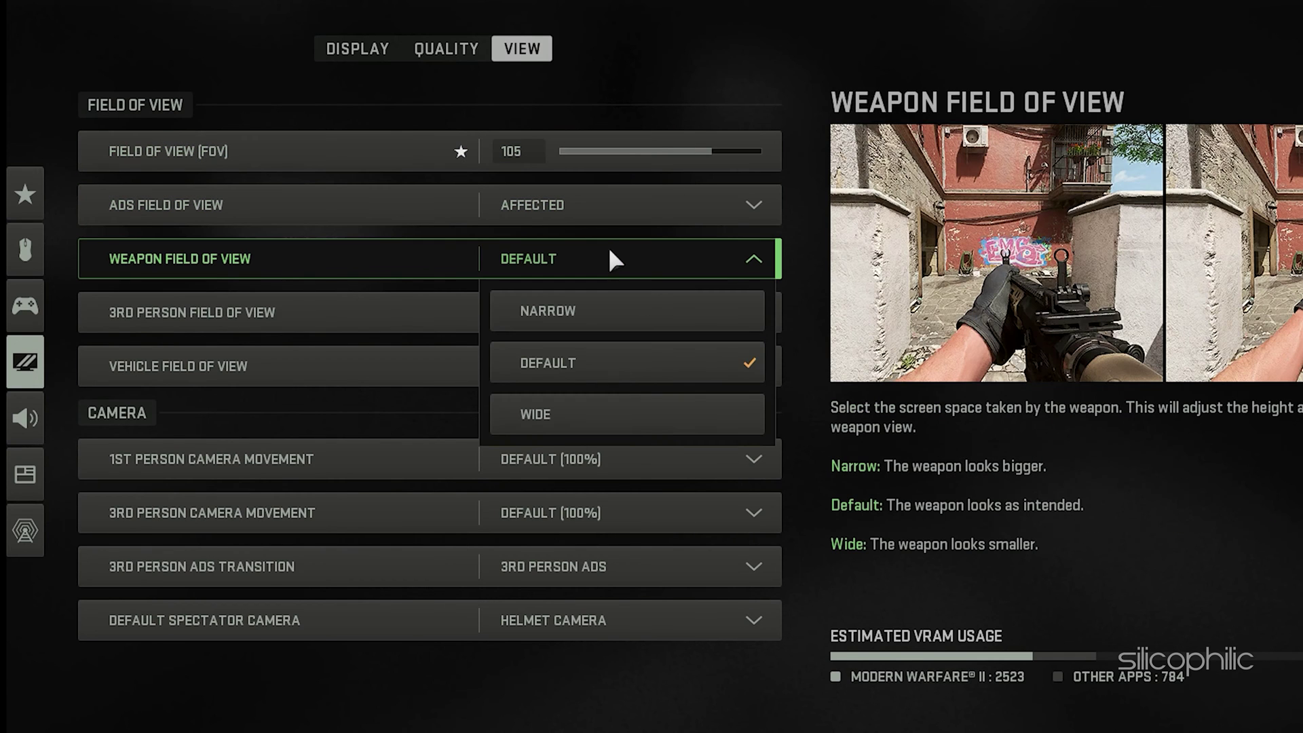
click(616, 365)
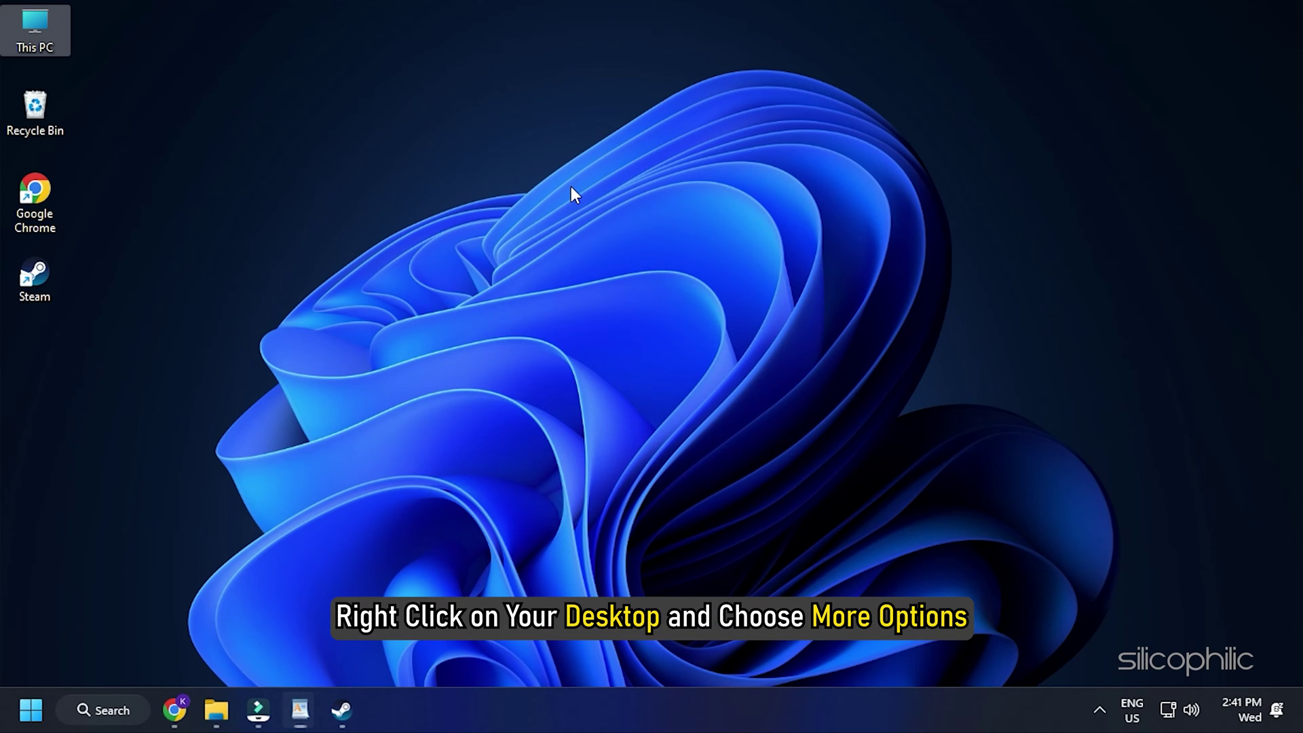
Step: Launch NVIDIA Control Panel from the desktop context menu and go to Manage 3D settings
right_click(571, 187)
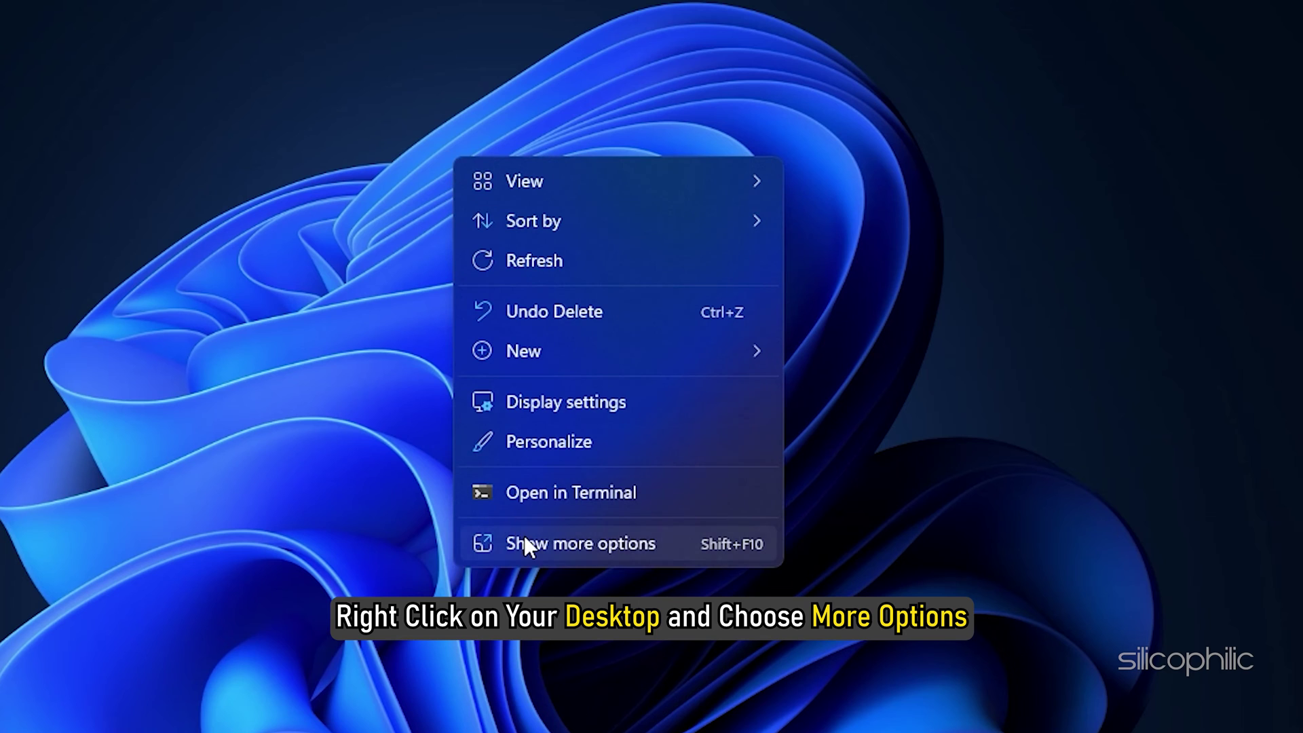
click(499, 538)
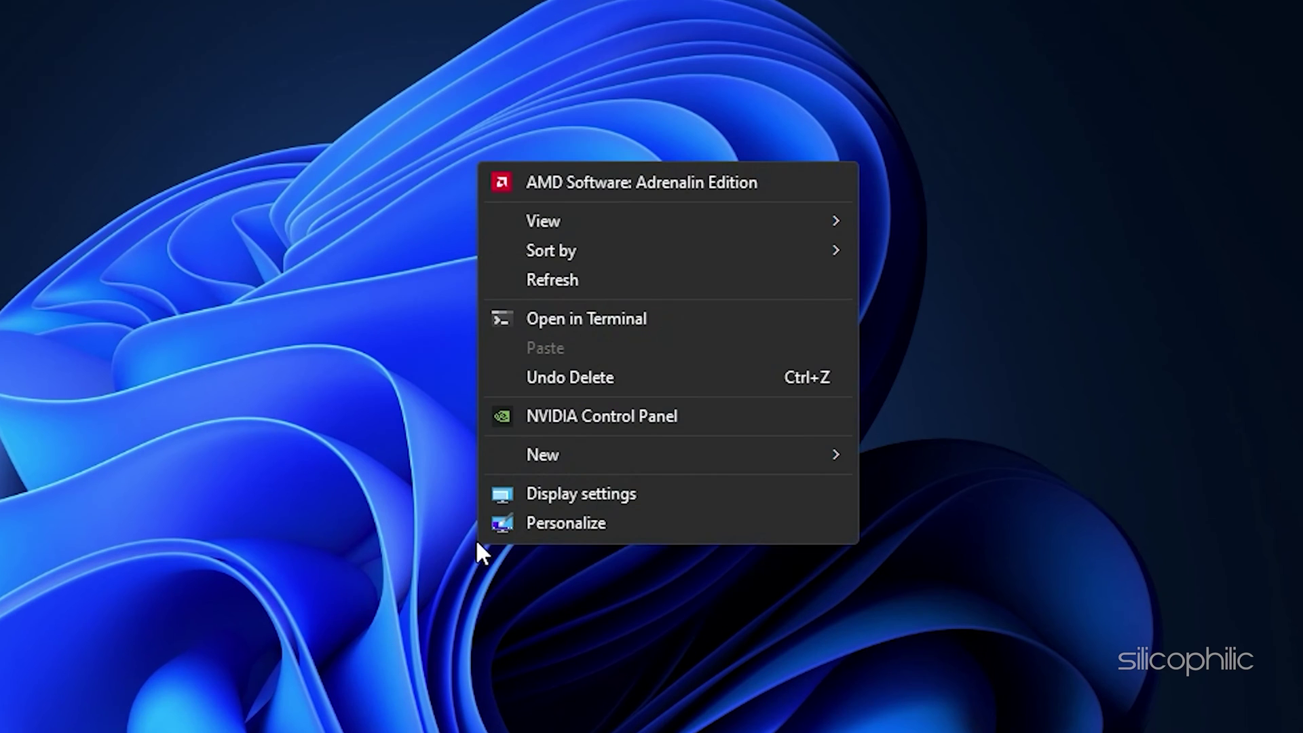
click(697, 420)
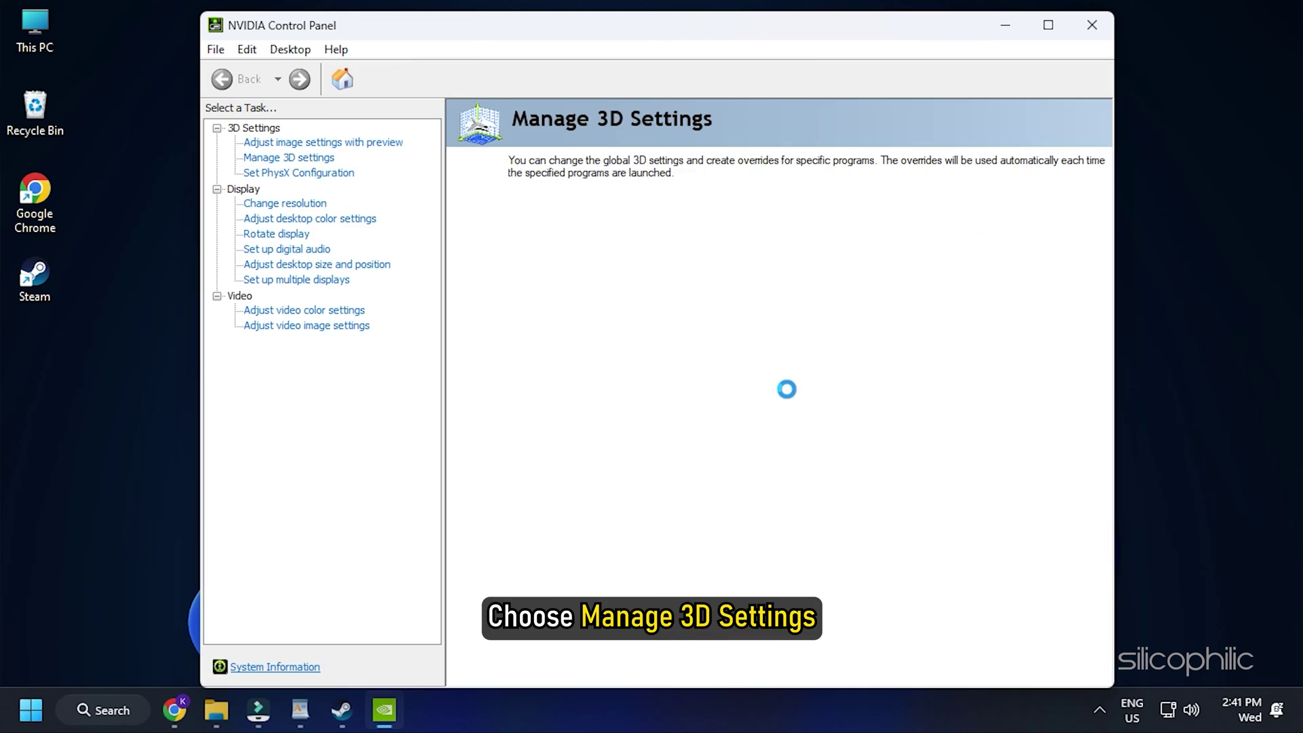
click(302, 157)
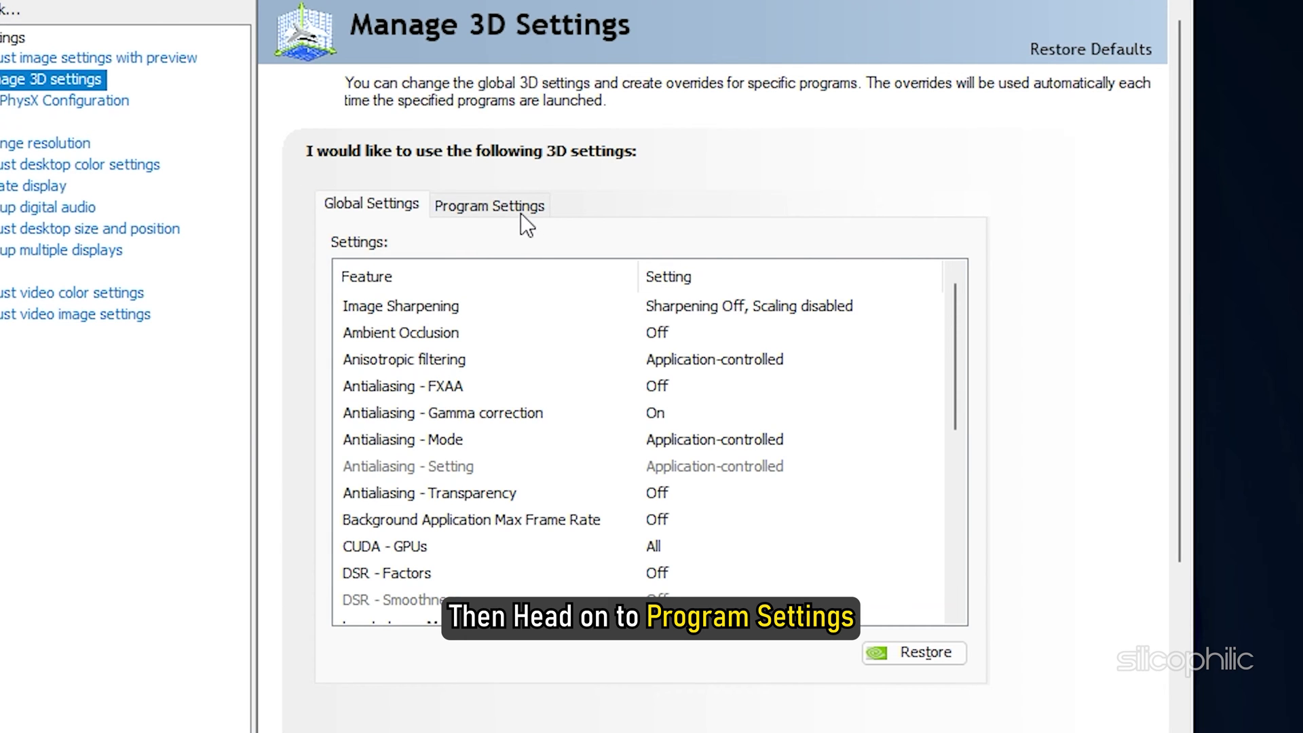
Step: On Program Settings, add cod.exe from the Call of Duty HQ folder as a customized program
click(520, 212)
click(597, 280)
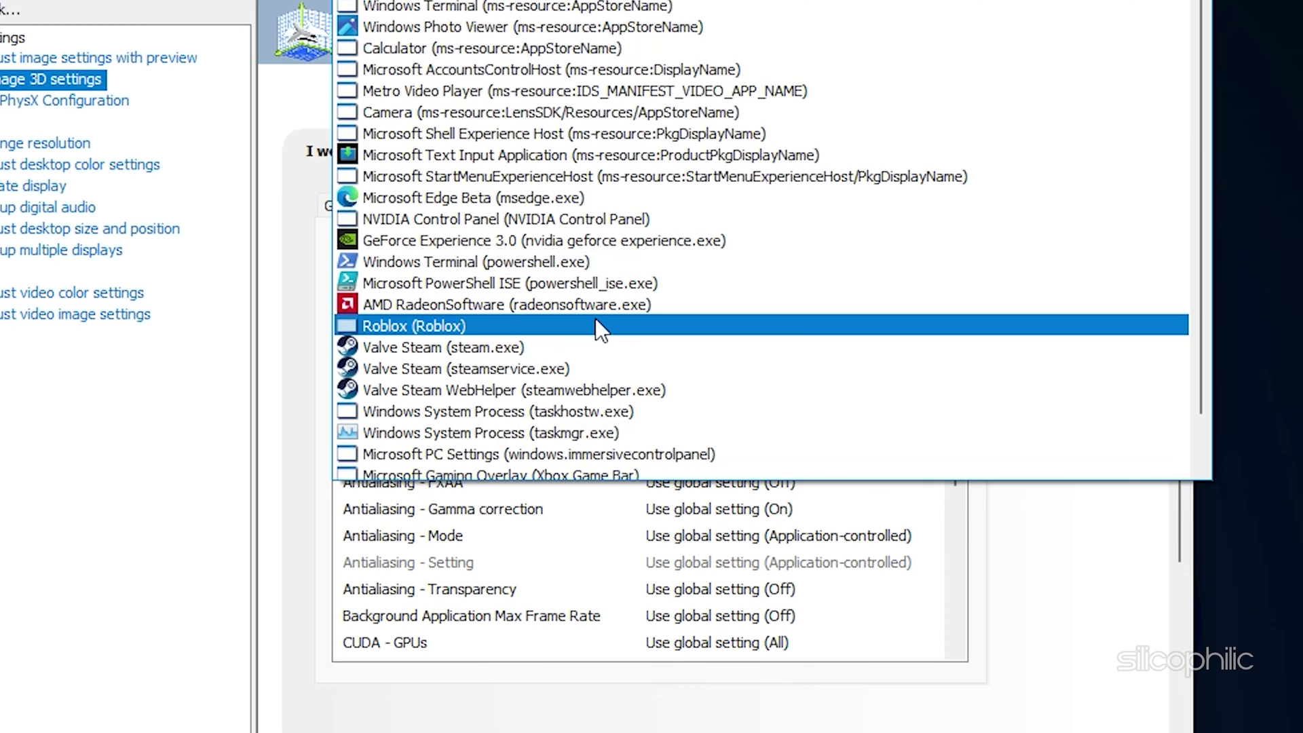
scroll(596, 319, up, 3)
scroll(597, 320, up, 1)
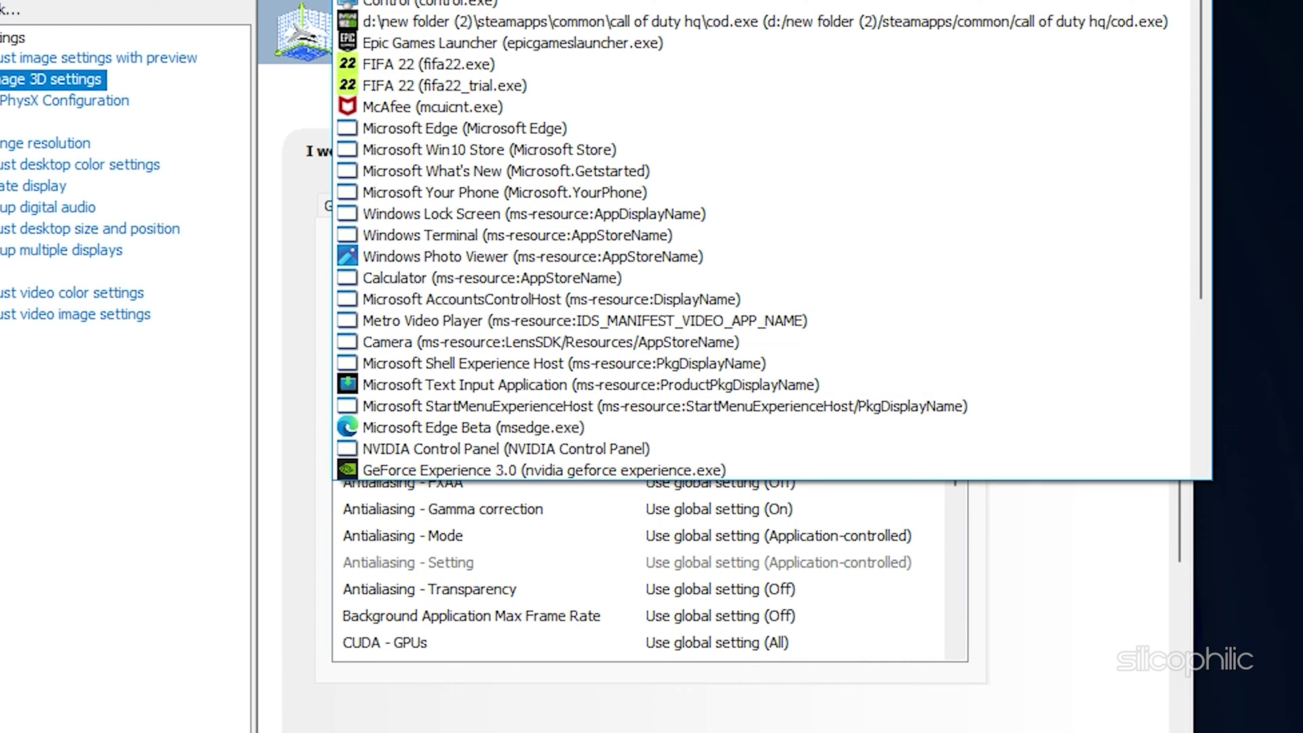
key(Escape)
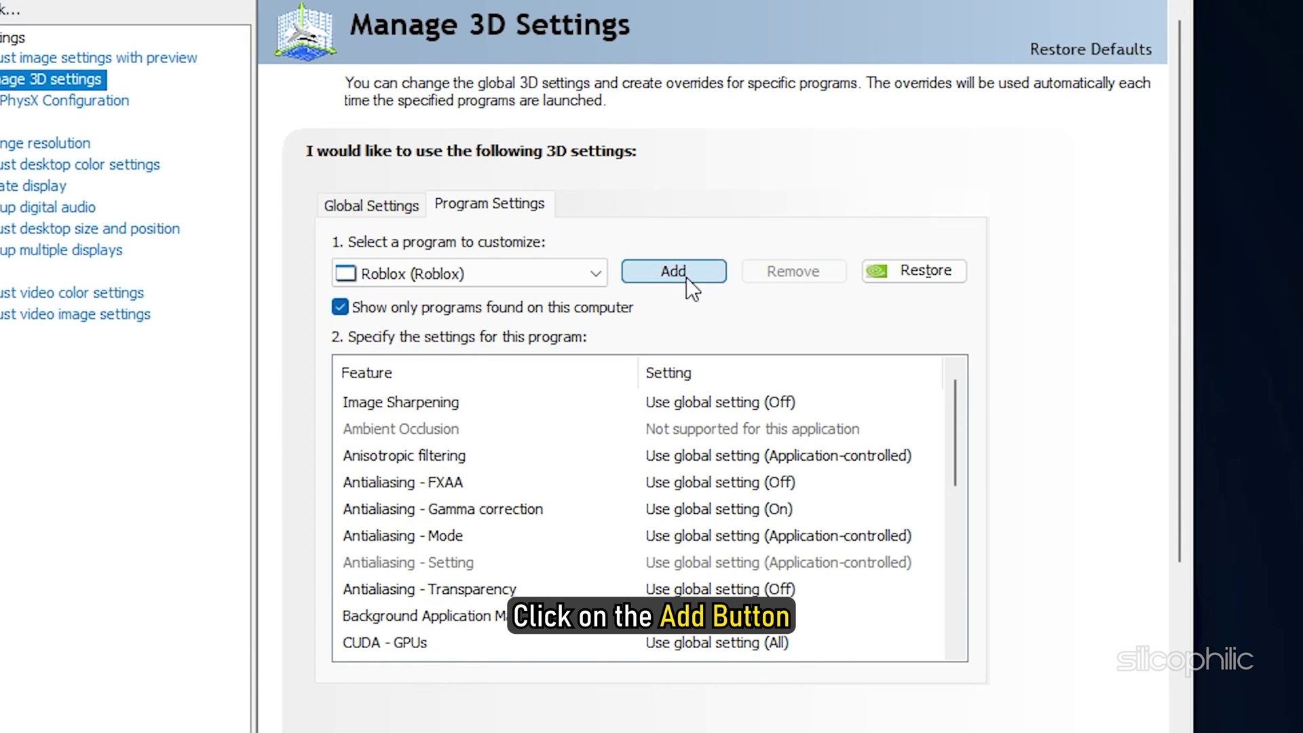
click(687, 271)
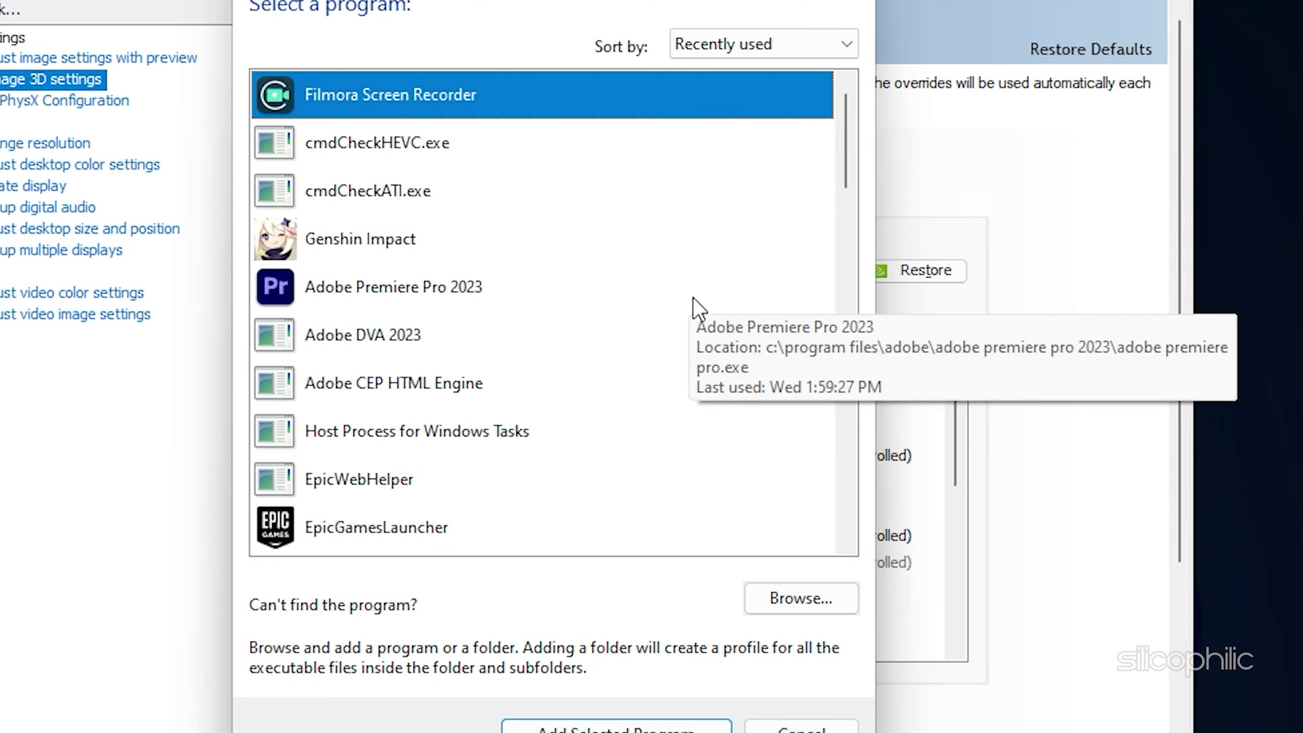
click(841, 603)
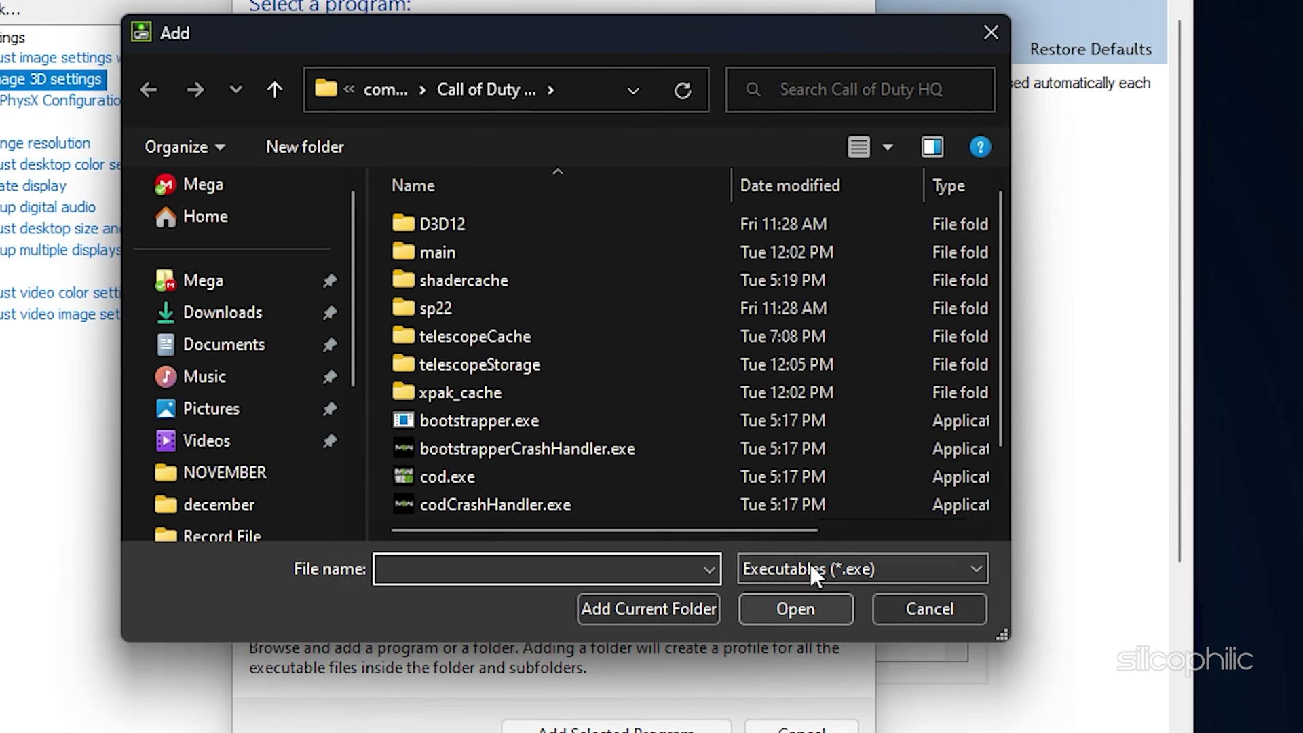
click(649, 479)
Step: Add cod.exe as the program to customize and set Power management mode to Prefer maximum performance
double_click(649, 479)
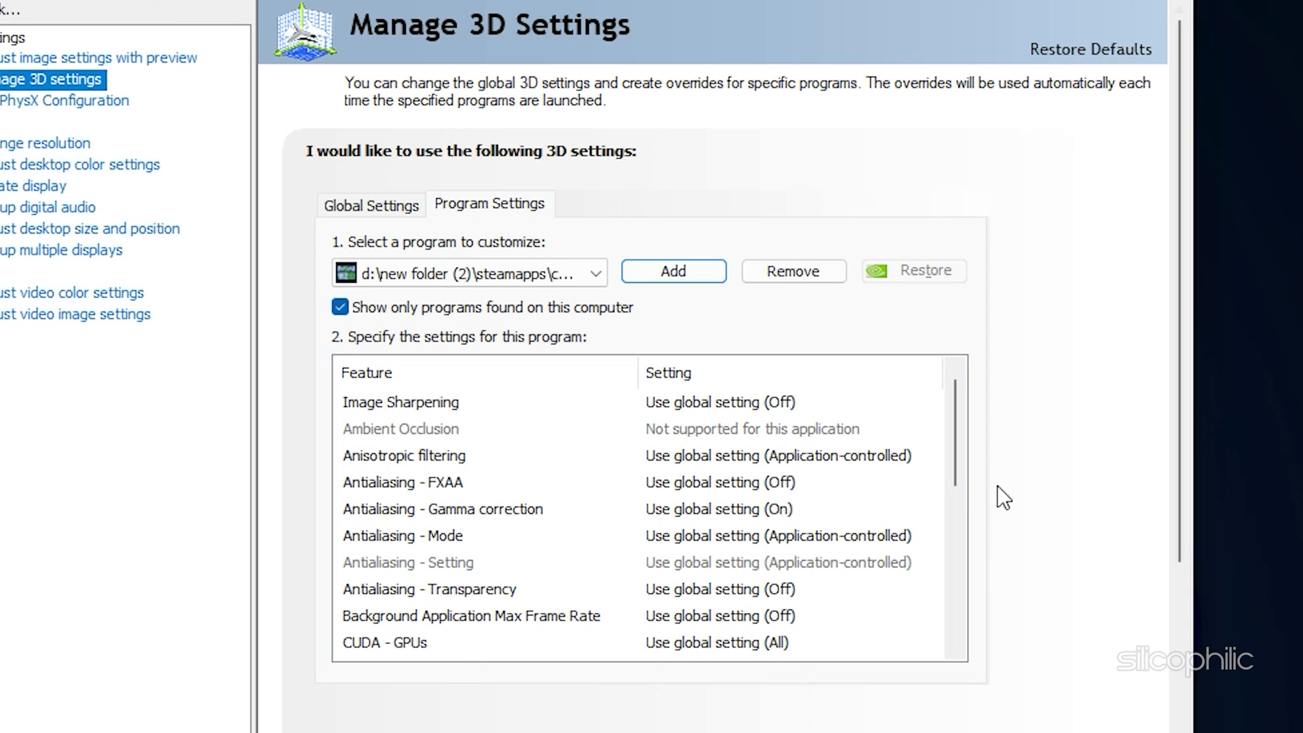
scroll(706, 482, down, 2)
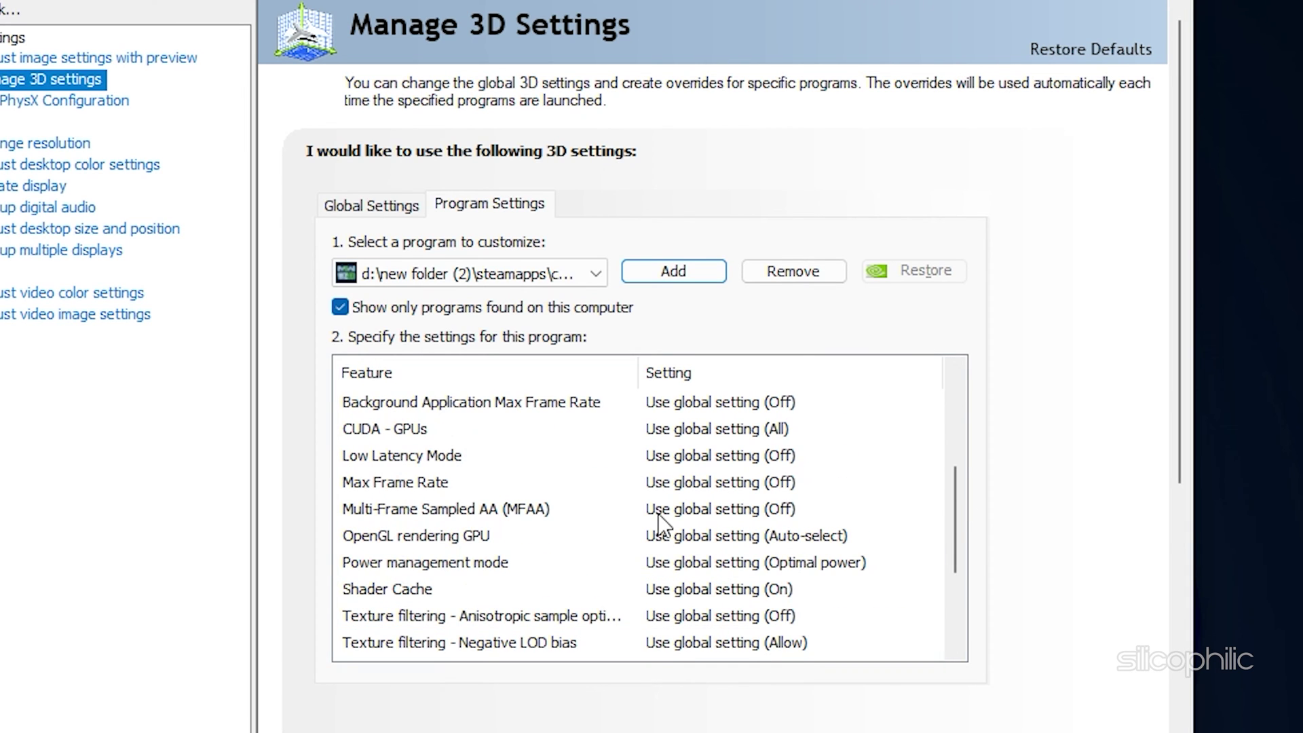
click(532, 557)
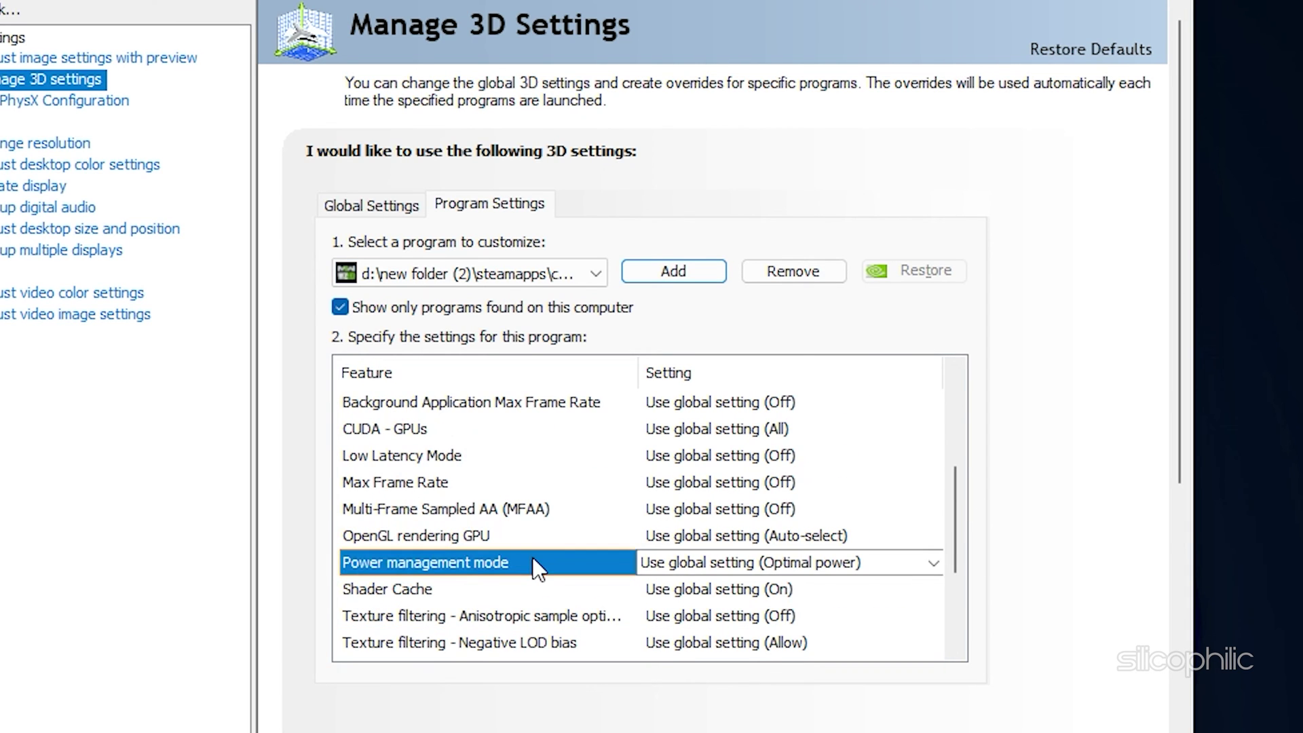
click(924, 561)
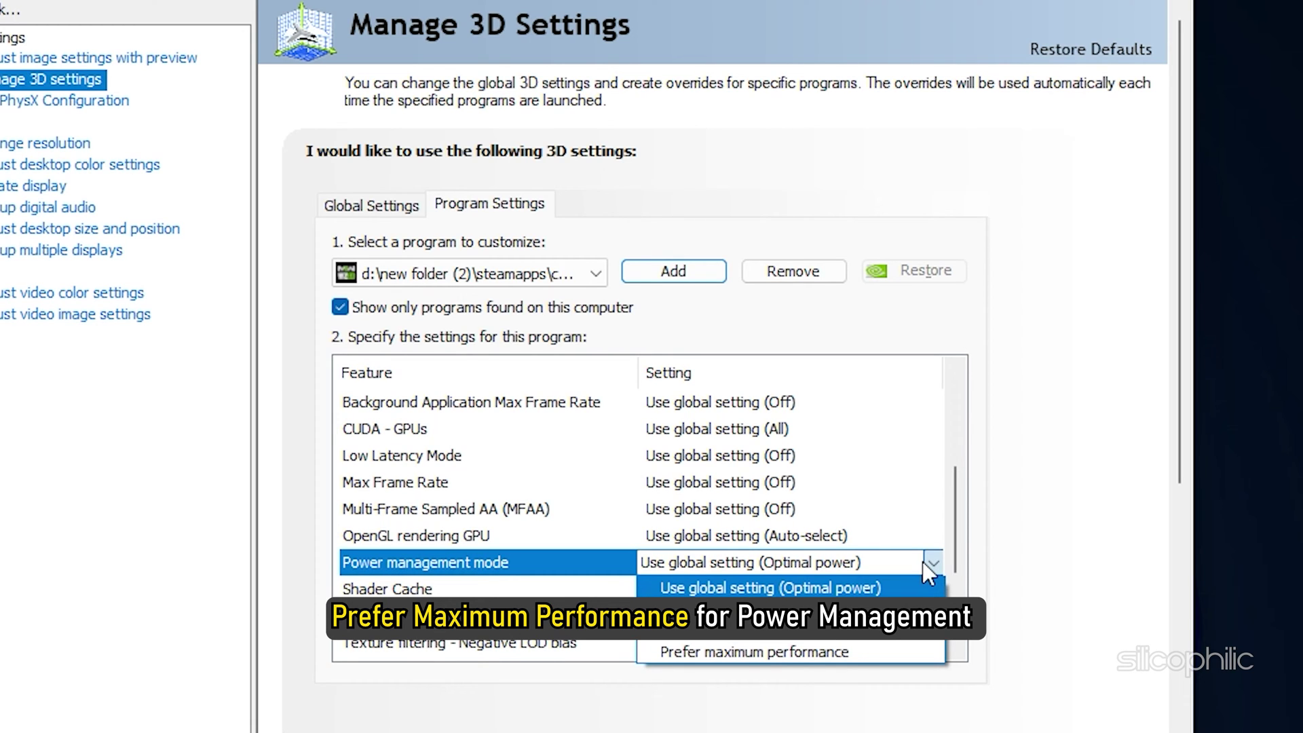
click(845, 656)
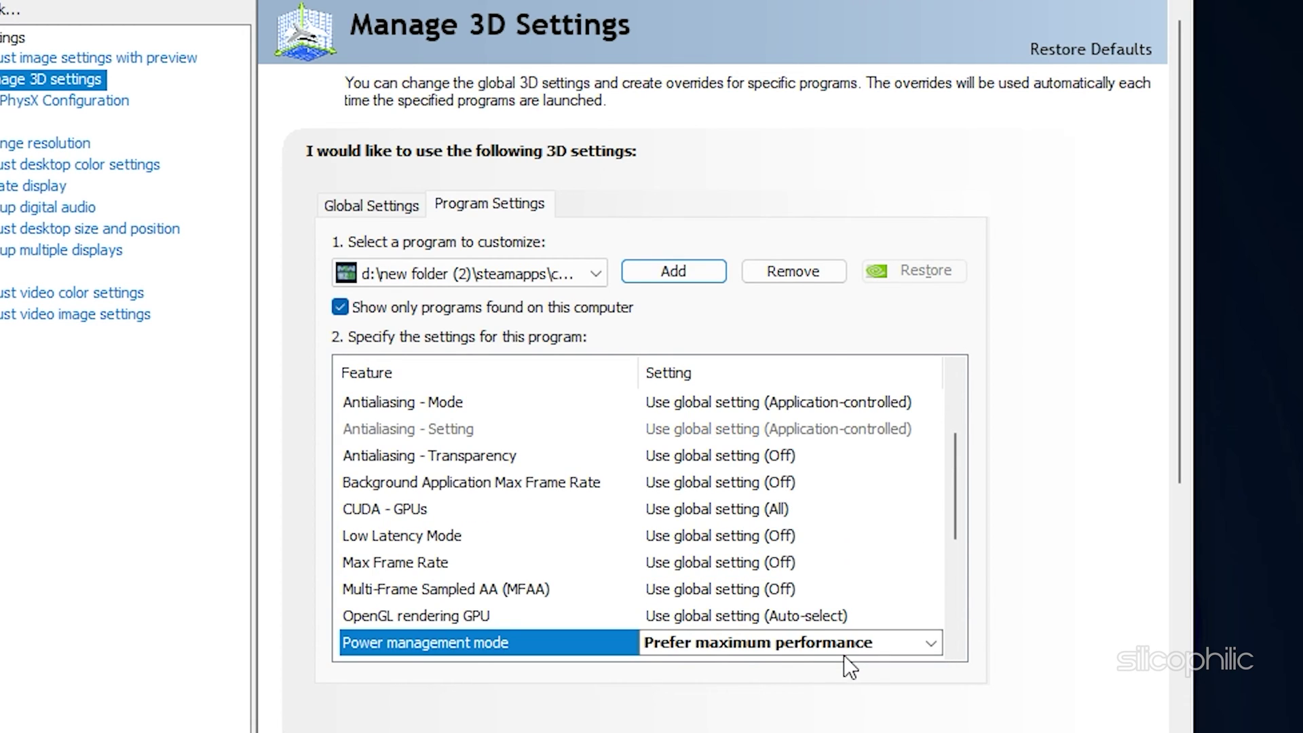
Step: Set Texture filtering - Quality to Performance for cod.exe
scroll(840, 533, down, 3)
click(719, 507)
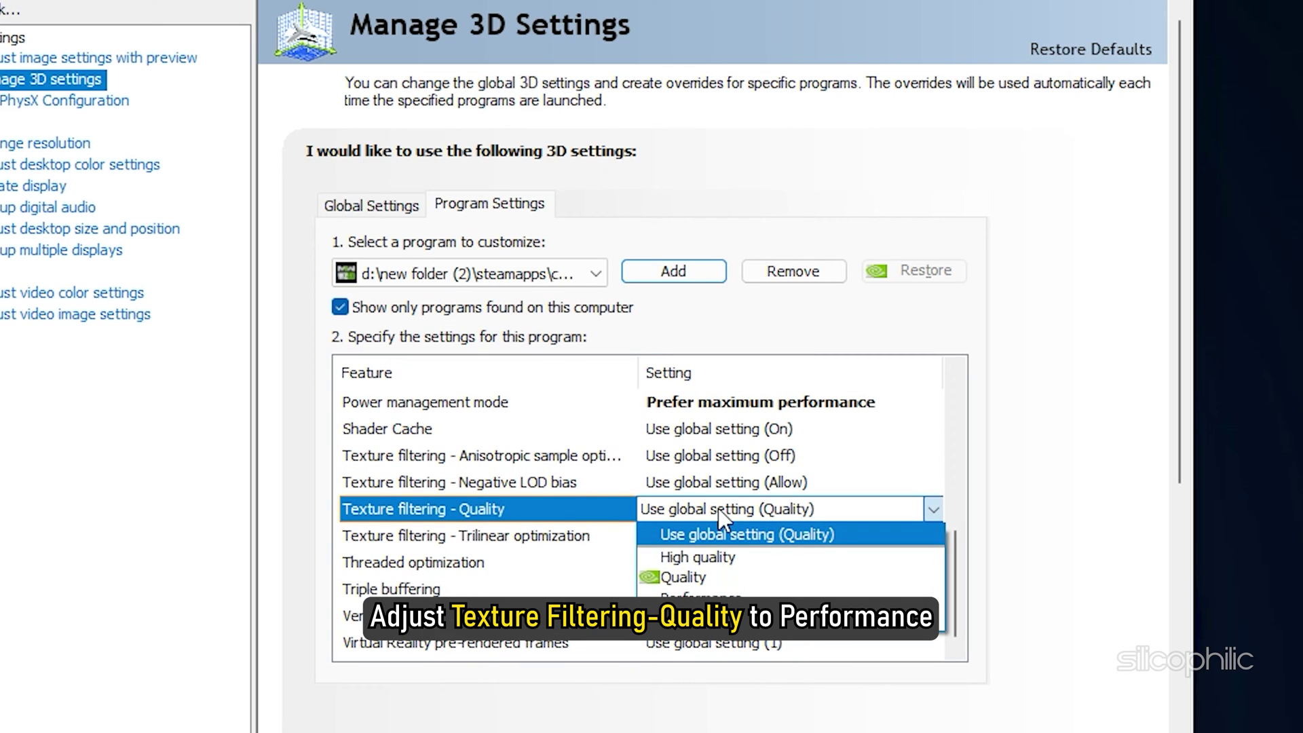
click(752, 600)
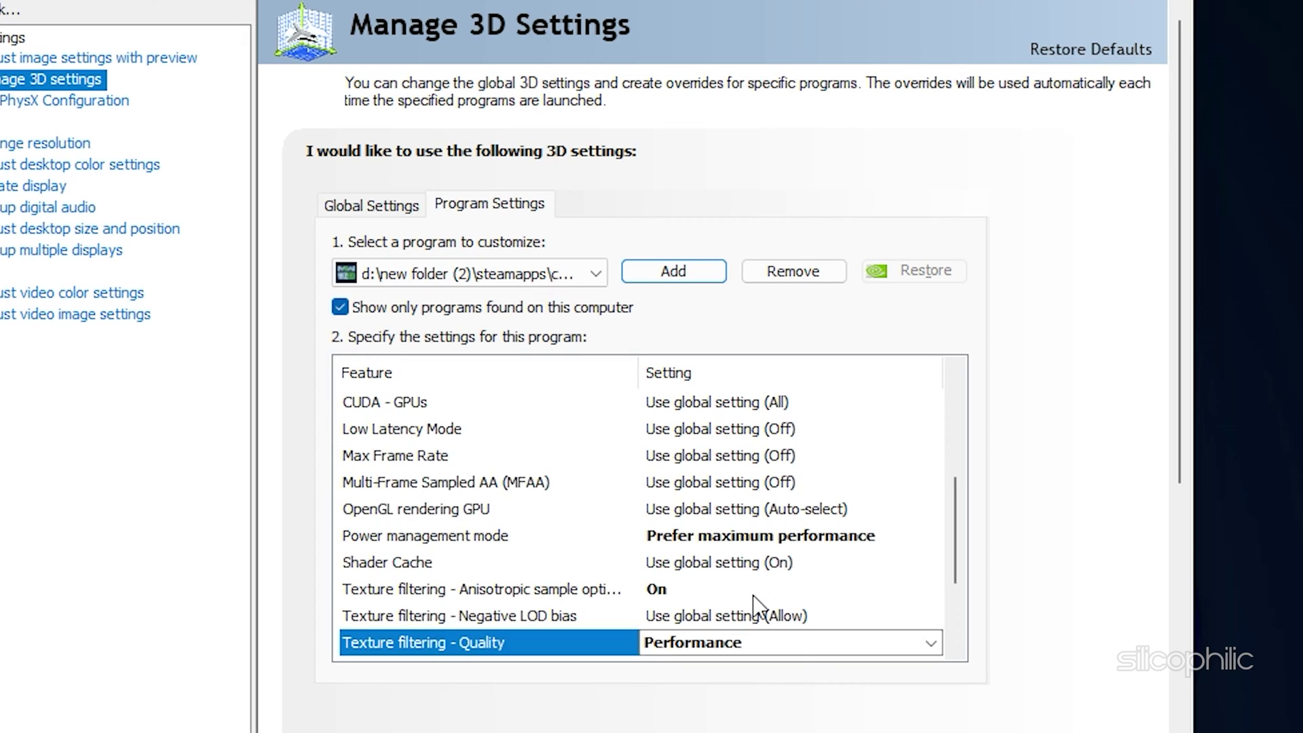
Step: Set Low Latency Mode to Ultra for cod.exe and close NVIDIA Control Panel
scroll(753, 600, down, 2)
scroll(754, 600, up, 5)
scroll(754, 600, down, 2)
scroll(754, 601, up, 1)
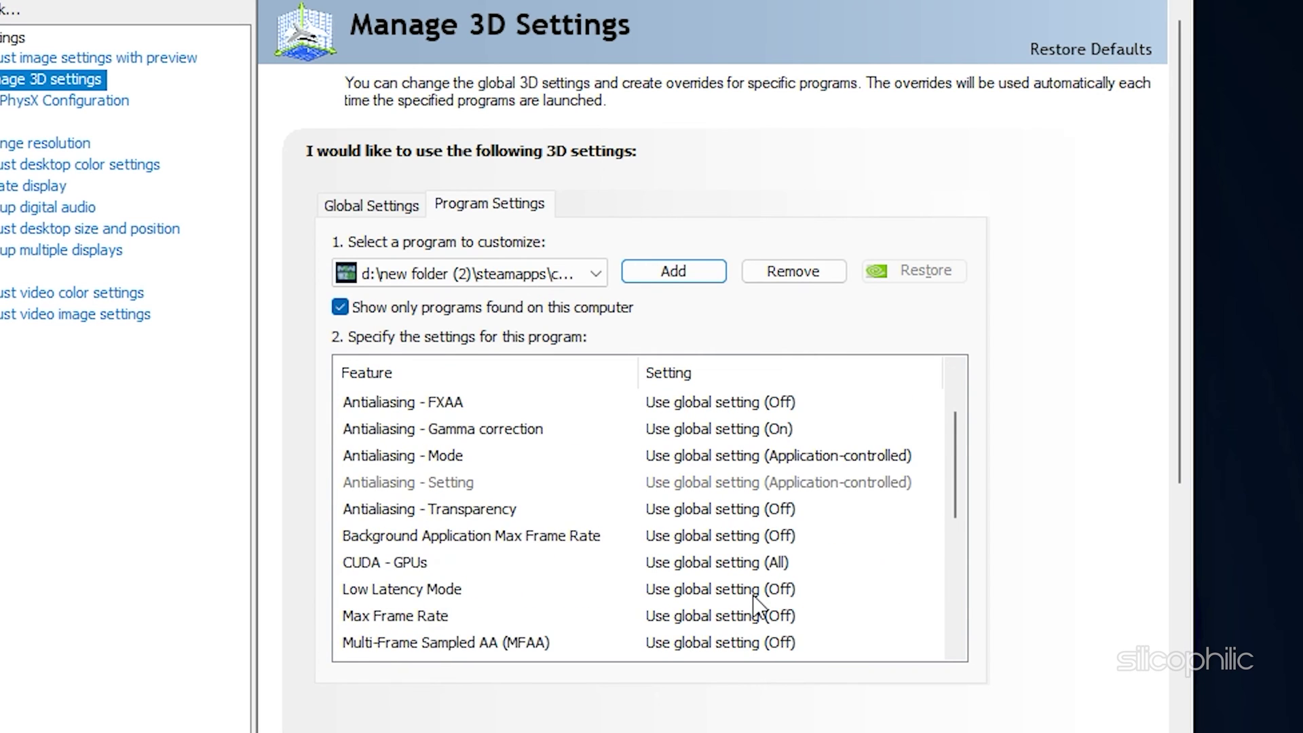
scroll(753, 600, down, 3)
click(624, 507)
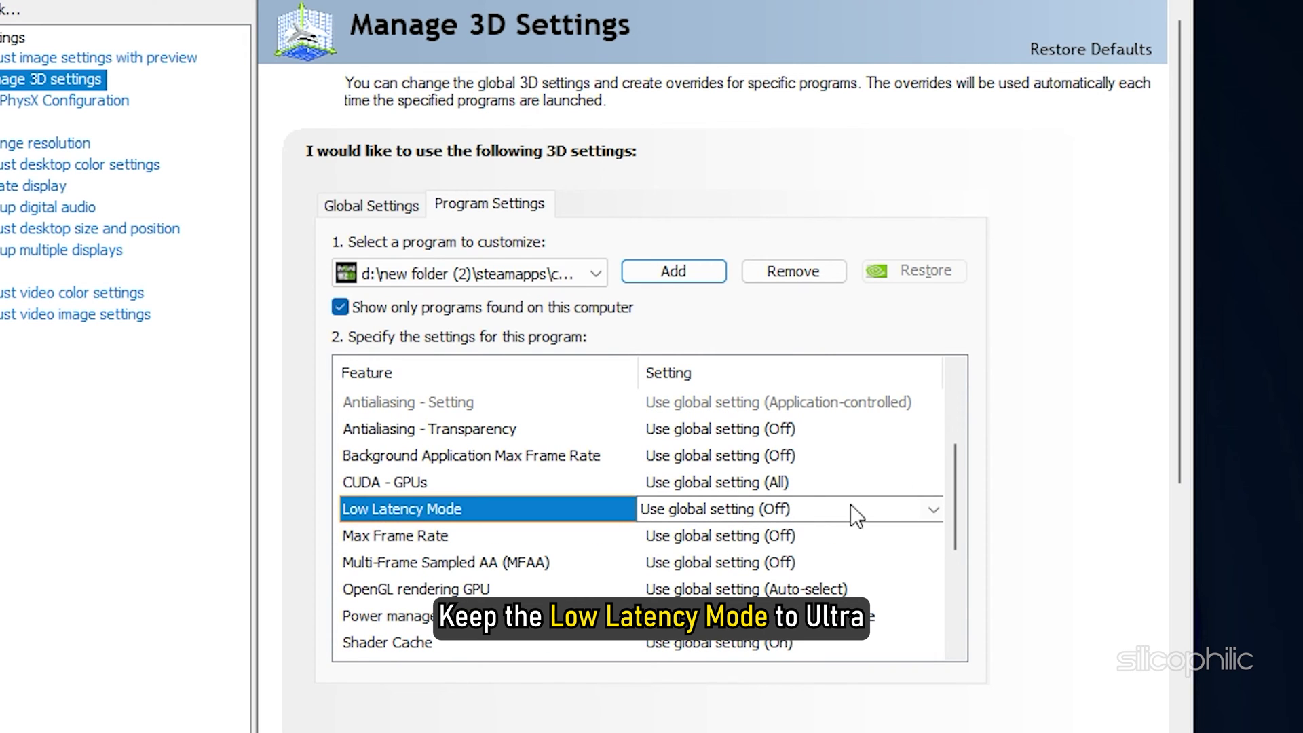
click(930, 515)
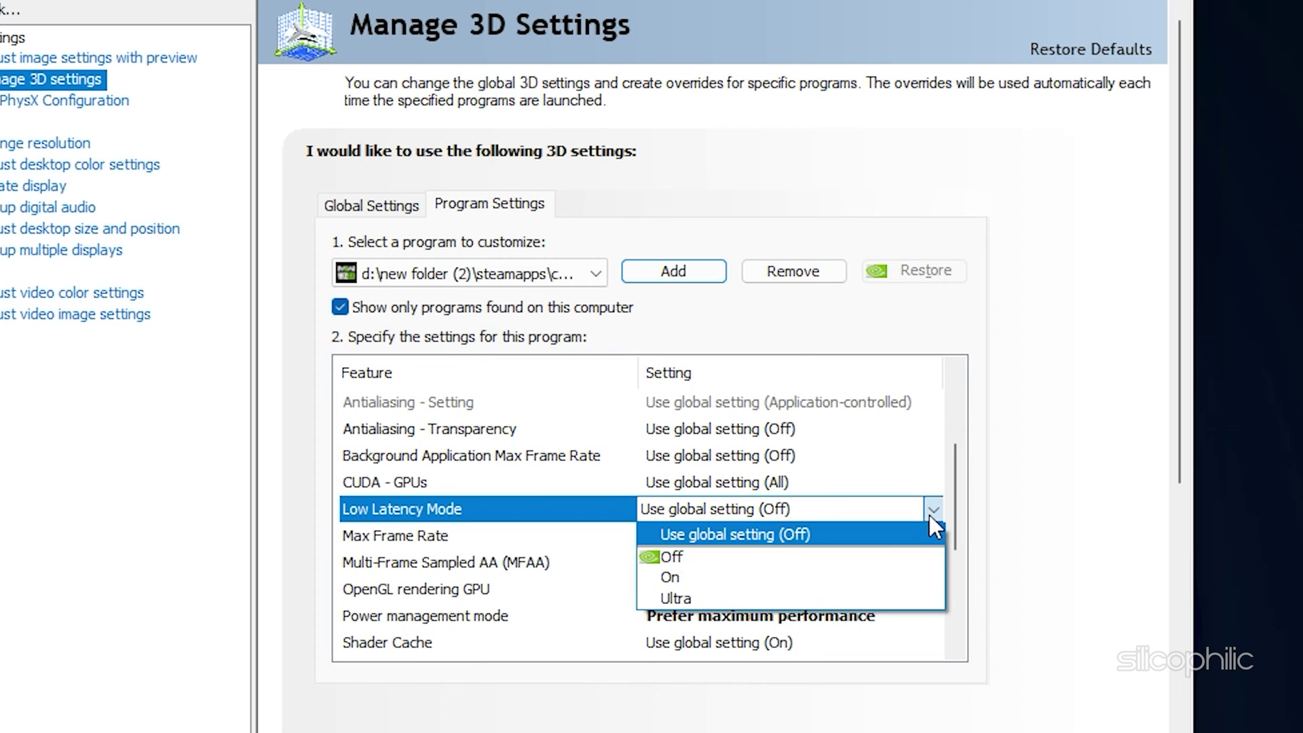
click(755, 598)
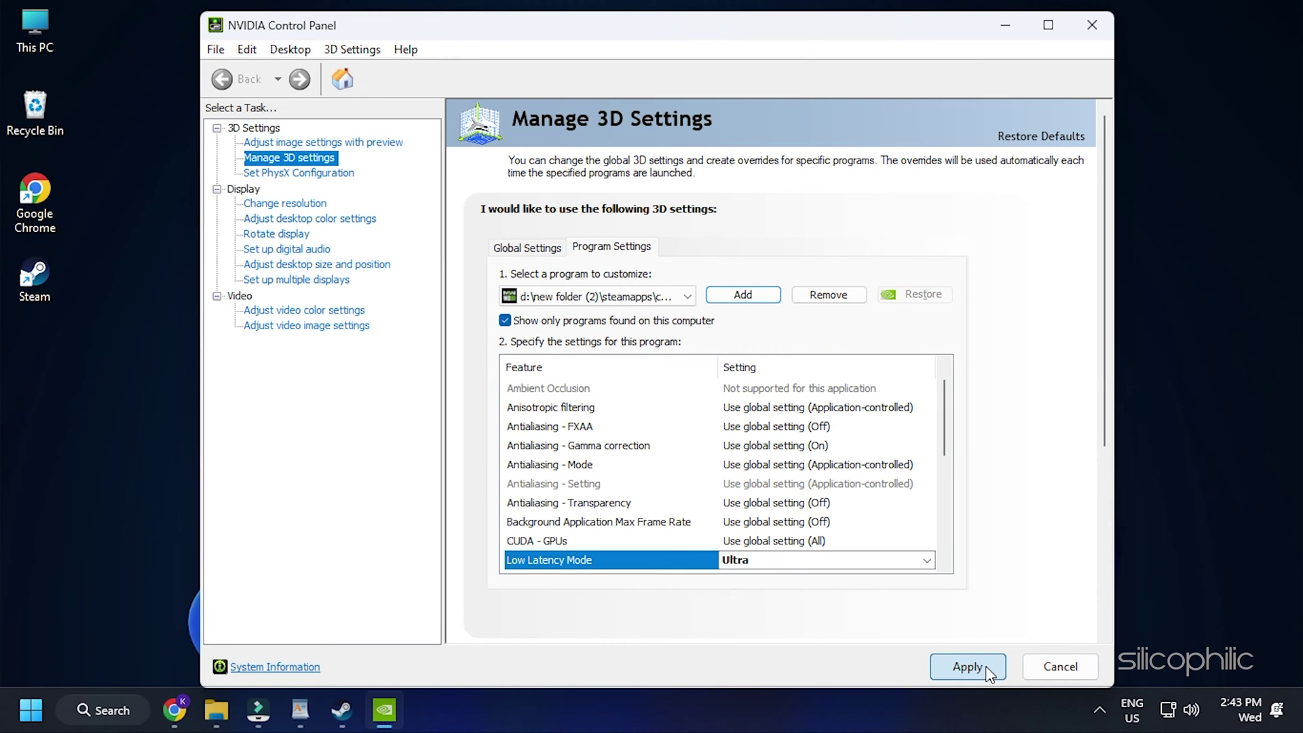
click(1094, 27)
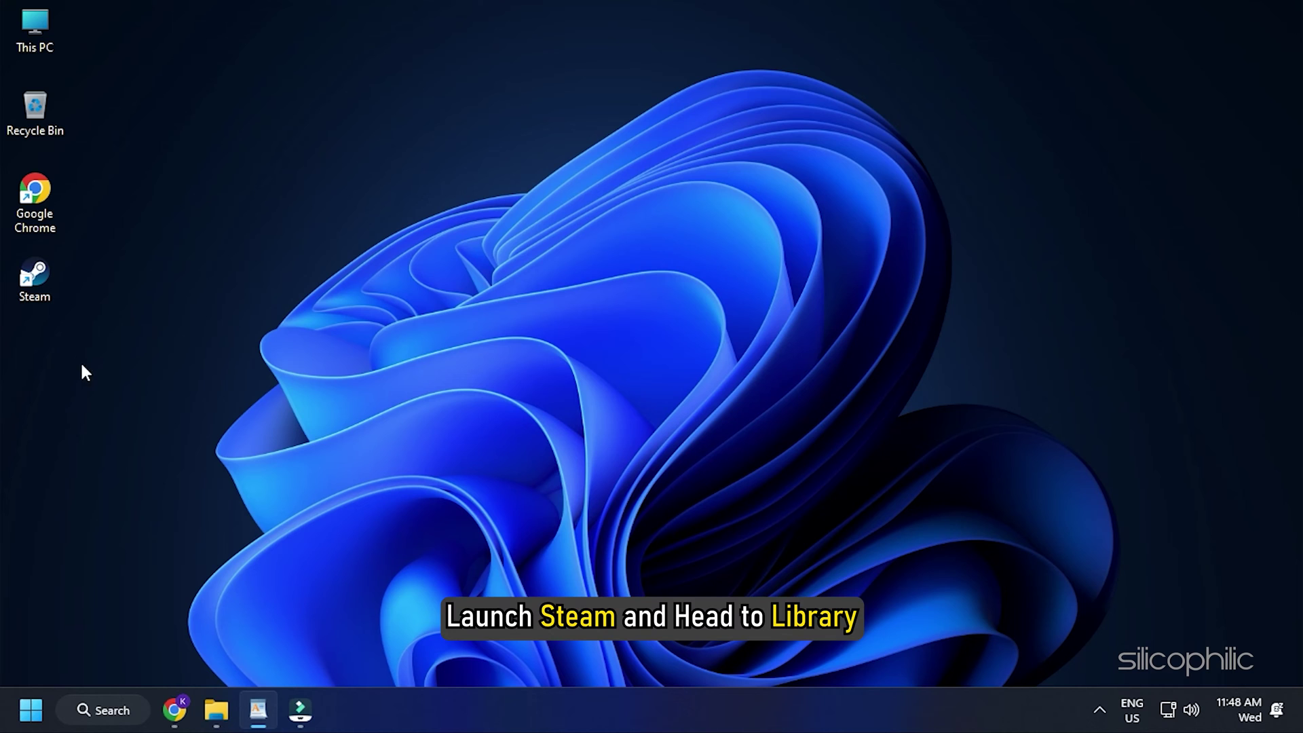
Step: Launch Steam and show the Library with Call of Duty: Modern Warfare II and FIFA 22
double_click(42, 270)
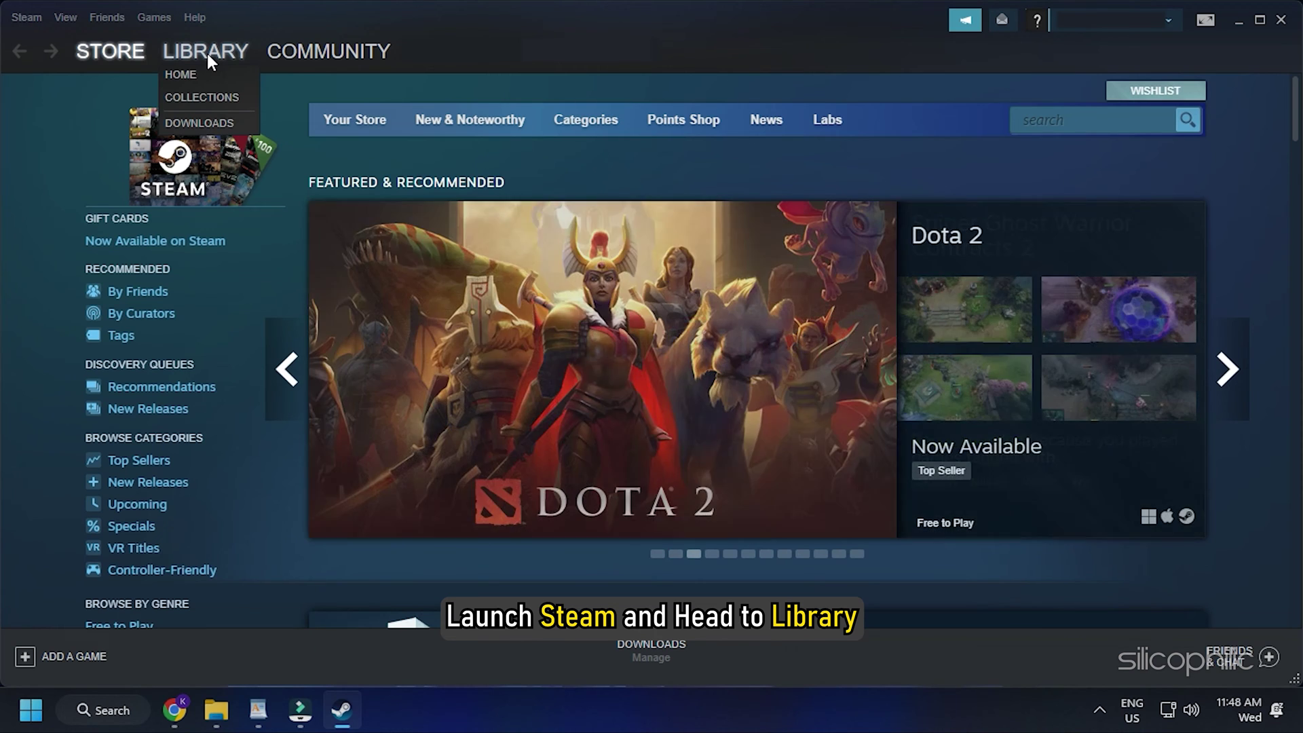
click(207, 54)
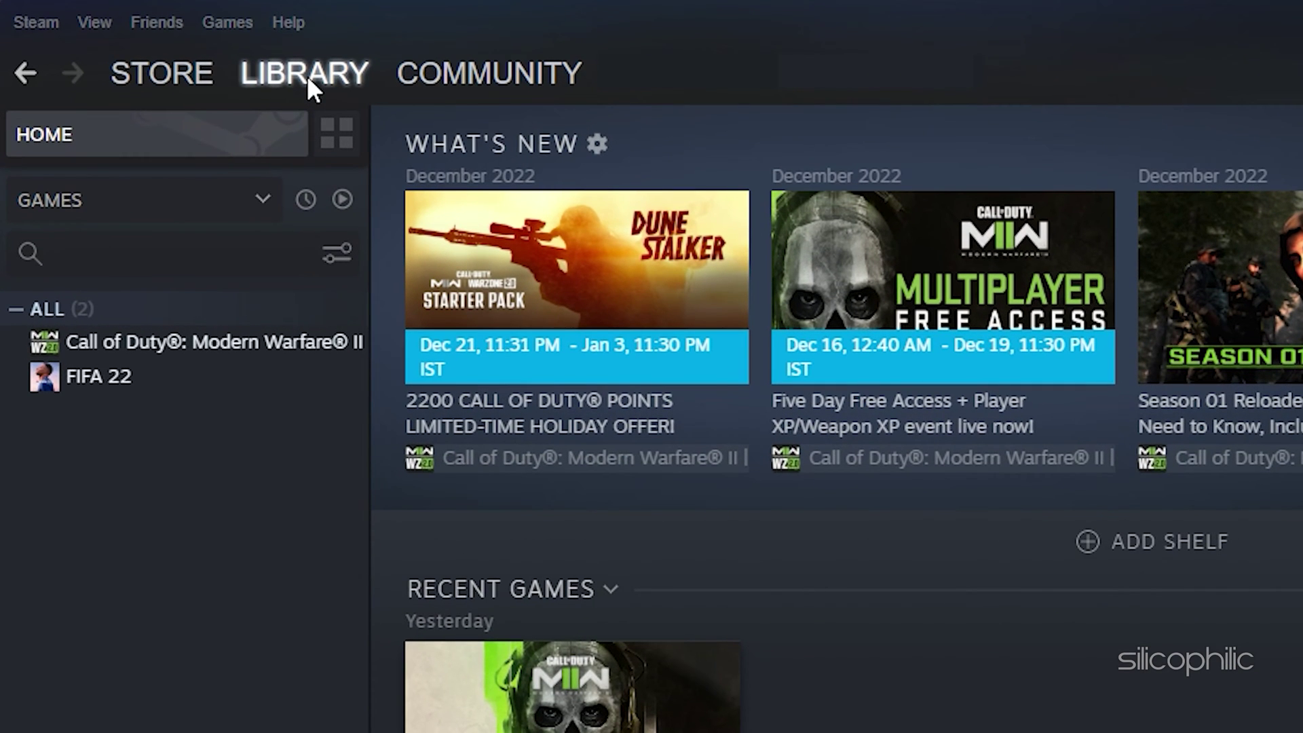
Step: Replace the earlier -d3d11/-dx11 entries so Call of Duty's Steam launch option is -dx12
right_click(223, 348)
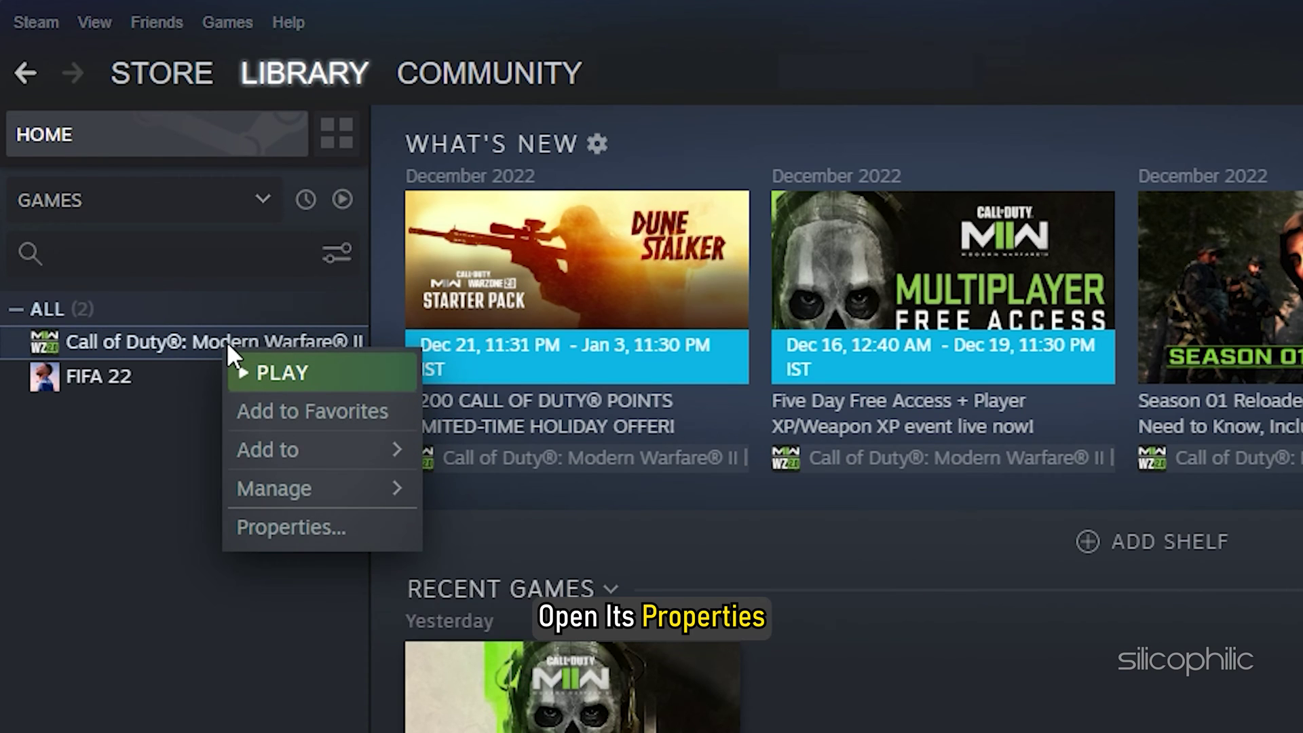
click(305, 527)
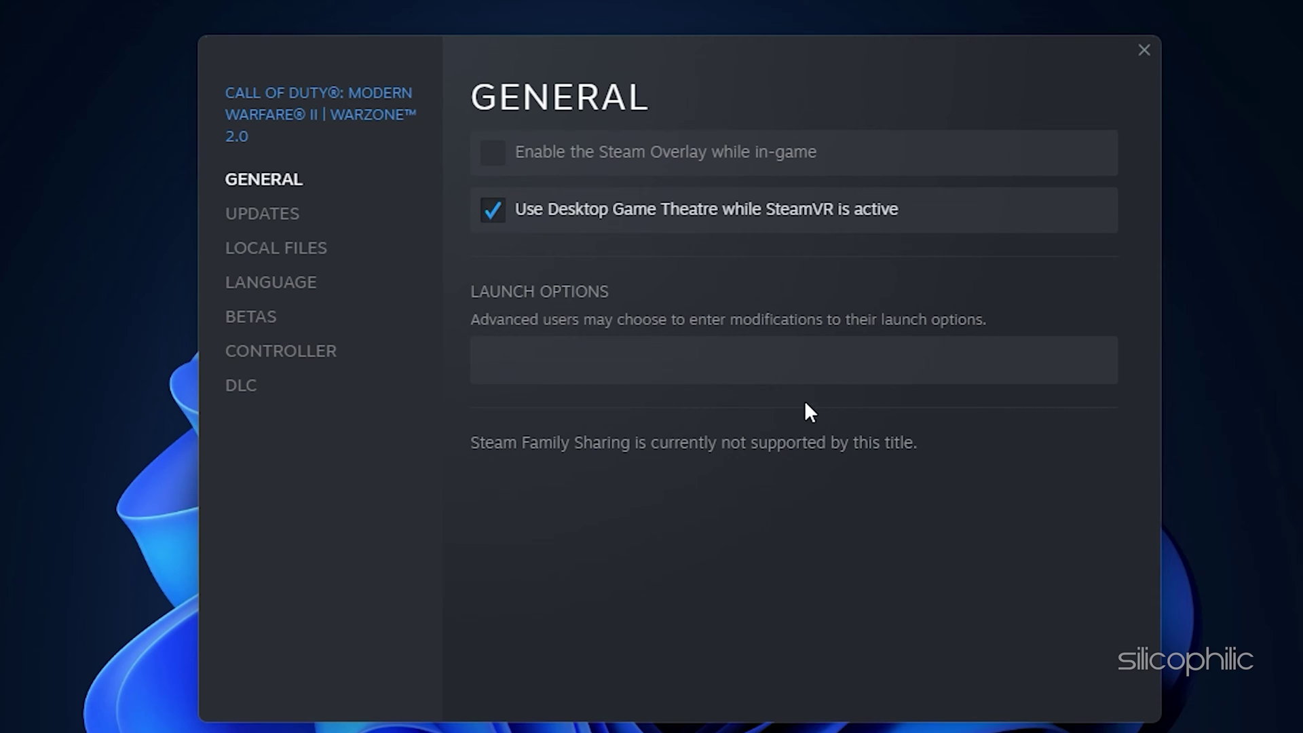
click(634, 366)
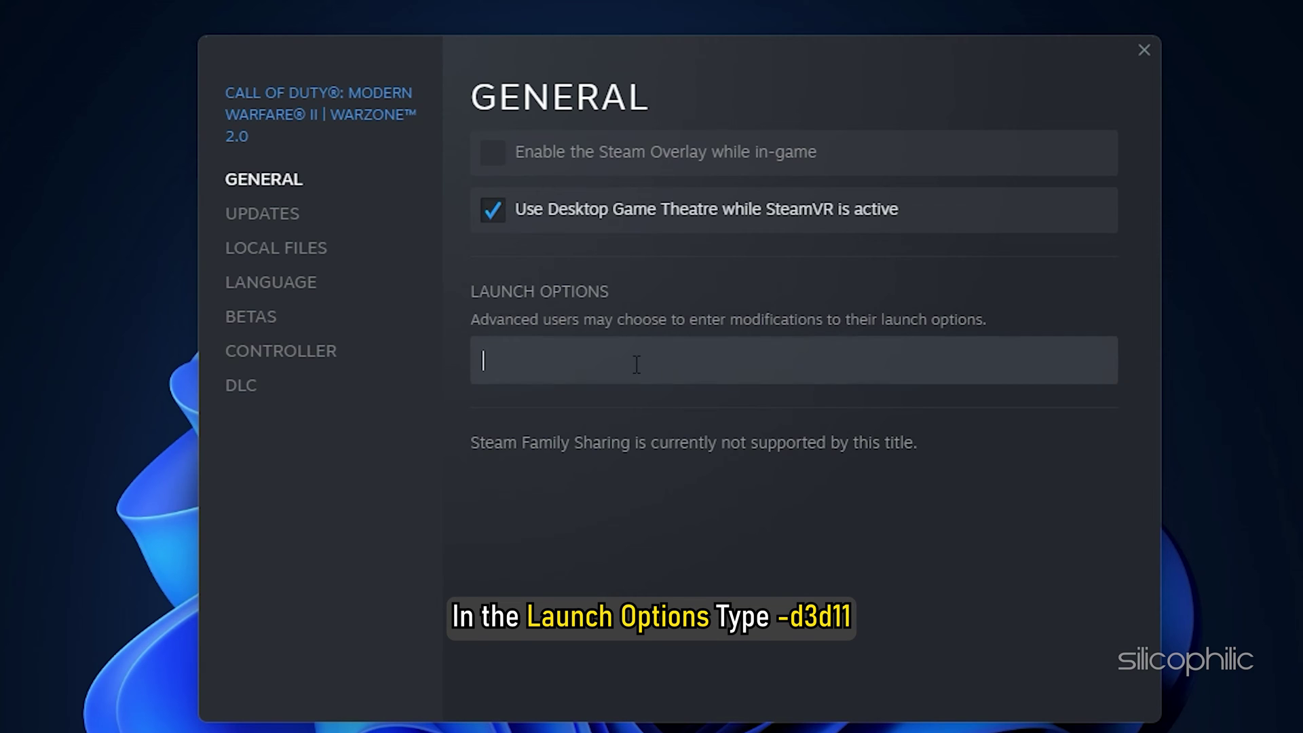
text(-d3d11)
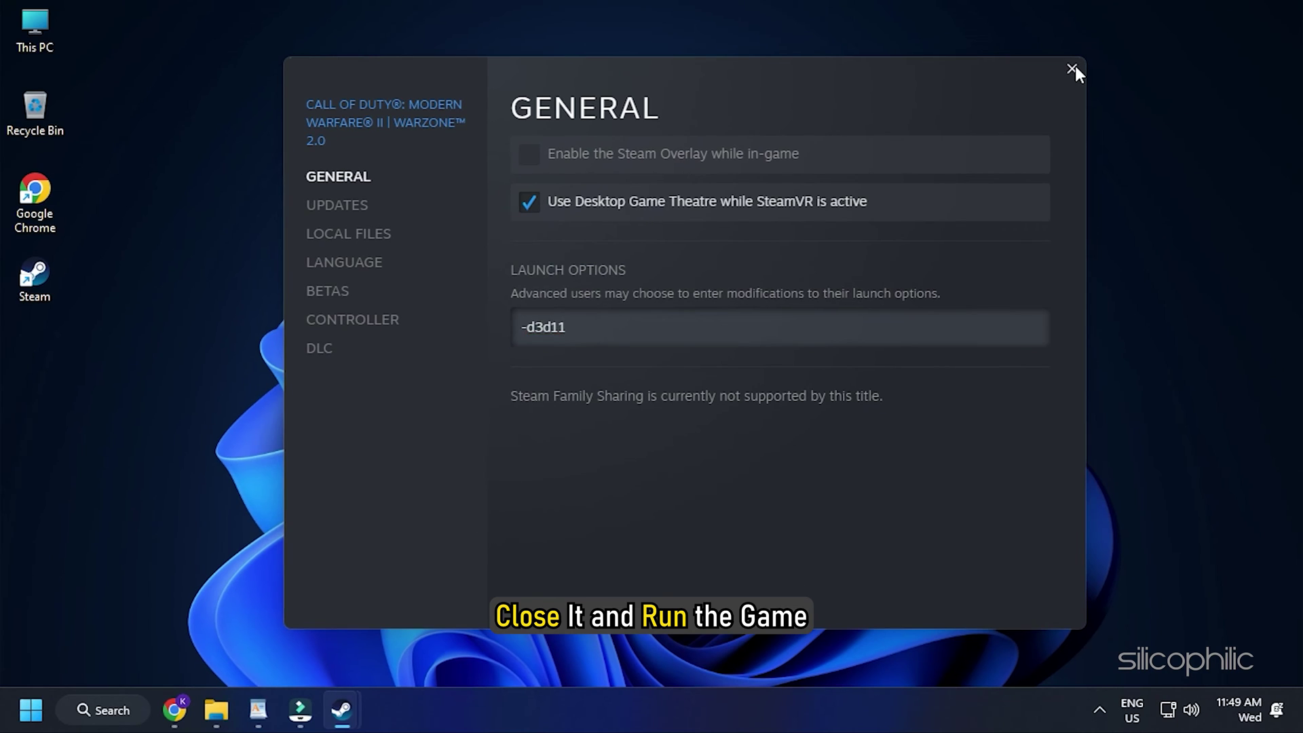
click(1143, 52)
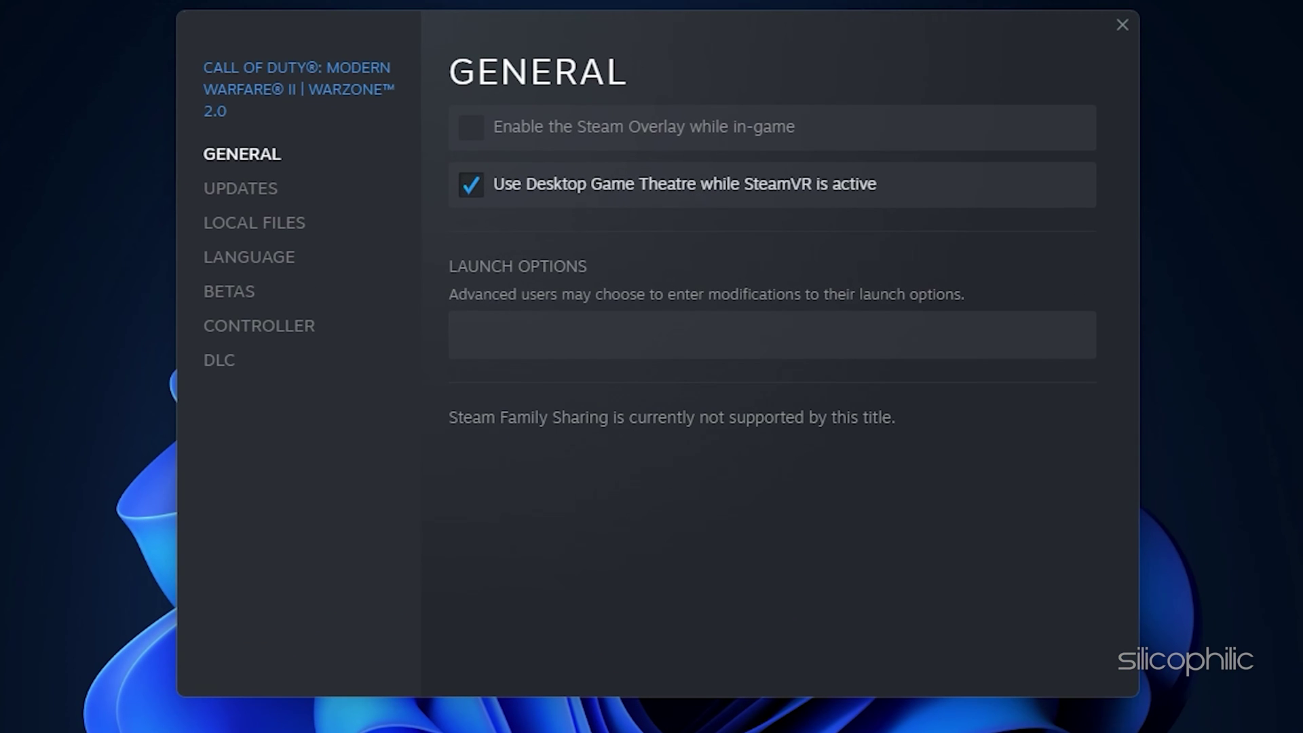
text(-dx11)
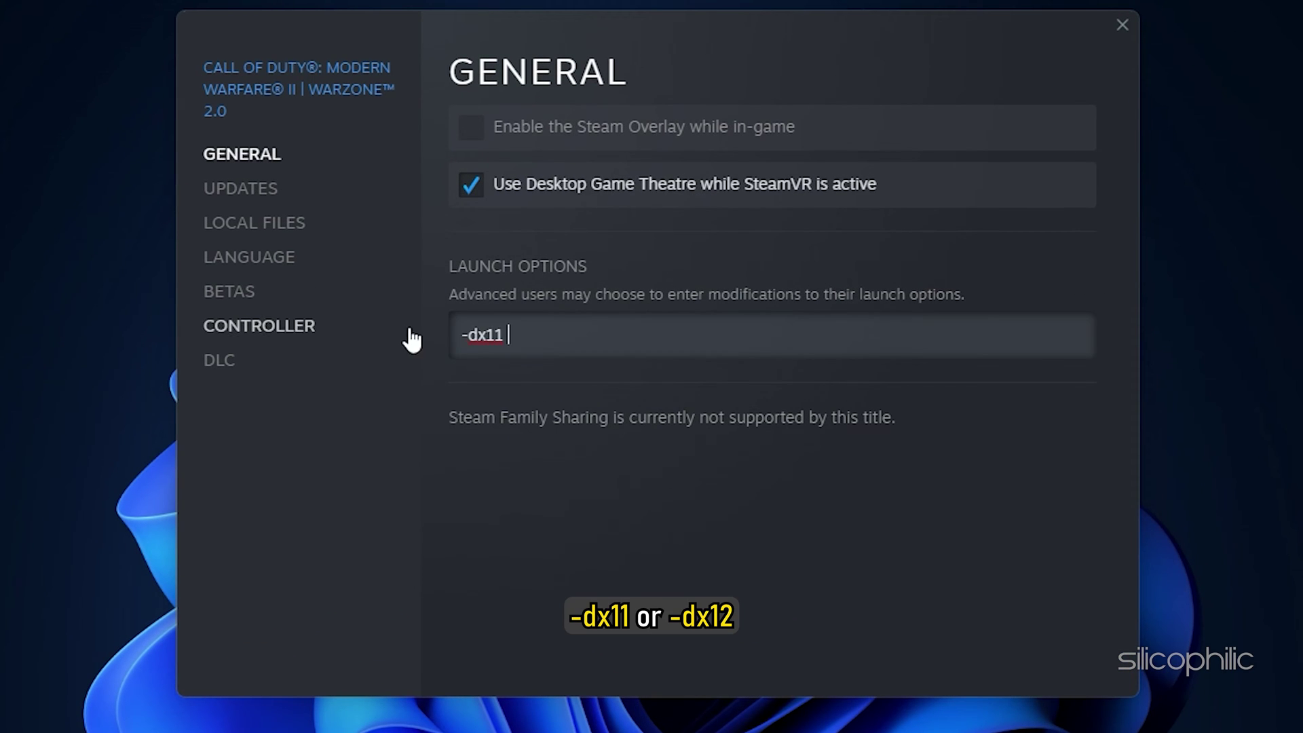
key(ctrl+a)
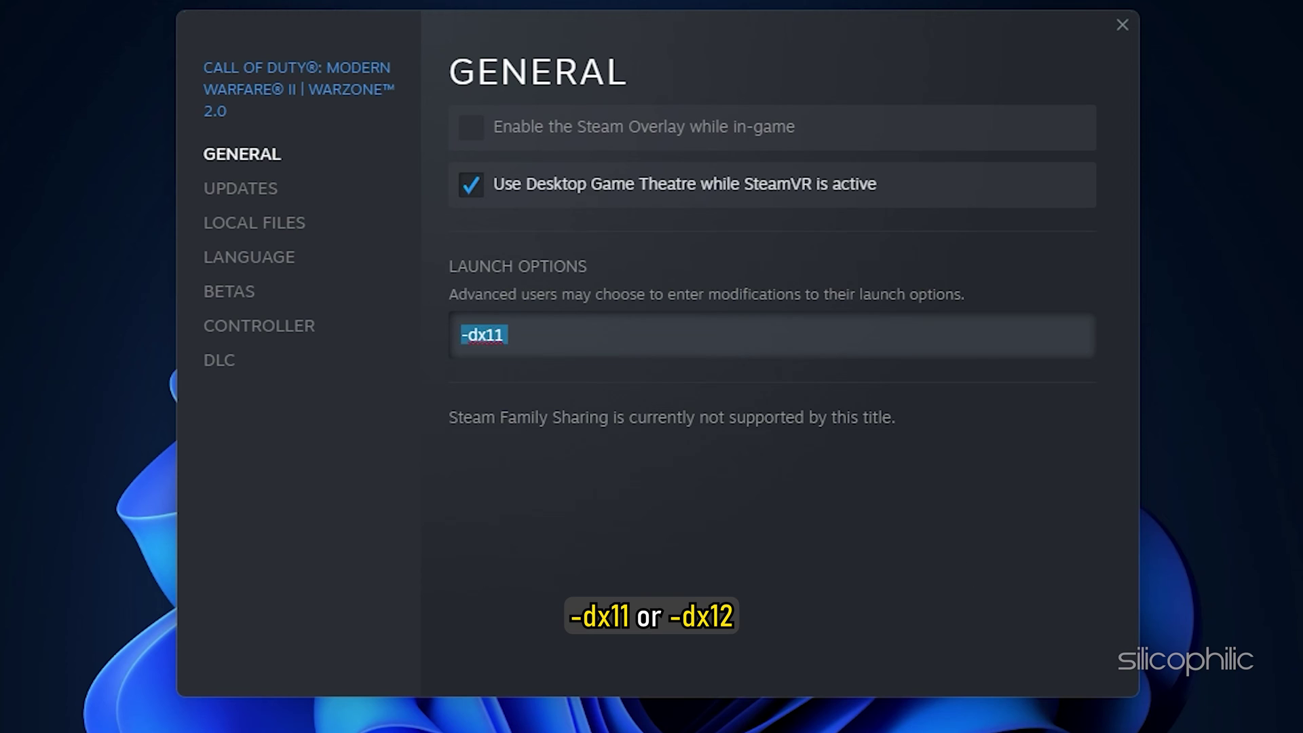
text(-dx12)
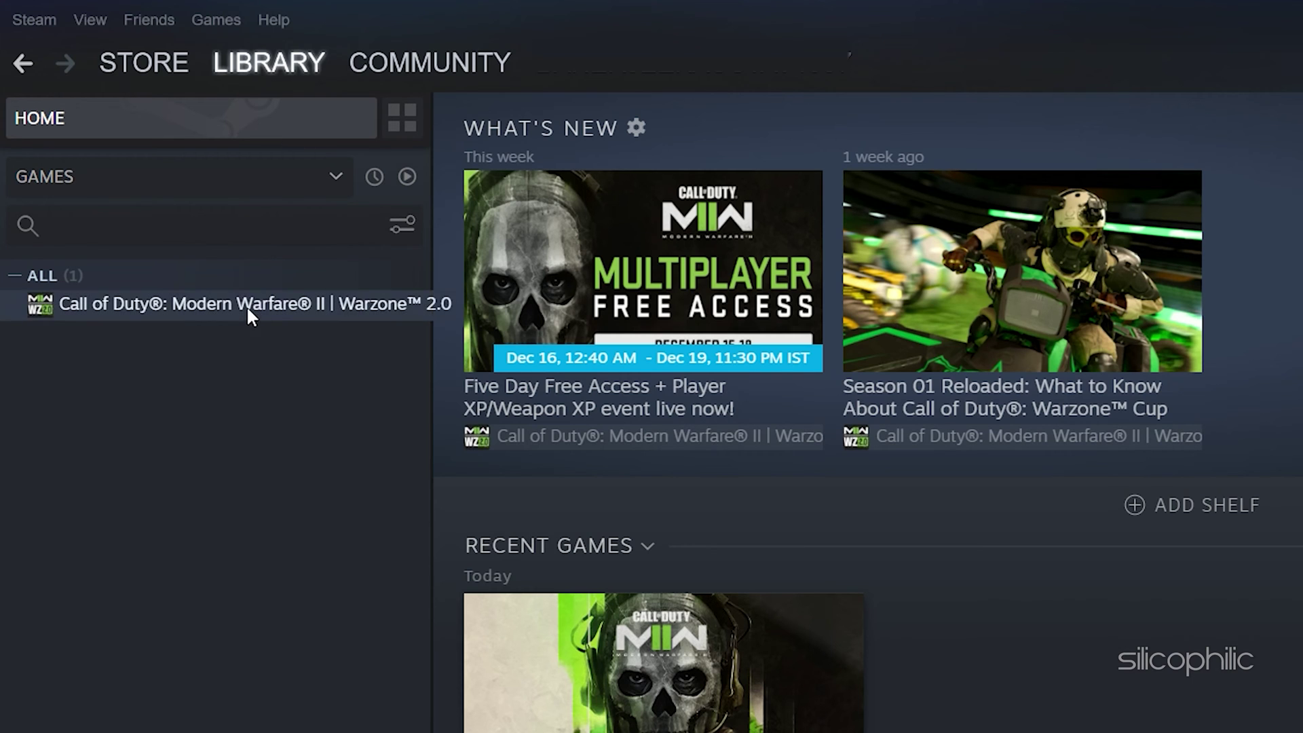
Step: Bring up Call of Duty's Steam properties on the Local Files page for integrity verification
right_click(247, 305)
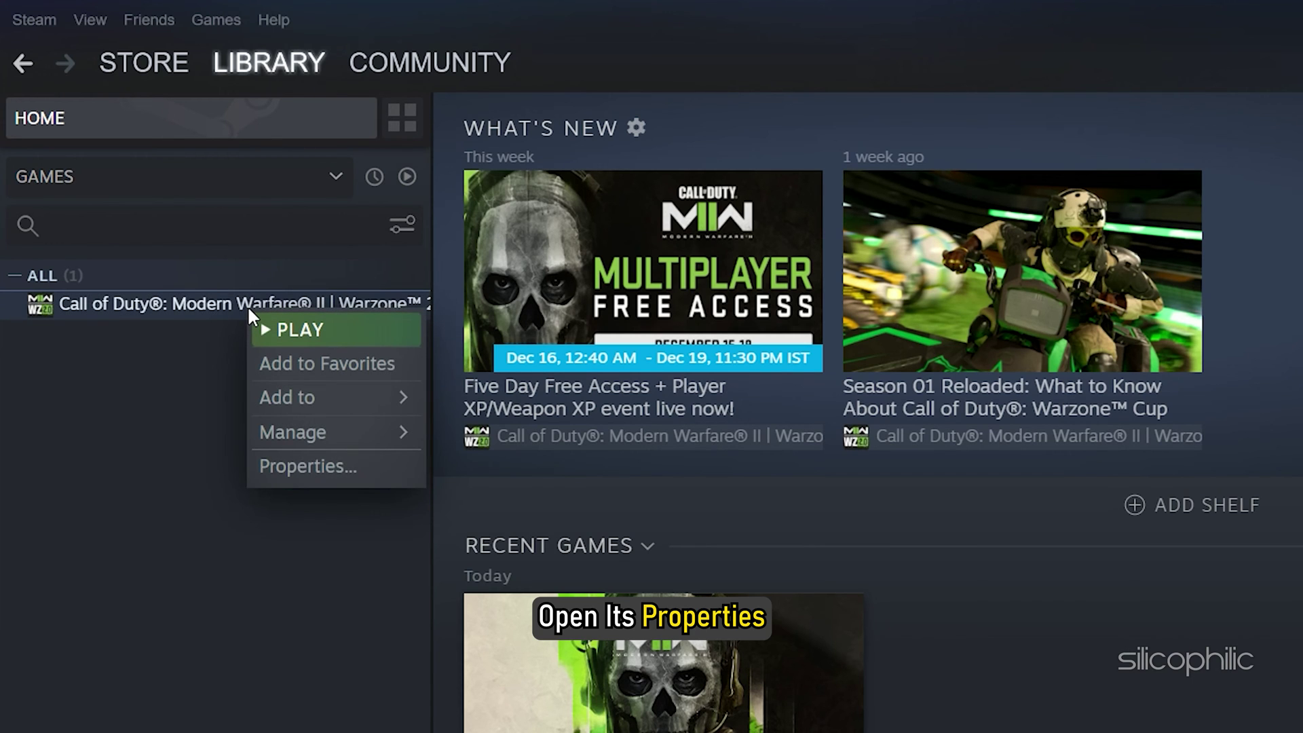
click(312, 465)
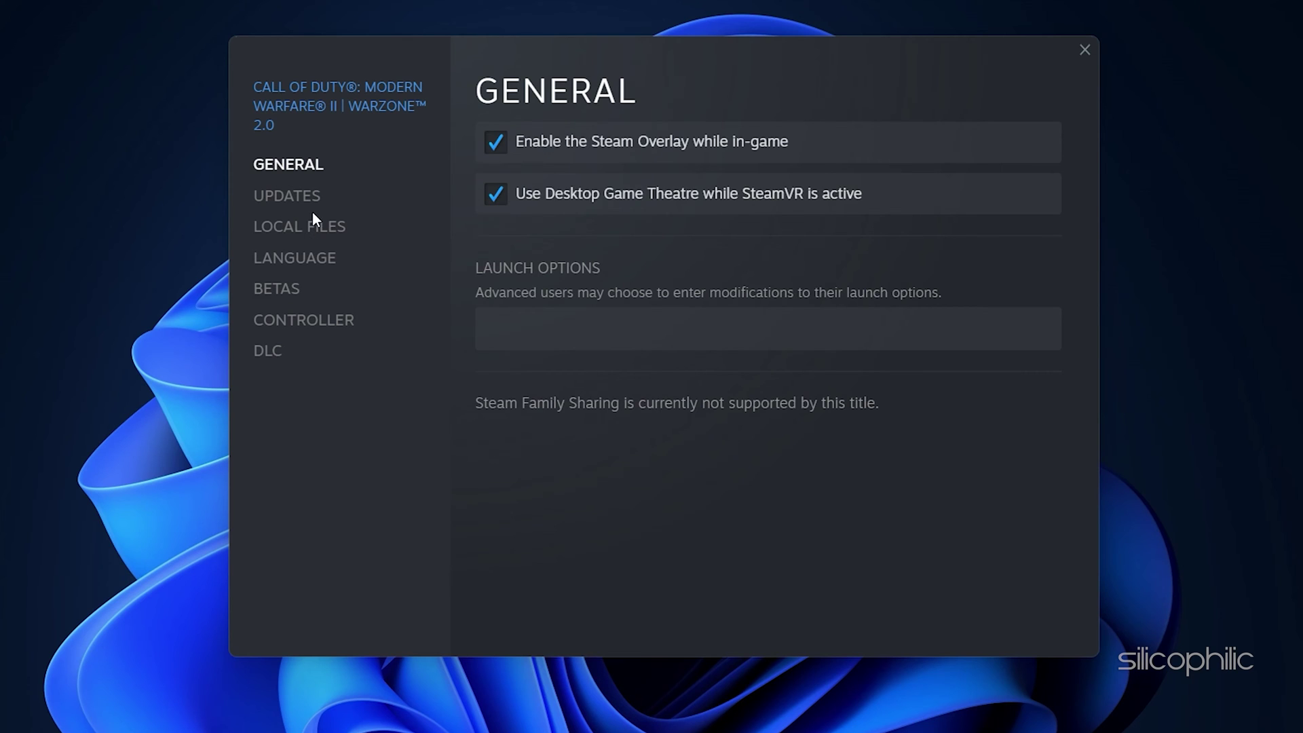
click(313, 231)
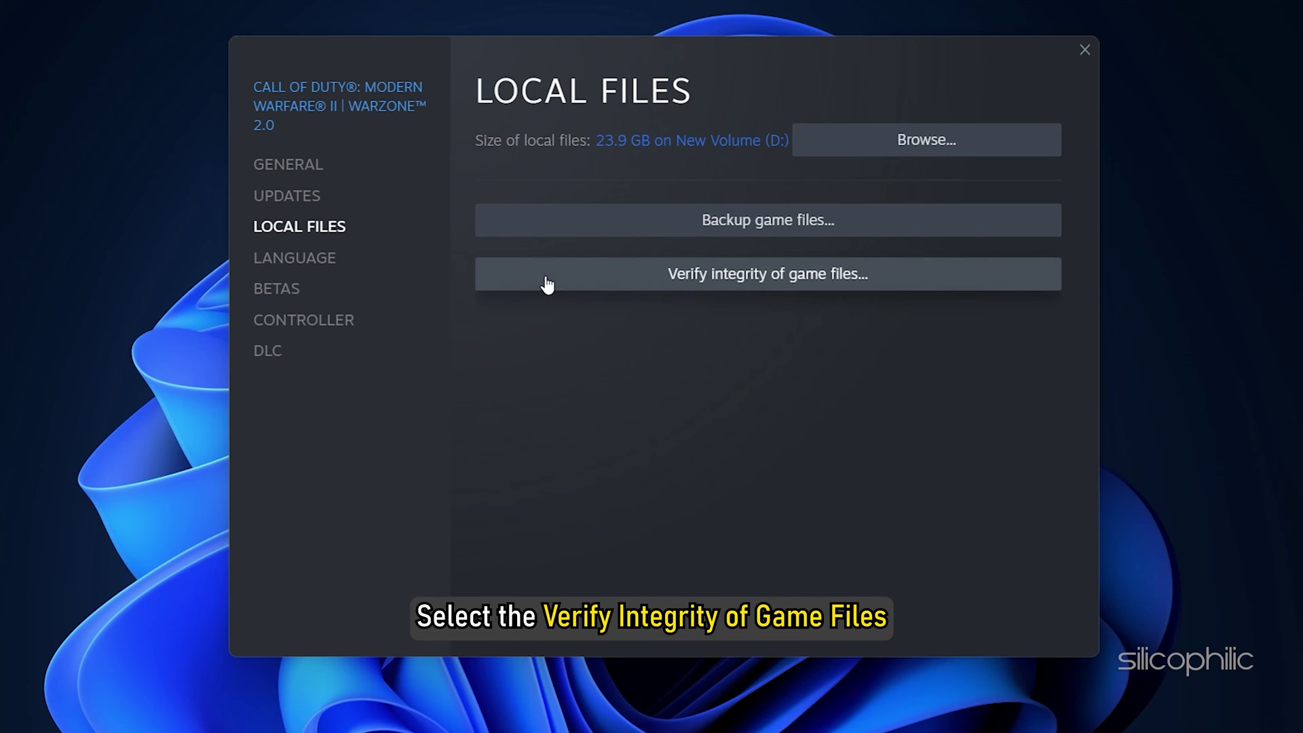
Step: Start verifying Call of Duty's game files and approve the admin prompt
click(600, 283)
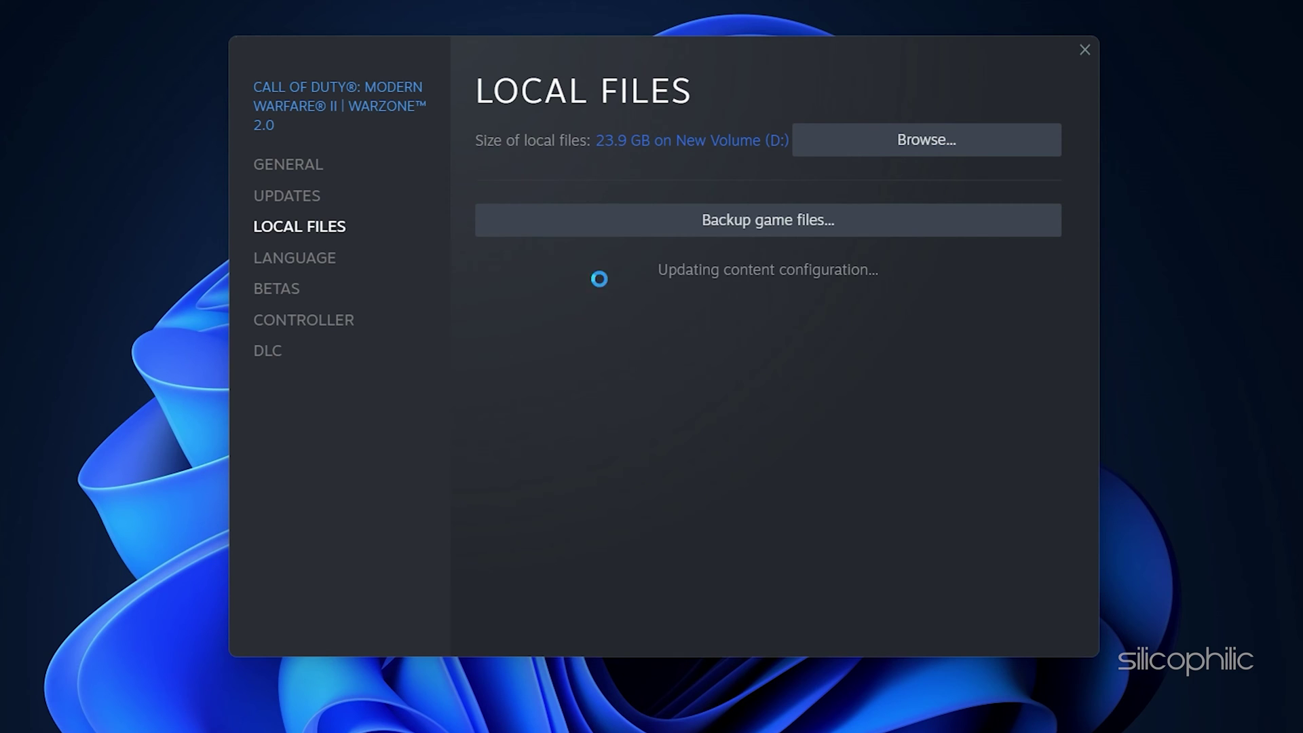
click(529, 553)
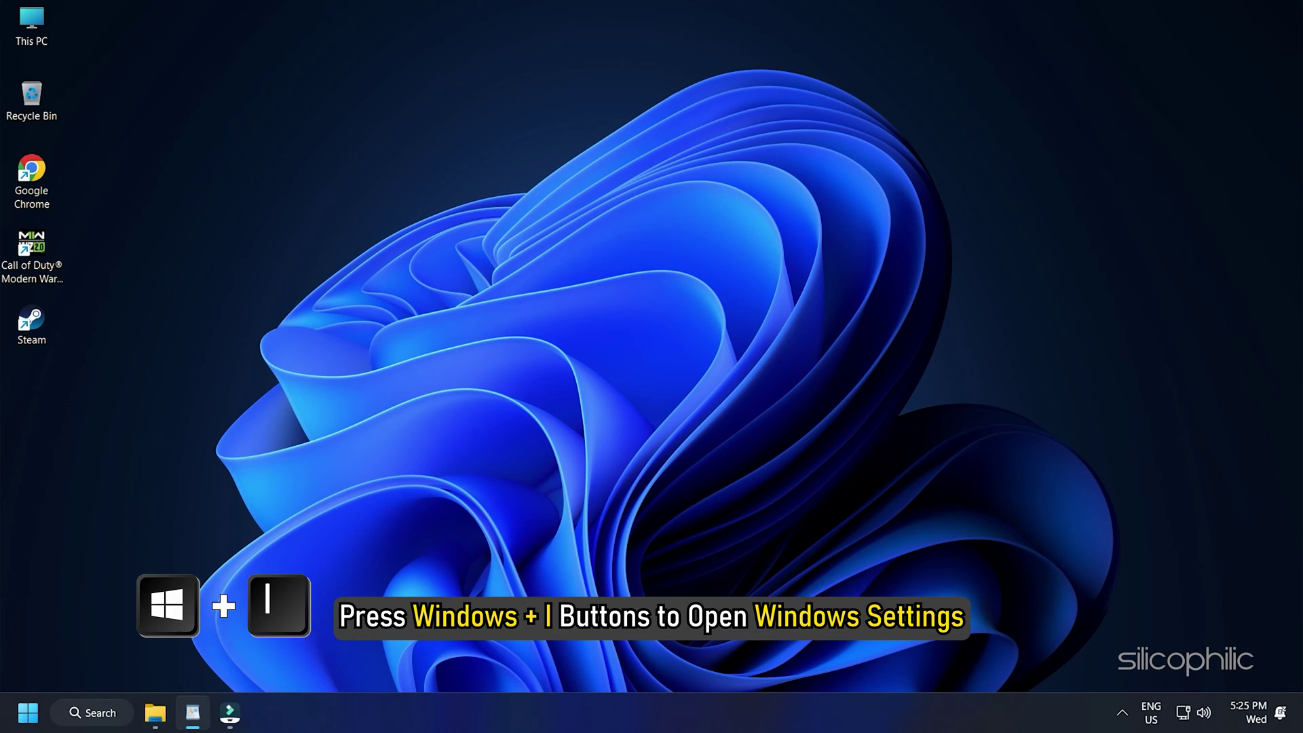
Step: Go to System › Display › Graphics in Windows Settings
key(super+i)
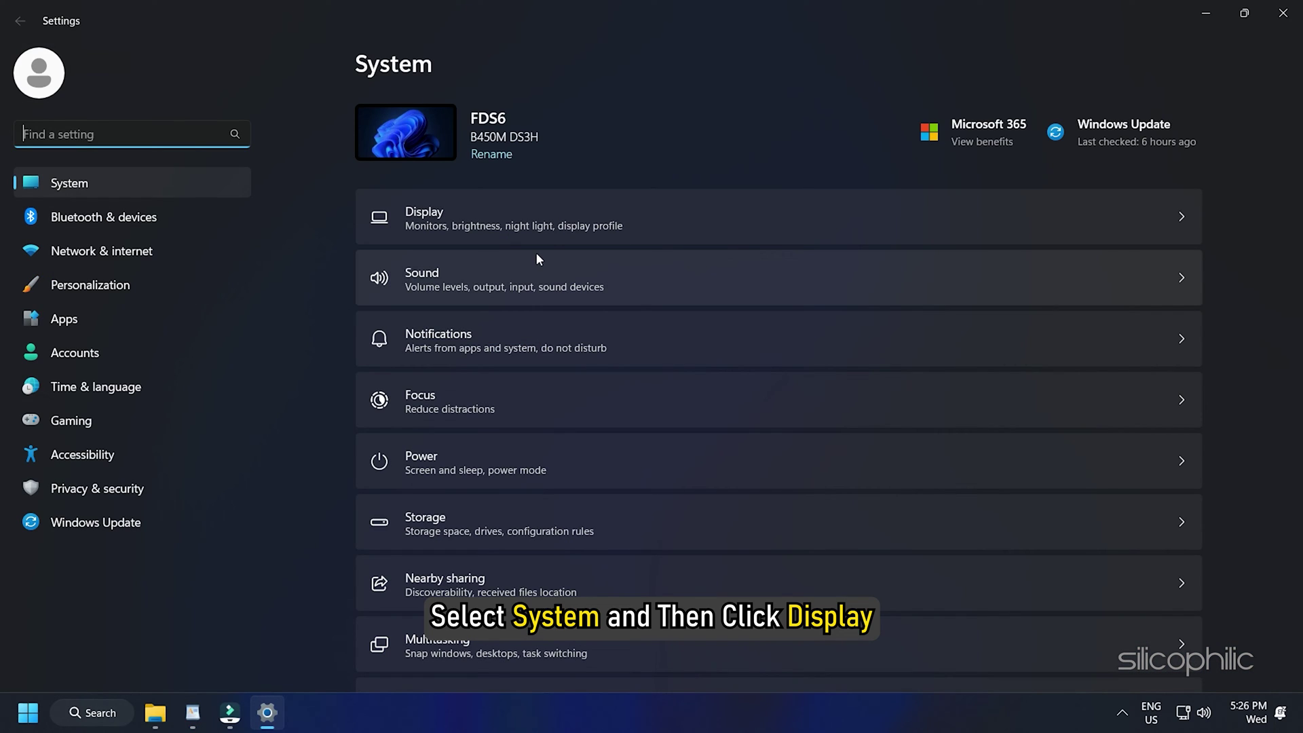
click(555, 233)
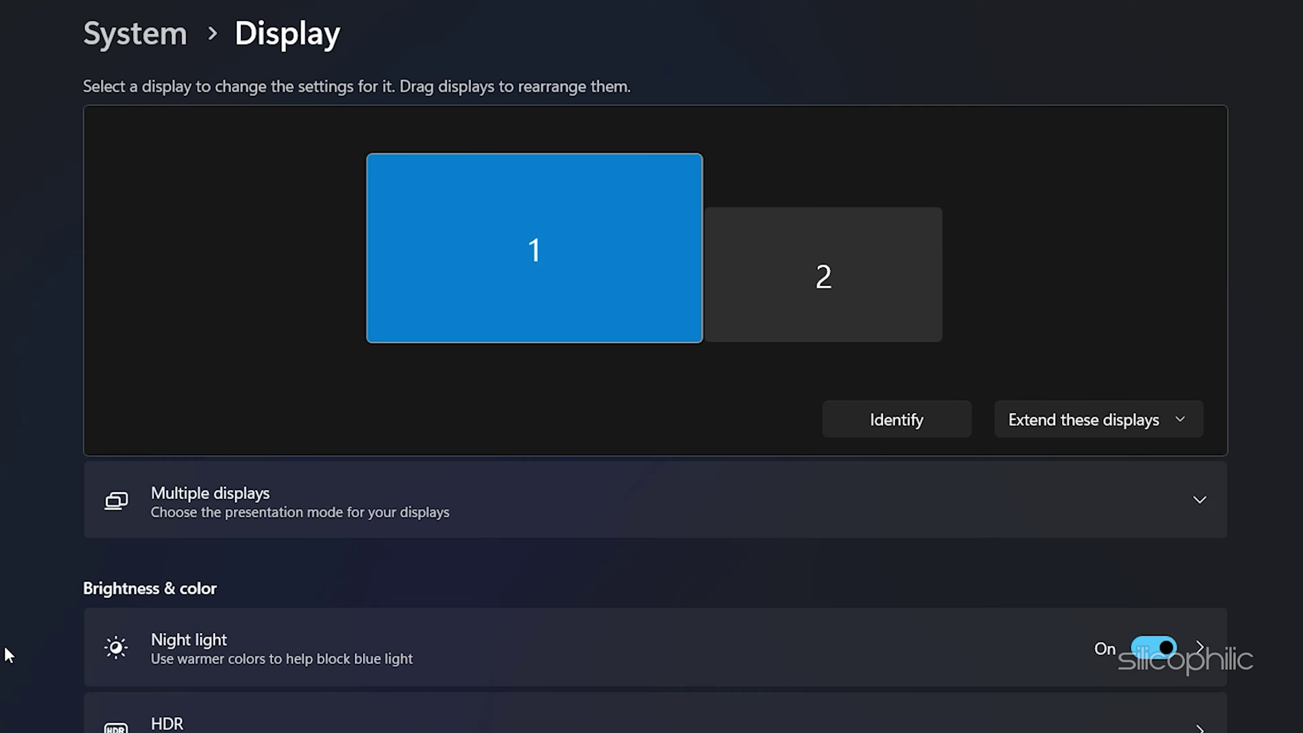
scroll(395, 590, down, 3)
scroll(397, 567, down, 1)
scroll(397, 529, down, 4)
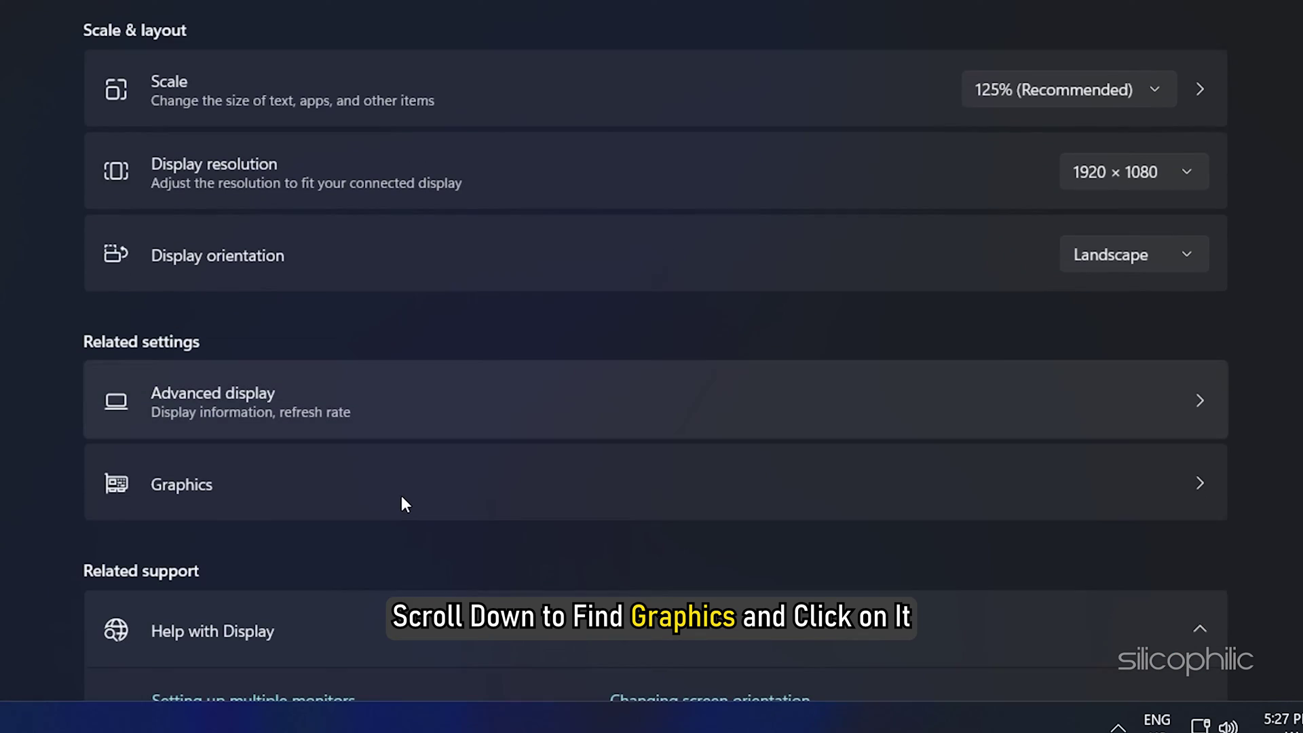
click(396, 476)
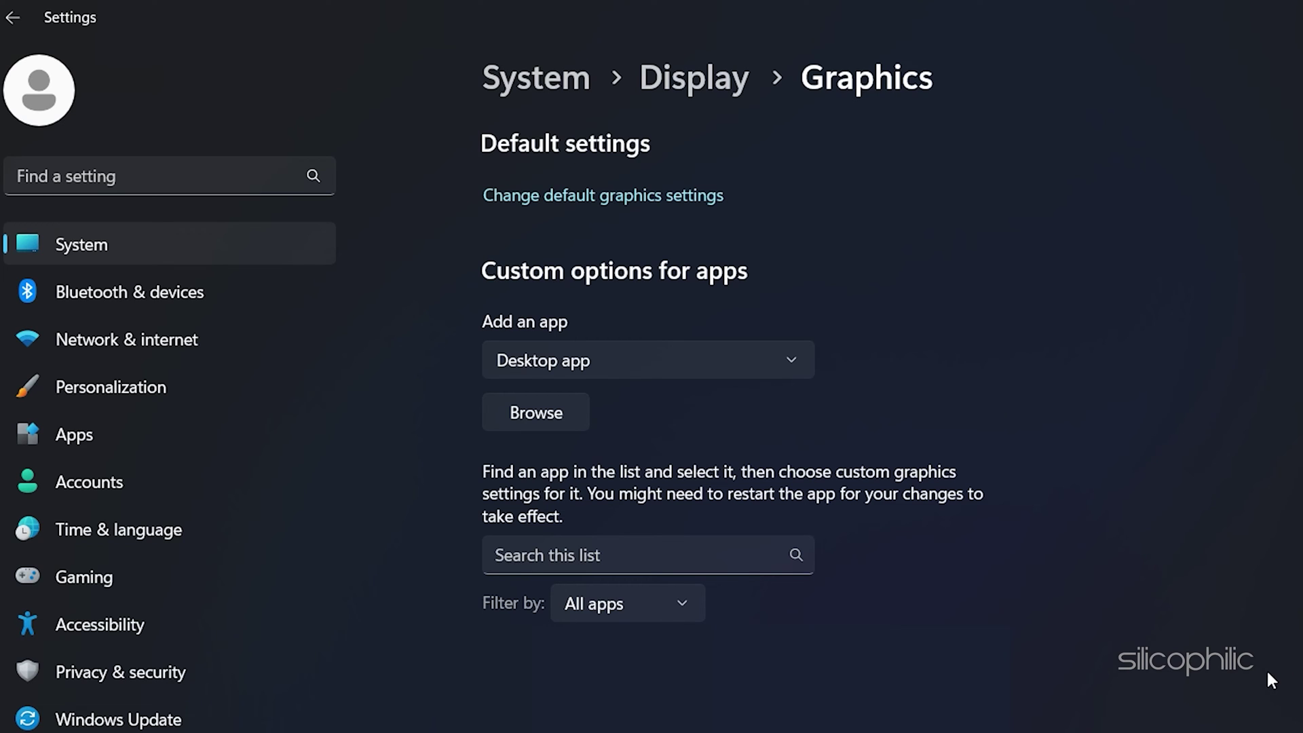
Step: Add cod.exe from the Warzone folder and set its graphics preference to High performance
click(578, 422)
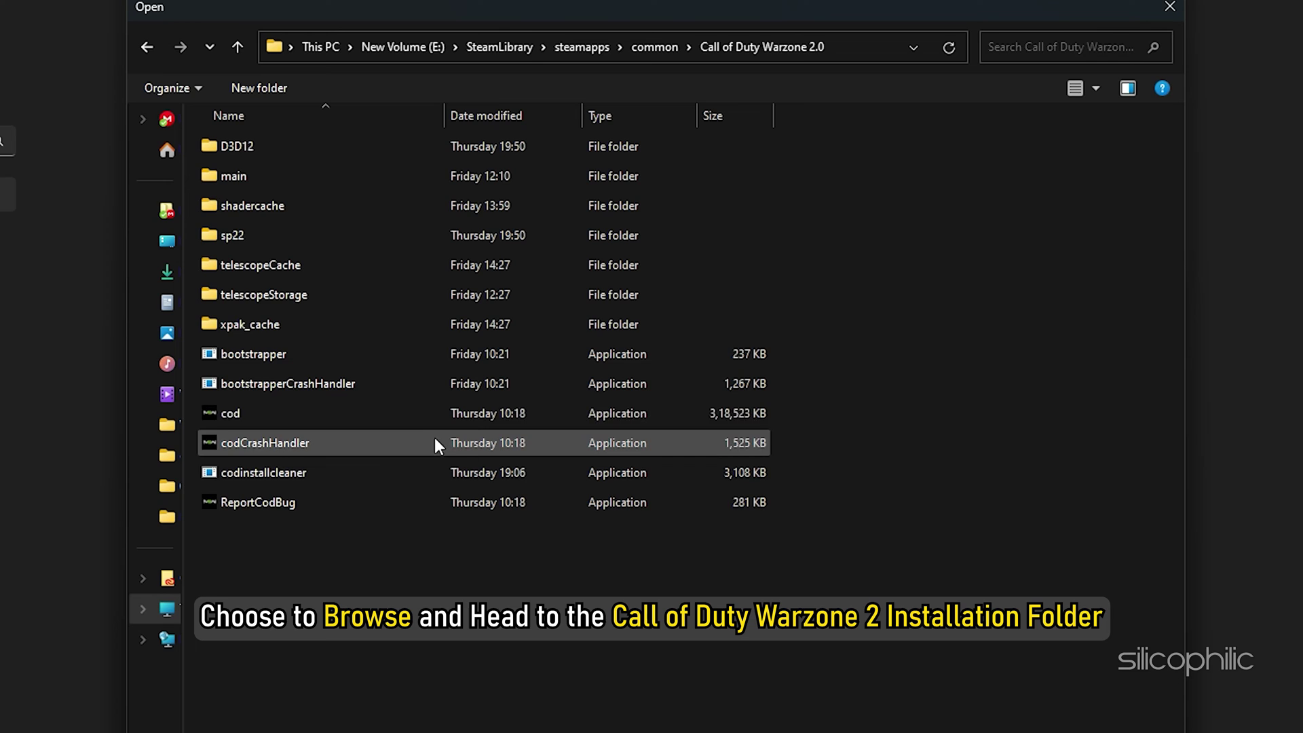
click(247, 410)
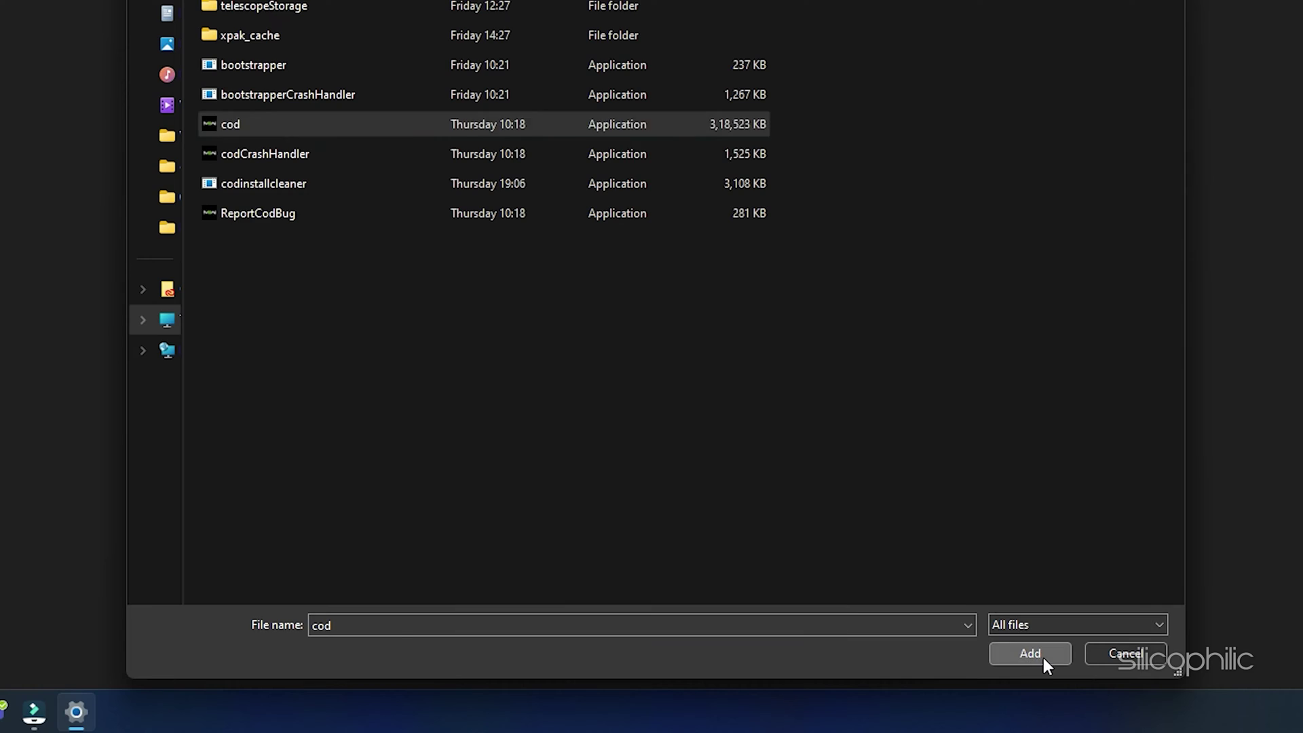
click(1044, 658)
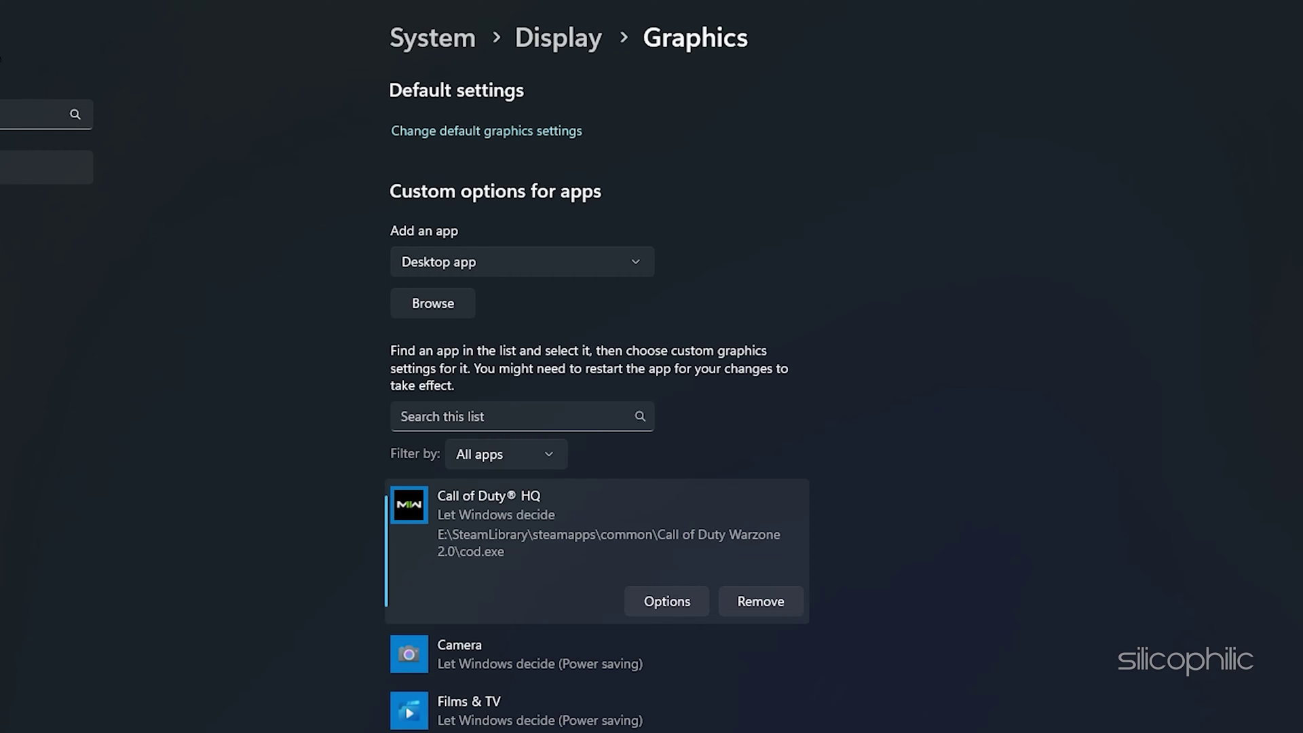
click(674, 607)
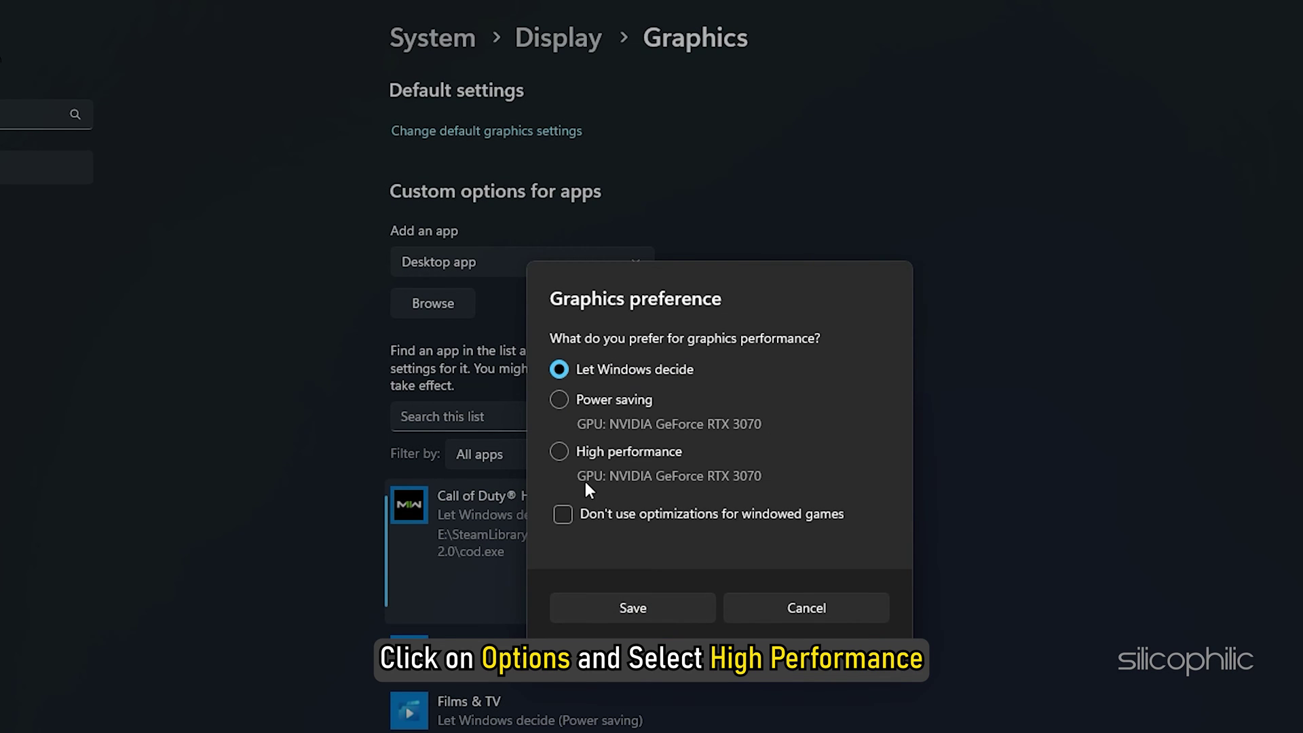
click(570, 453)
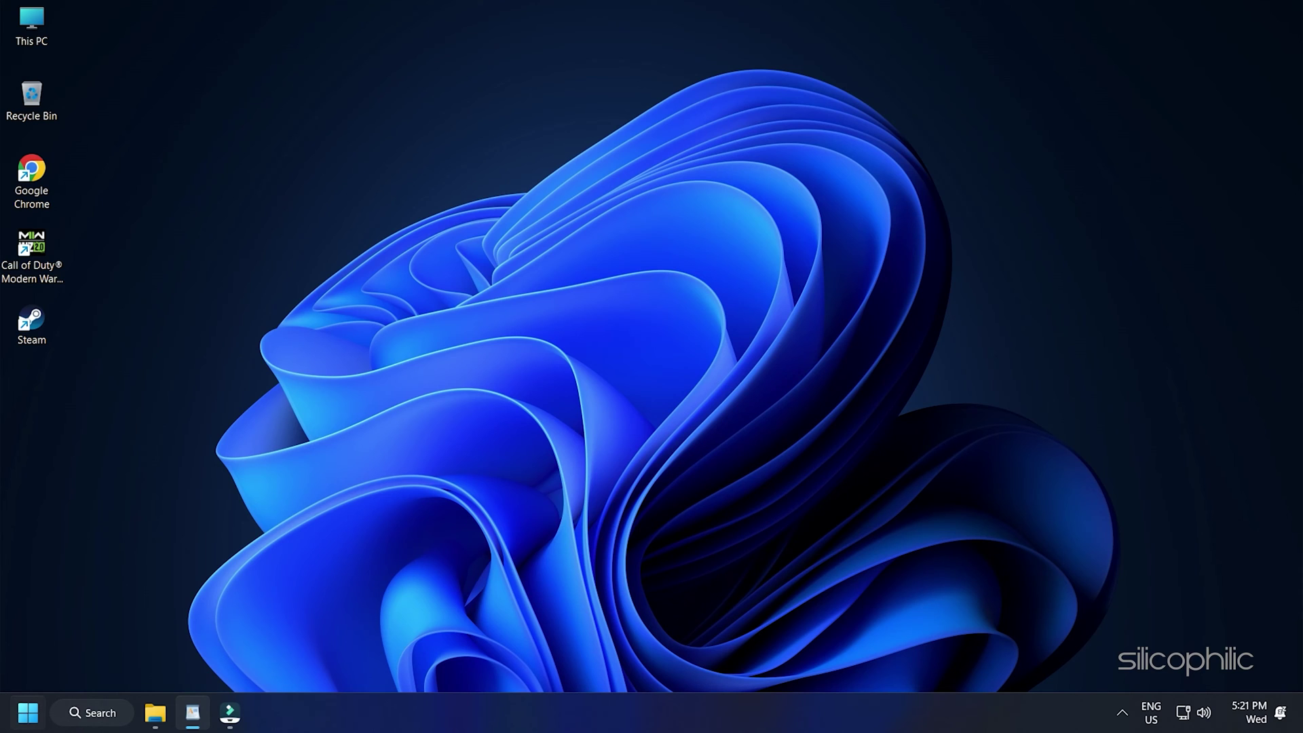
Step: Launch Control Panel via search and switch View by to Large icons
click(81, 718)
text(control Panel)
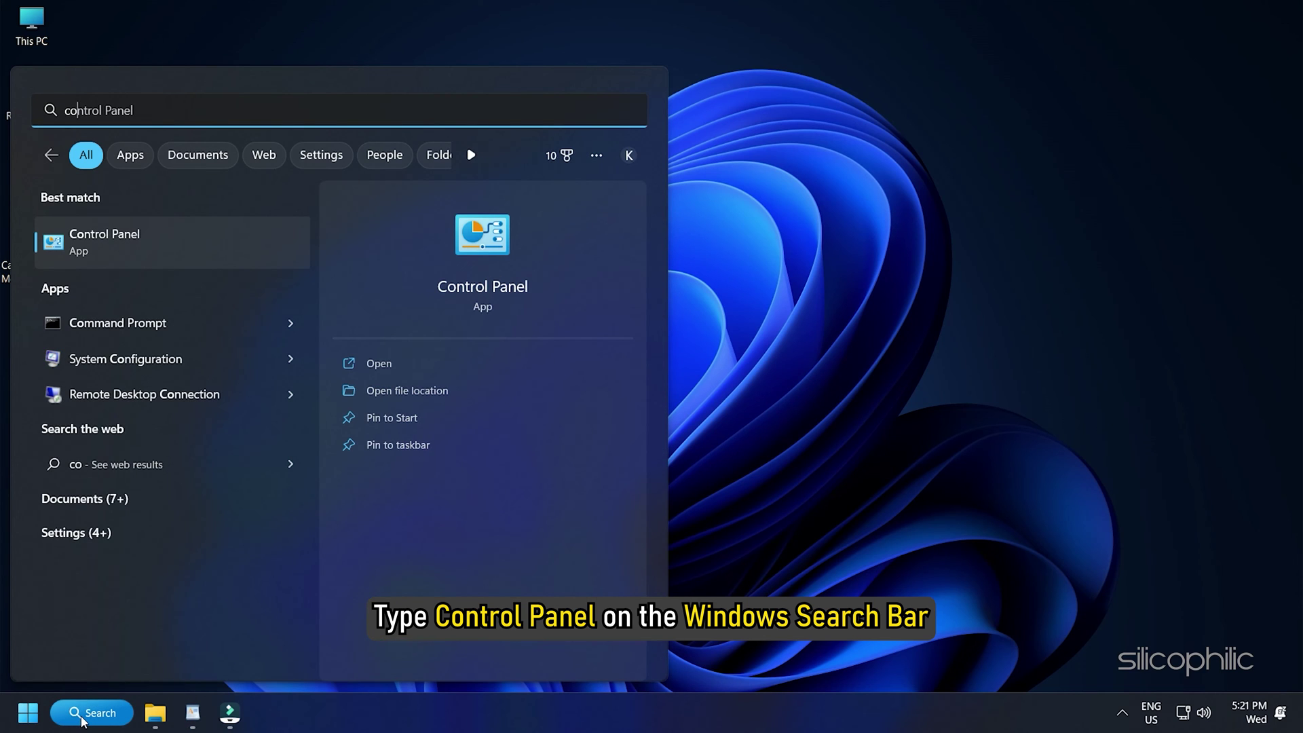
key(Tab)
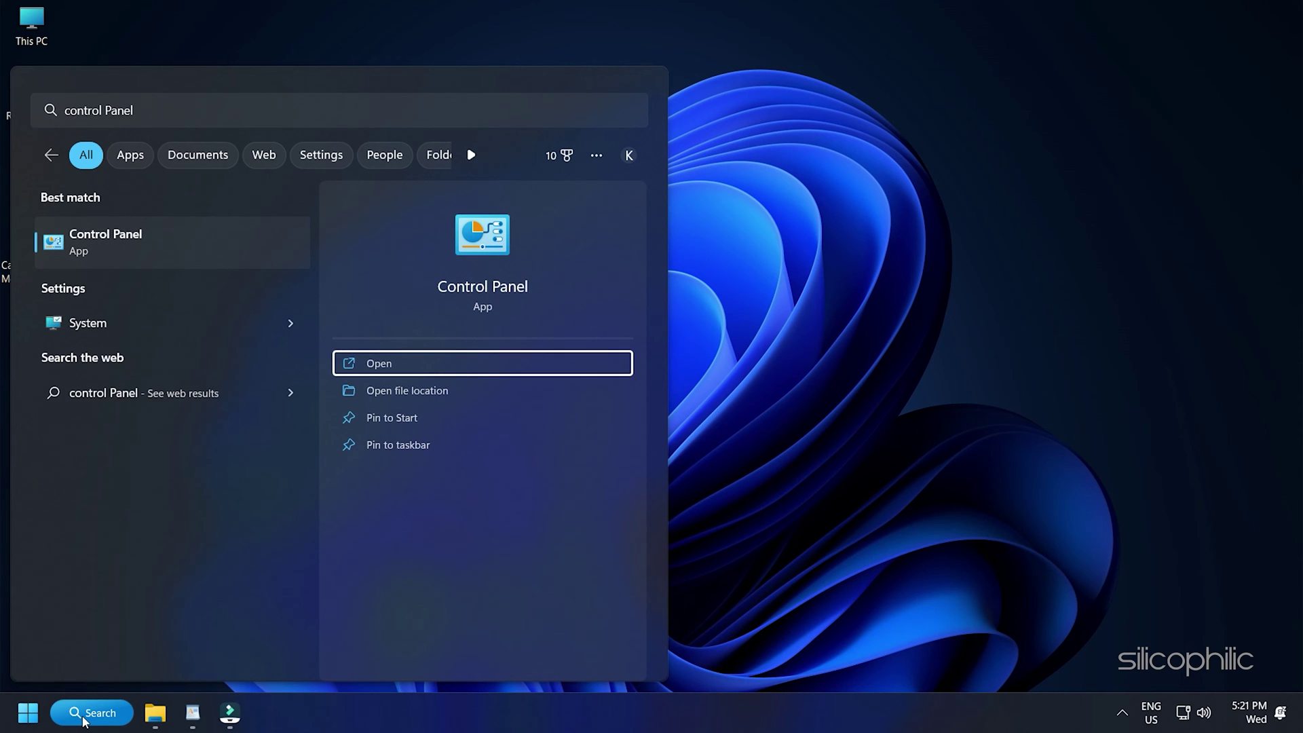
click(201, 245)
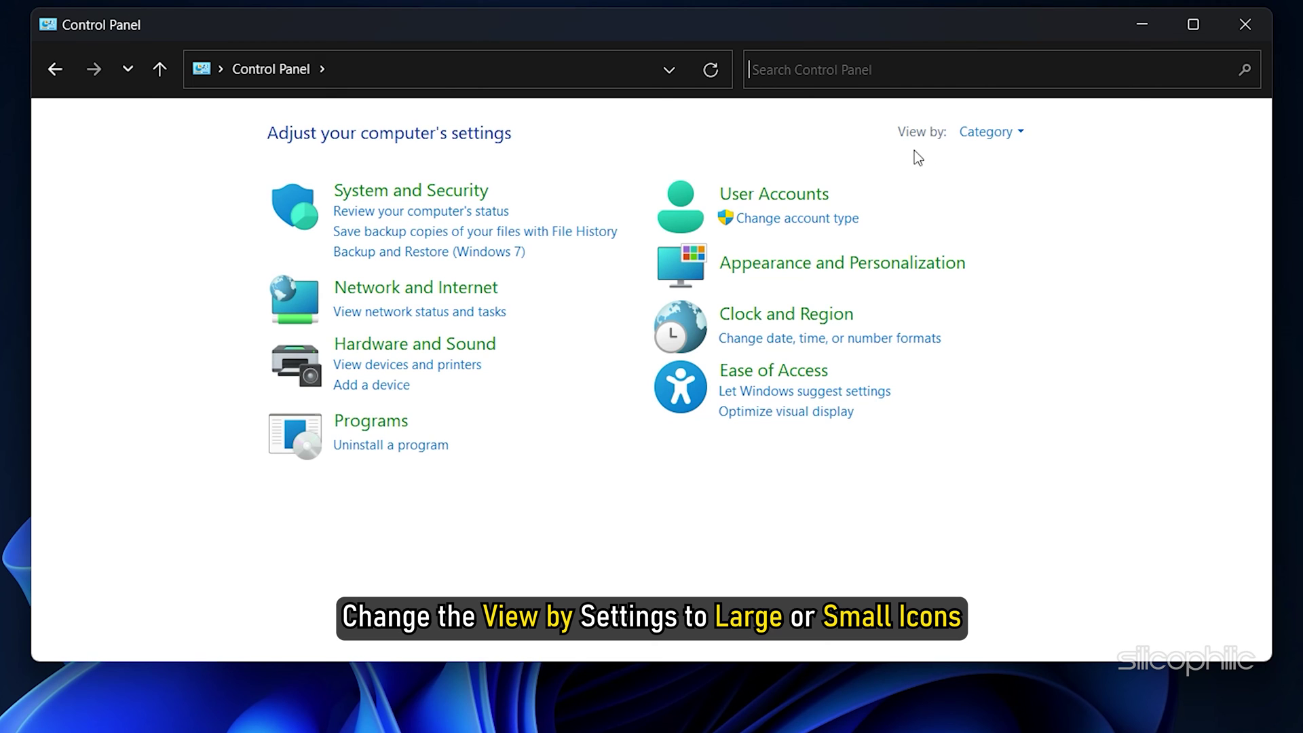
click(983, 132)
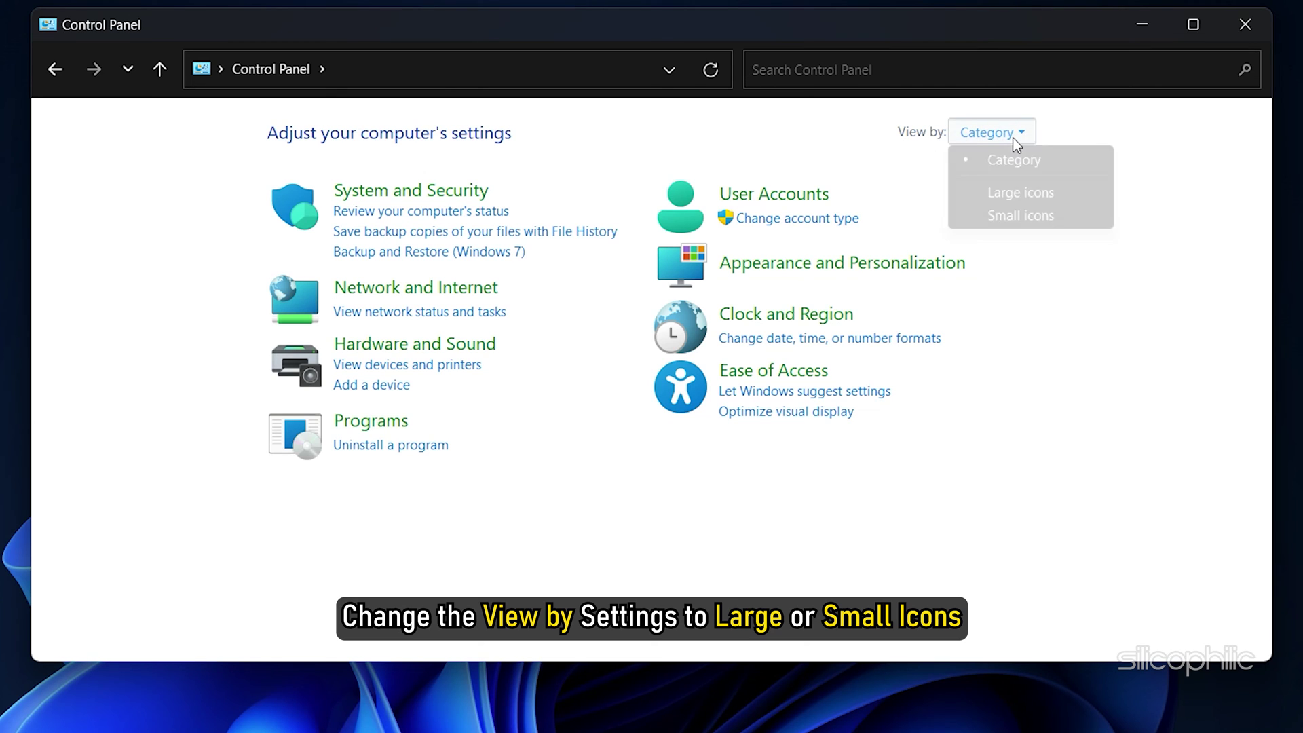
click(1042, 195)
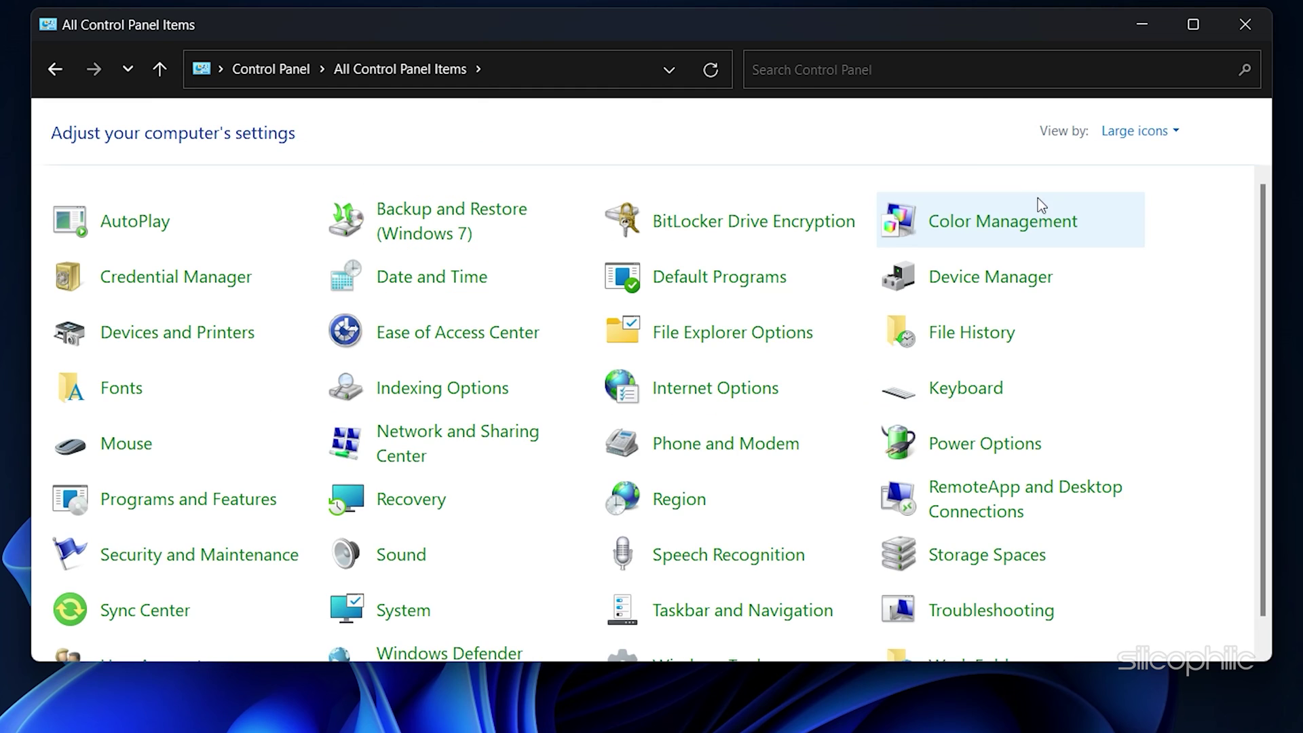
scroll(998, 271, down, 1)
scroll(1025, 298, up, 1)
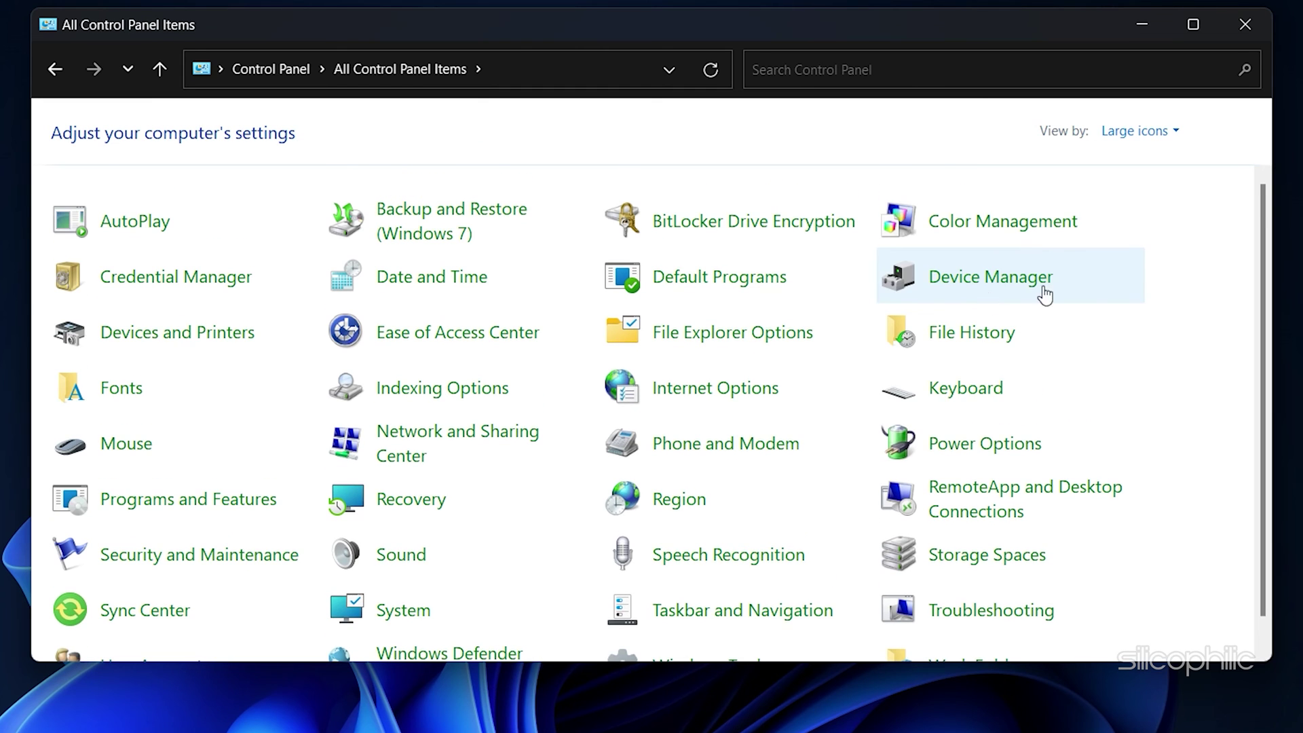
Step: In Power Options, select the High performance plan and close the window
click(977, 446)
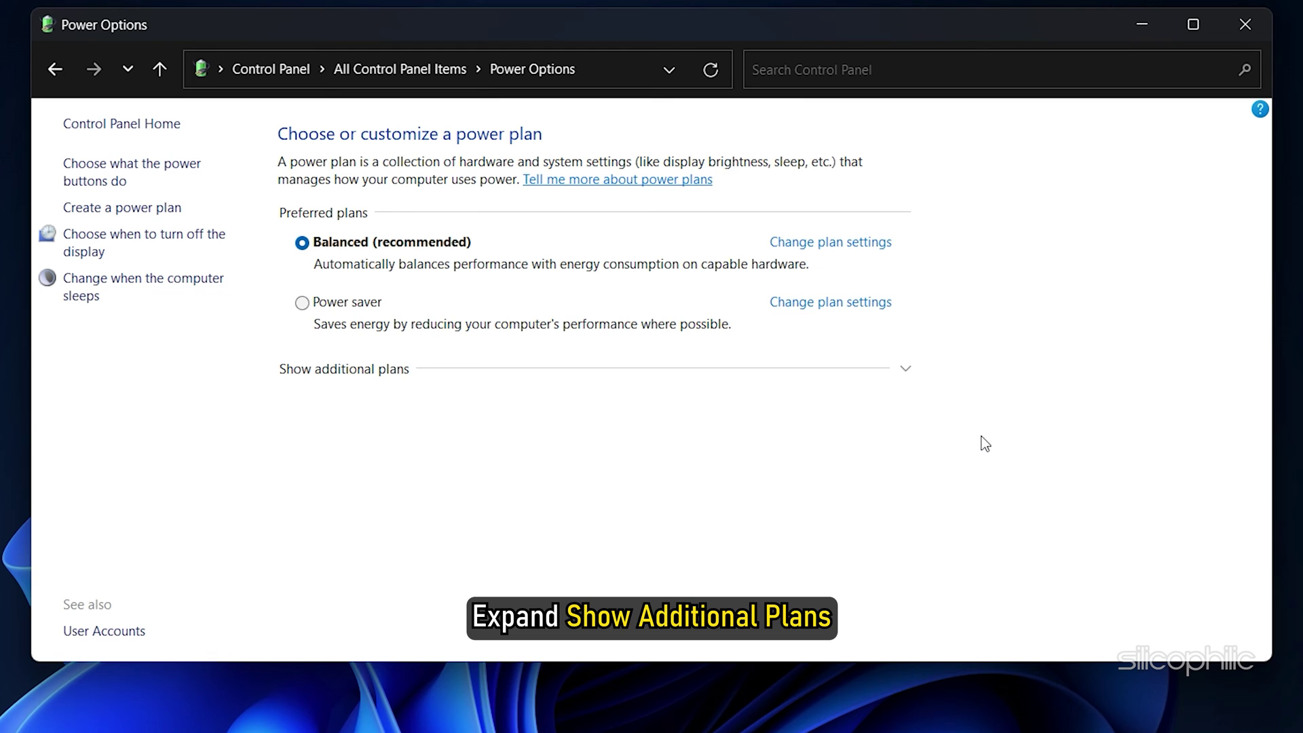
click(906, 369)
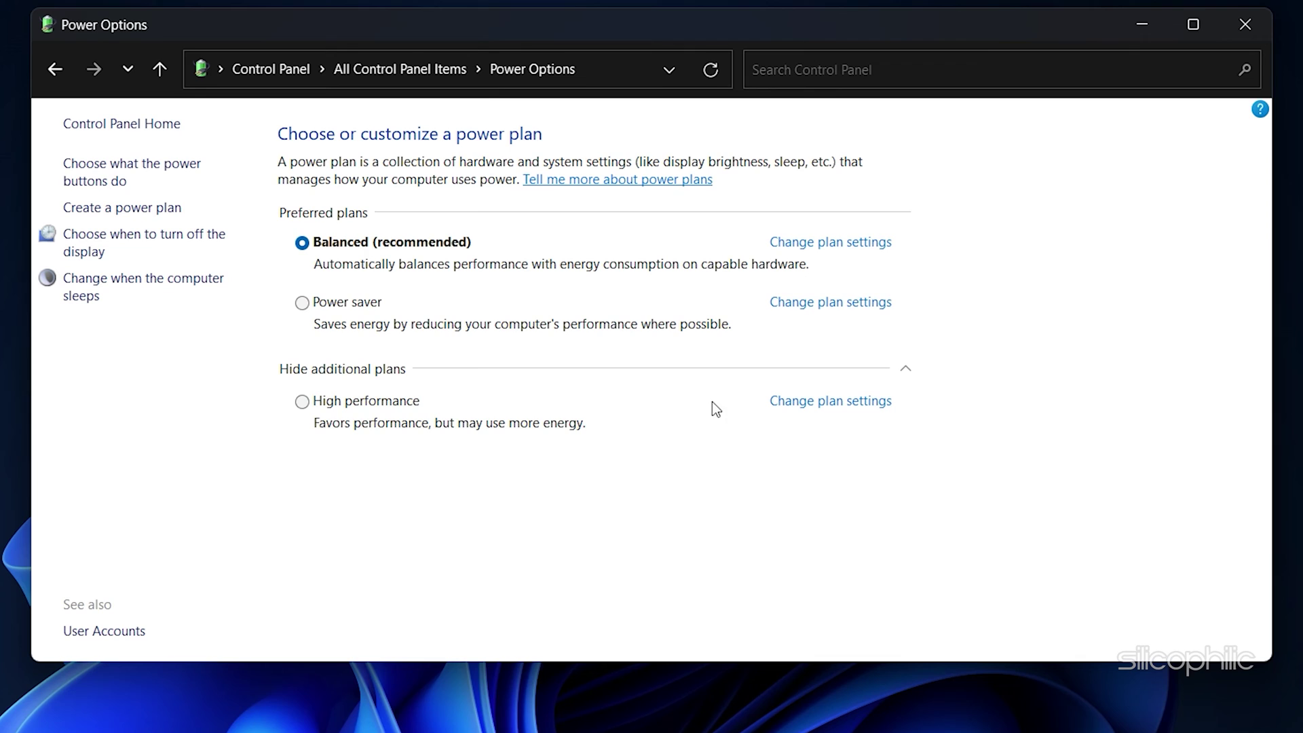
click(302, 405)
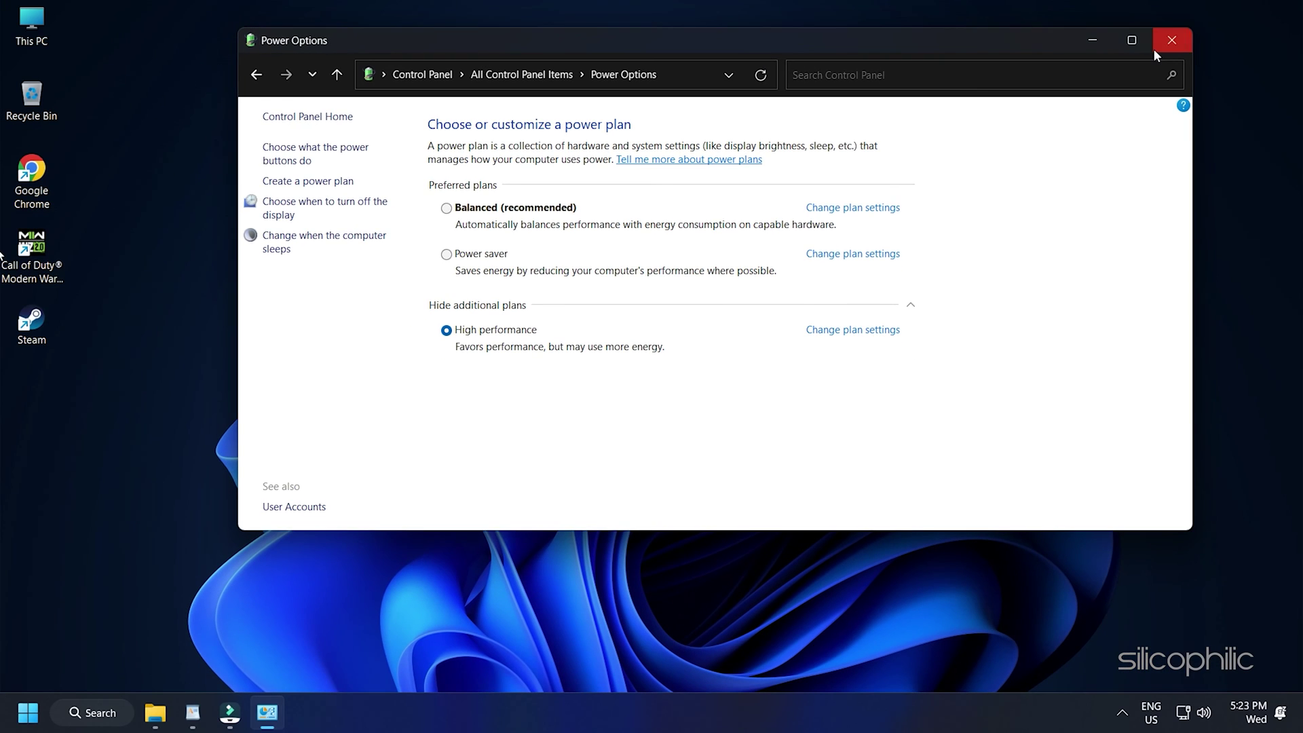
click(1153, 48)
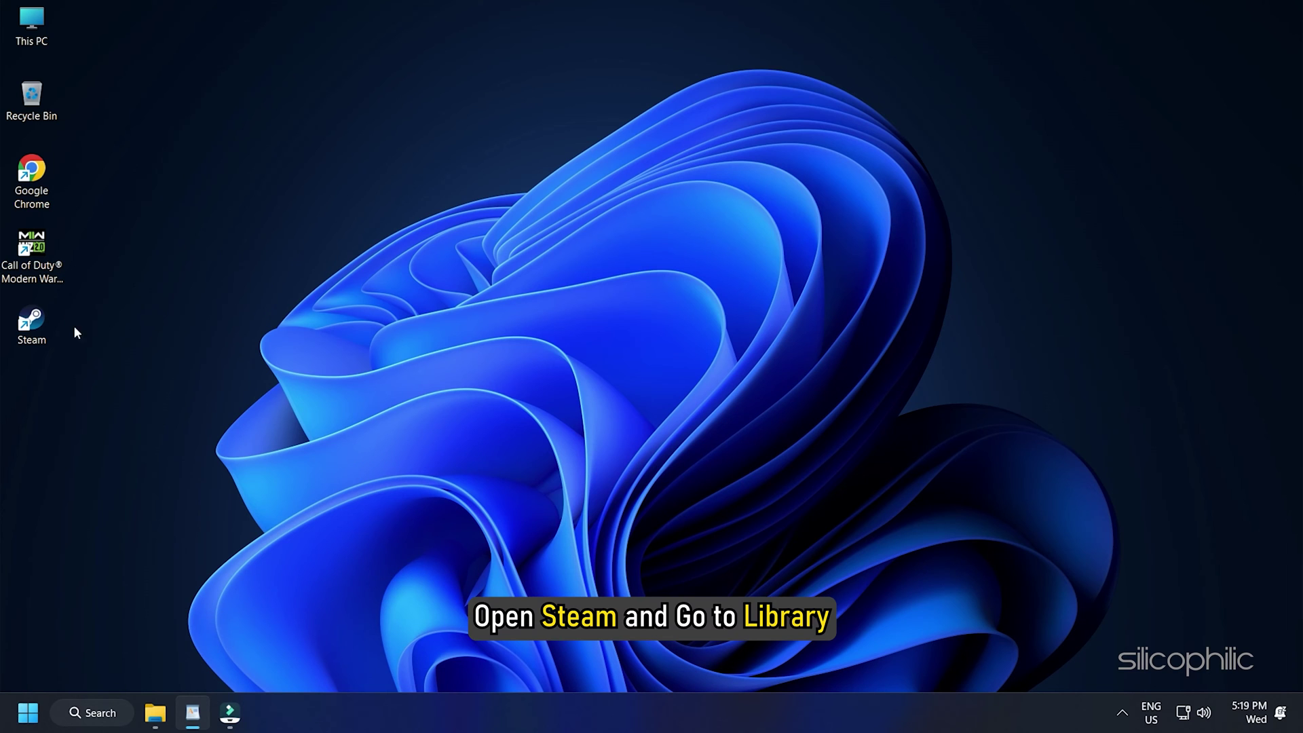
Step: Uncheck 'Enable the Steam Overlay while in-game' in Call of Duty's Steam properties
double_click(43, 331)
mouse_move(180, 45)
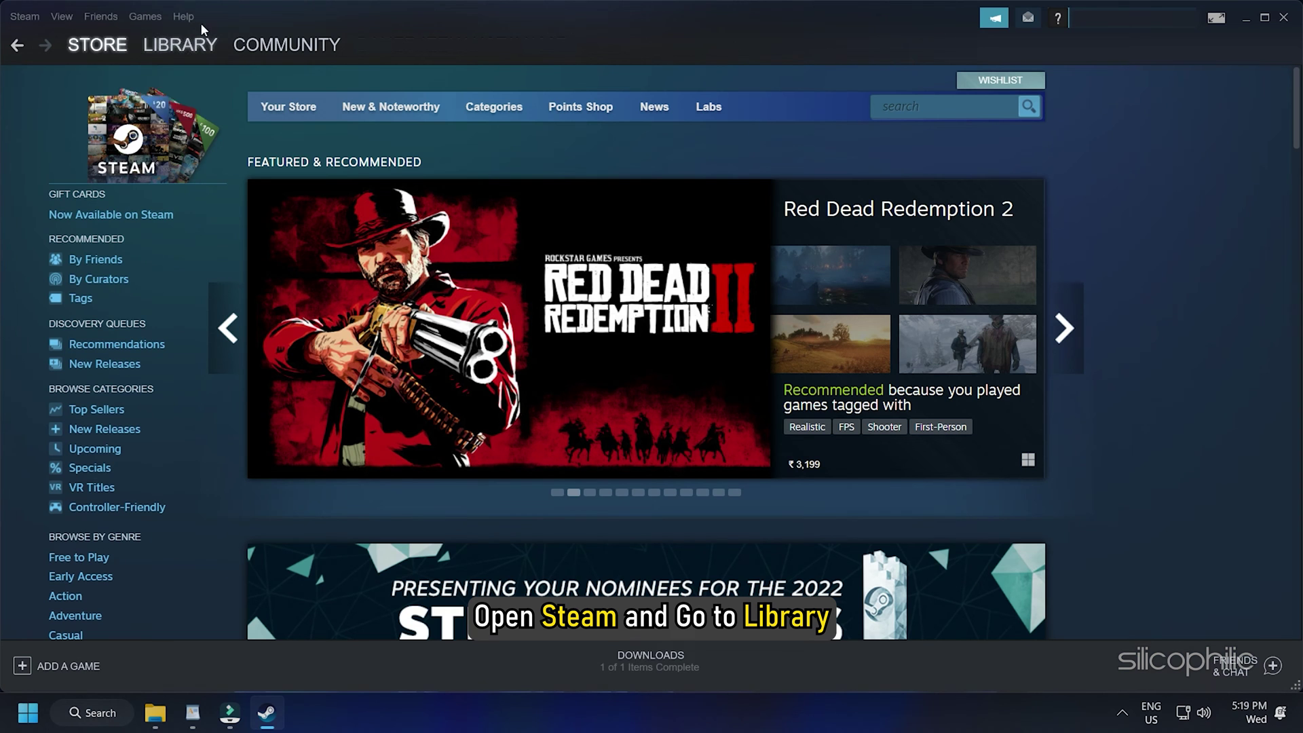
click(186, 51)
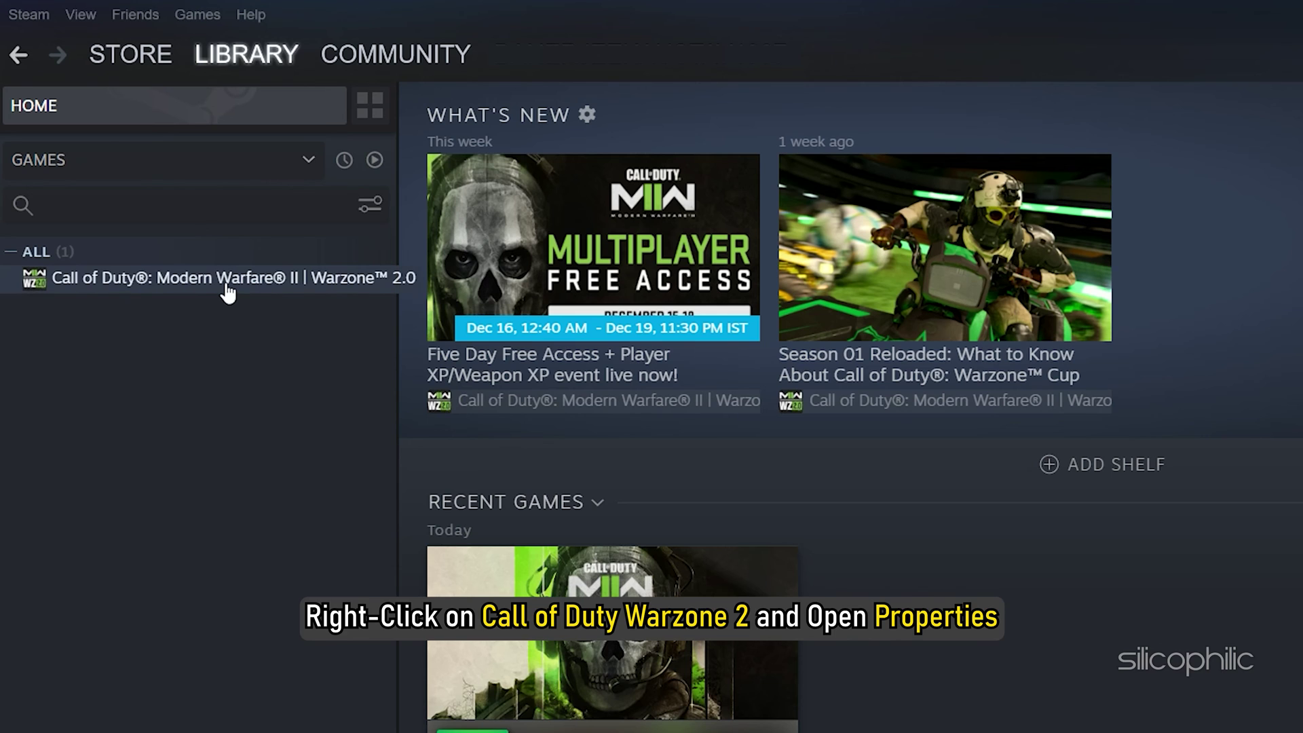
right_click(227, 283)
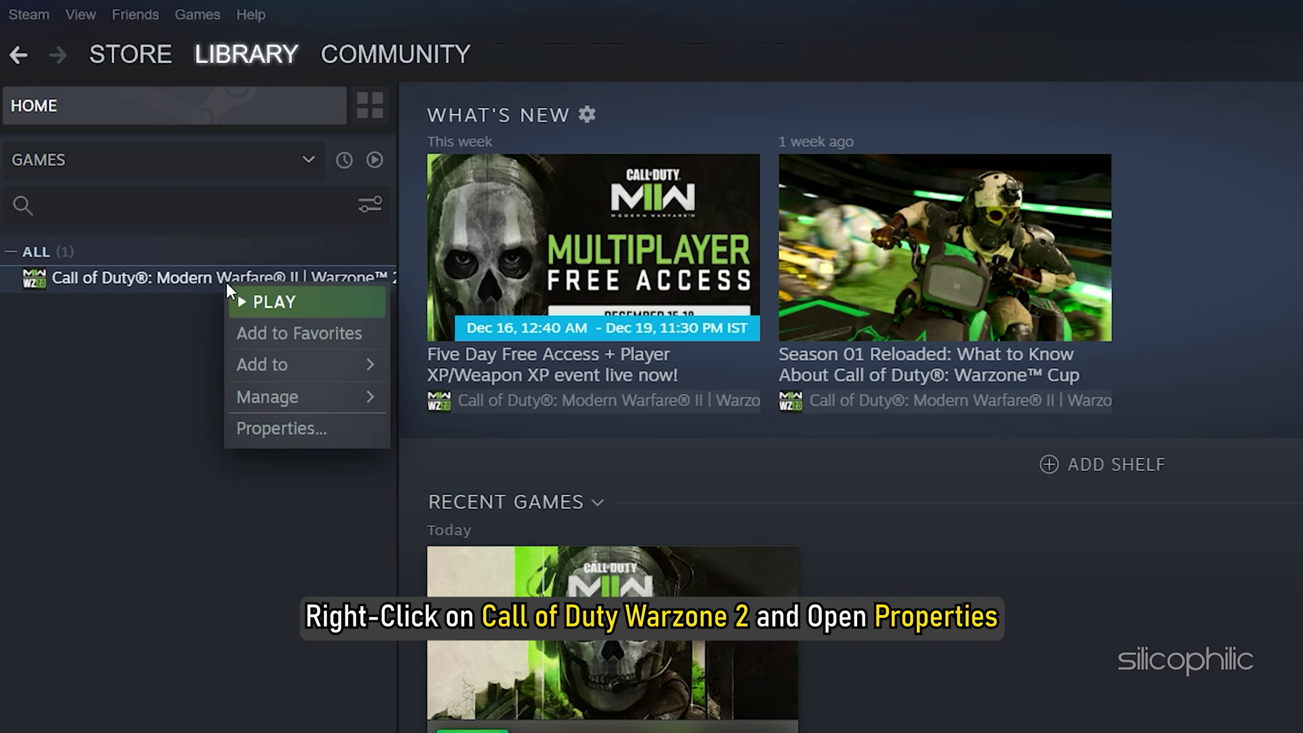
click(343, 433)
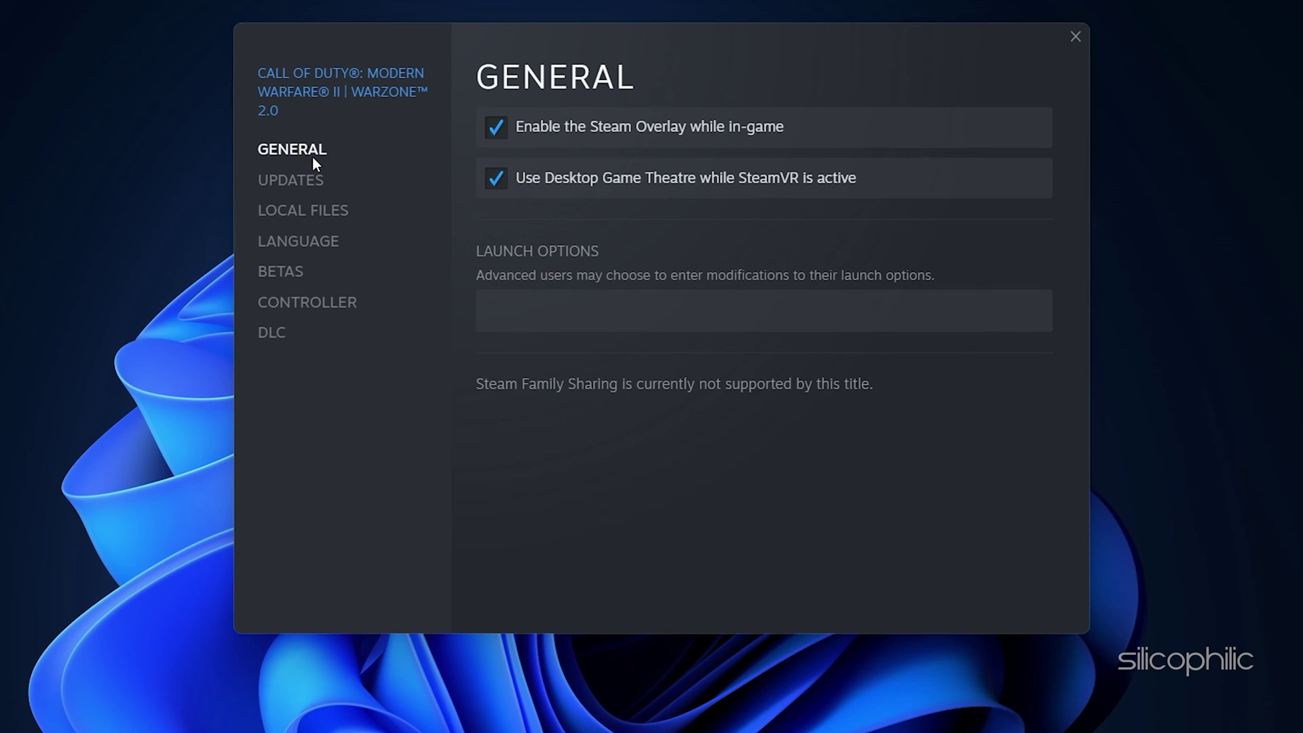
click(496, 129)
click(1075, 36)
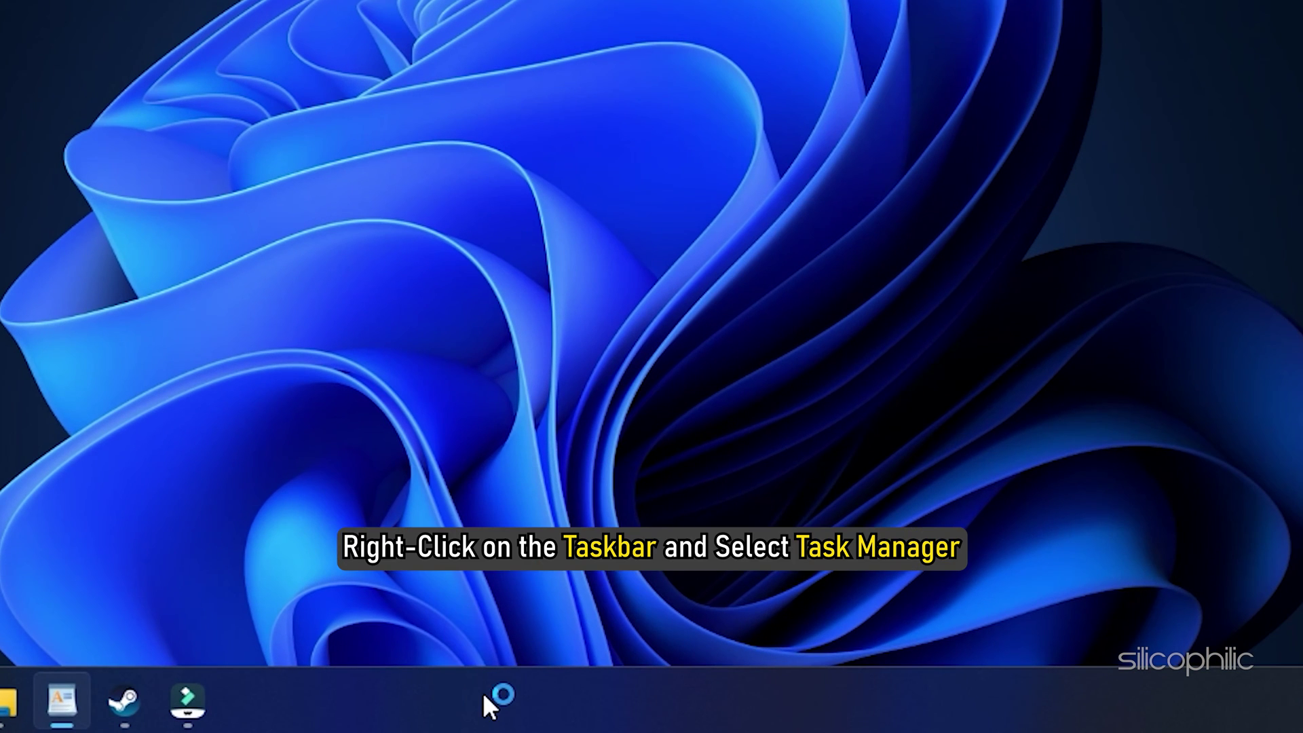
Step: Open Task Manager's Details list and set cod.exe to High priority
right_click(539, 710)
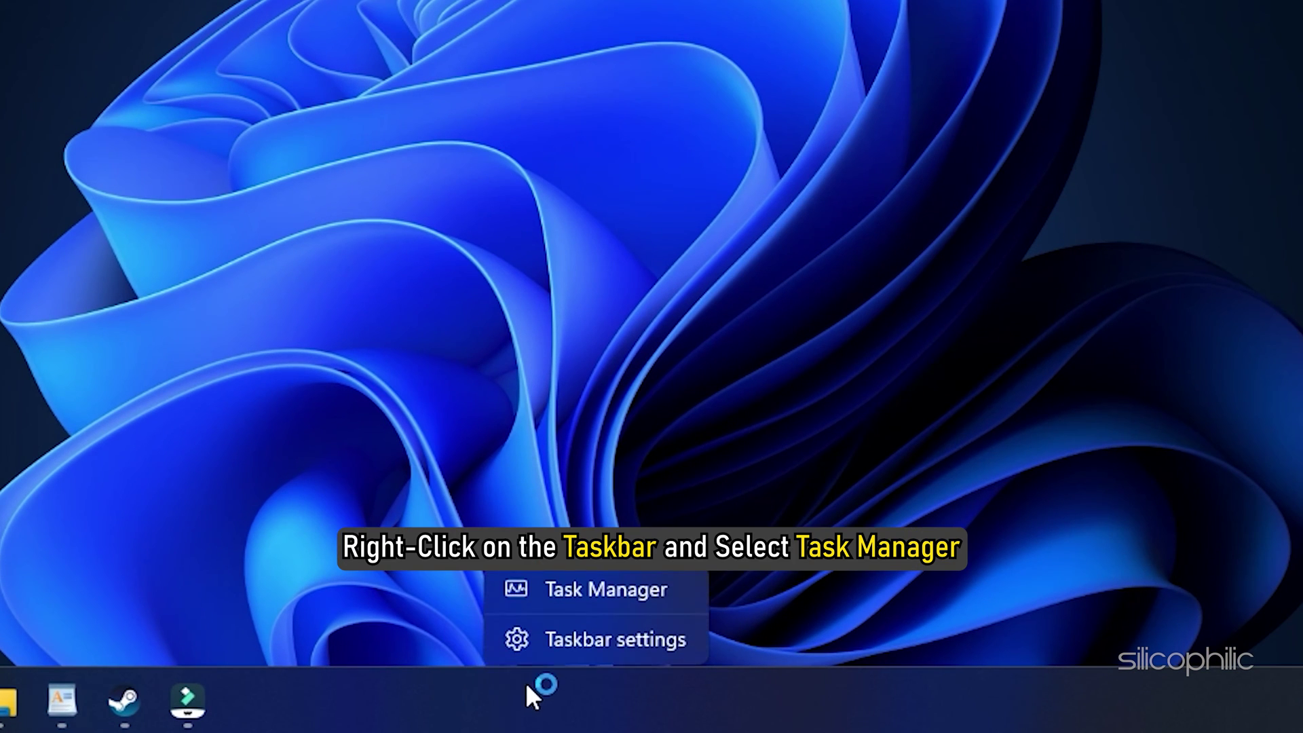
click(603, 603)
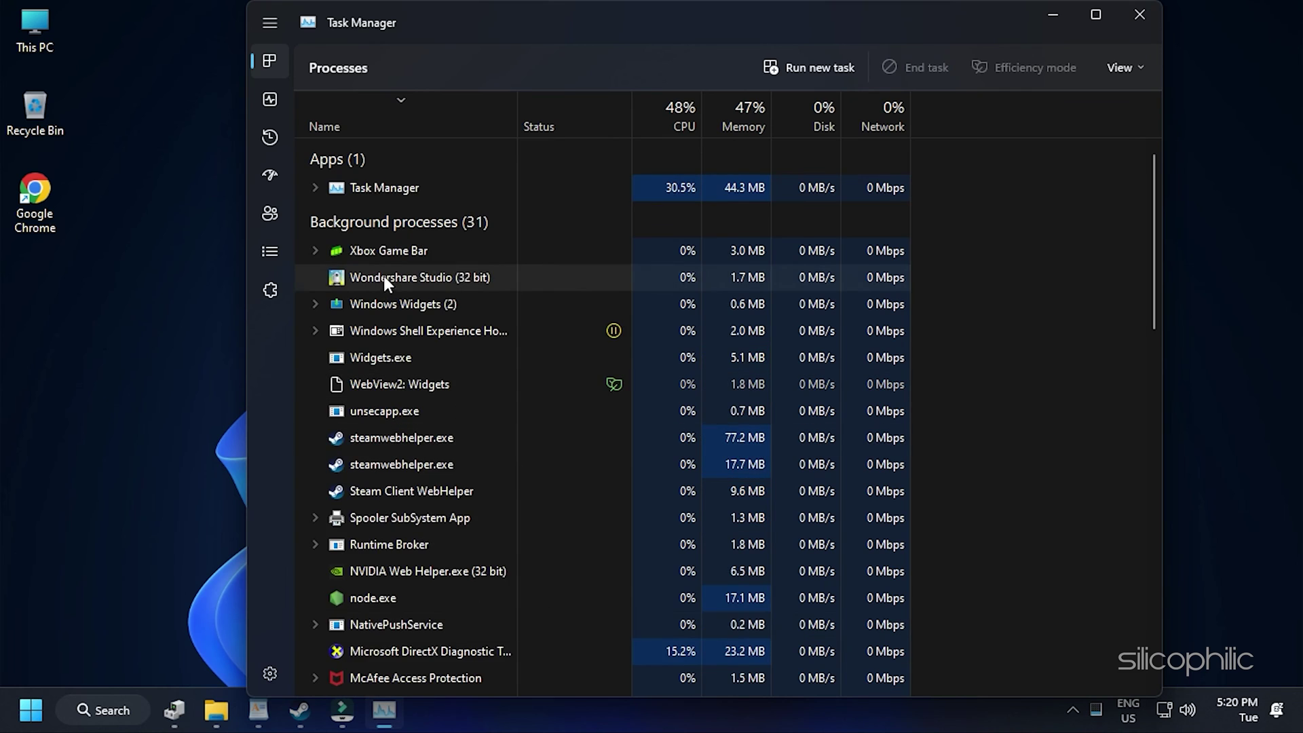
click(270, 252)
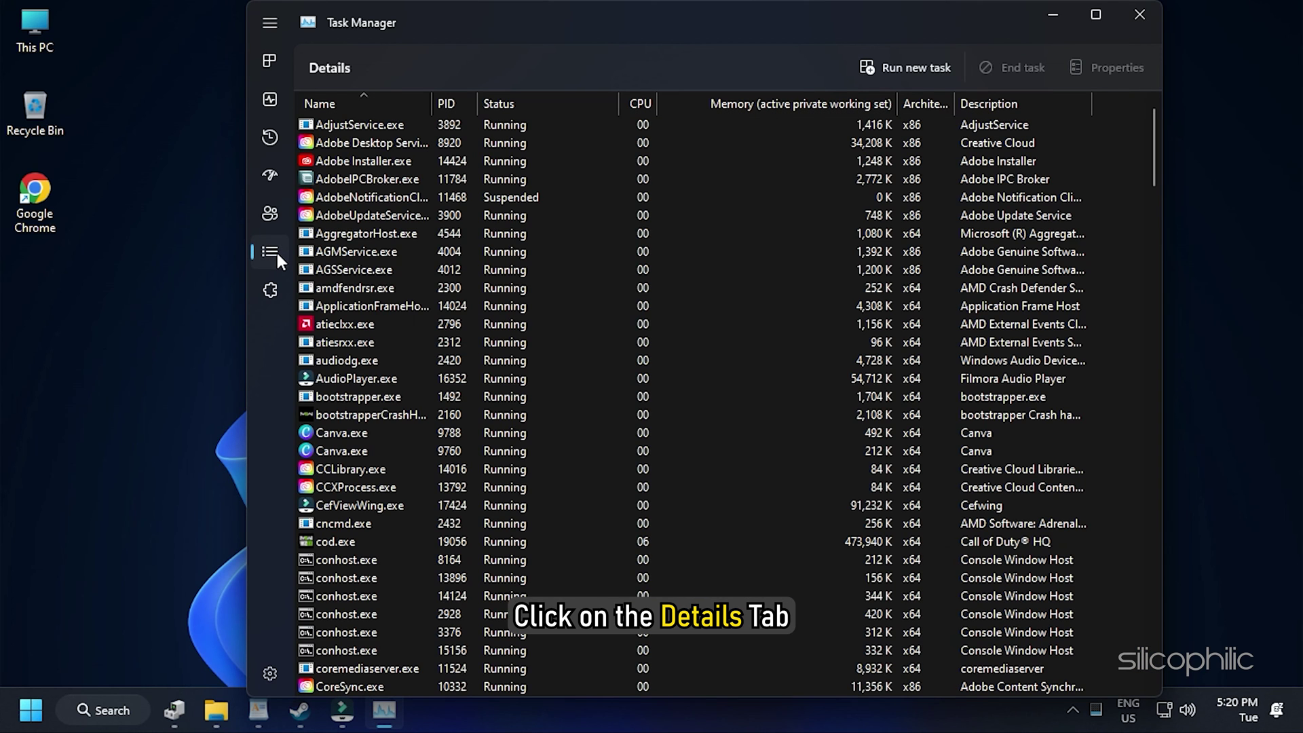
click(372, 536)
right_click(373, 539)
mouse_move(436, 342)
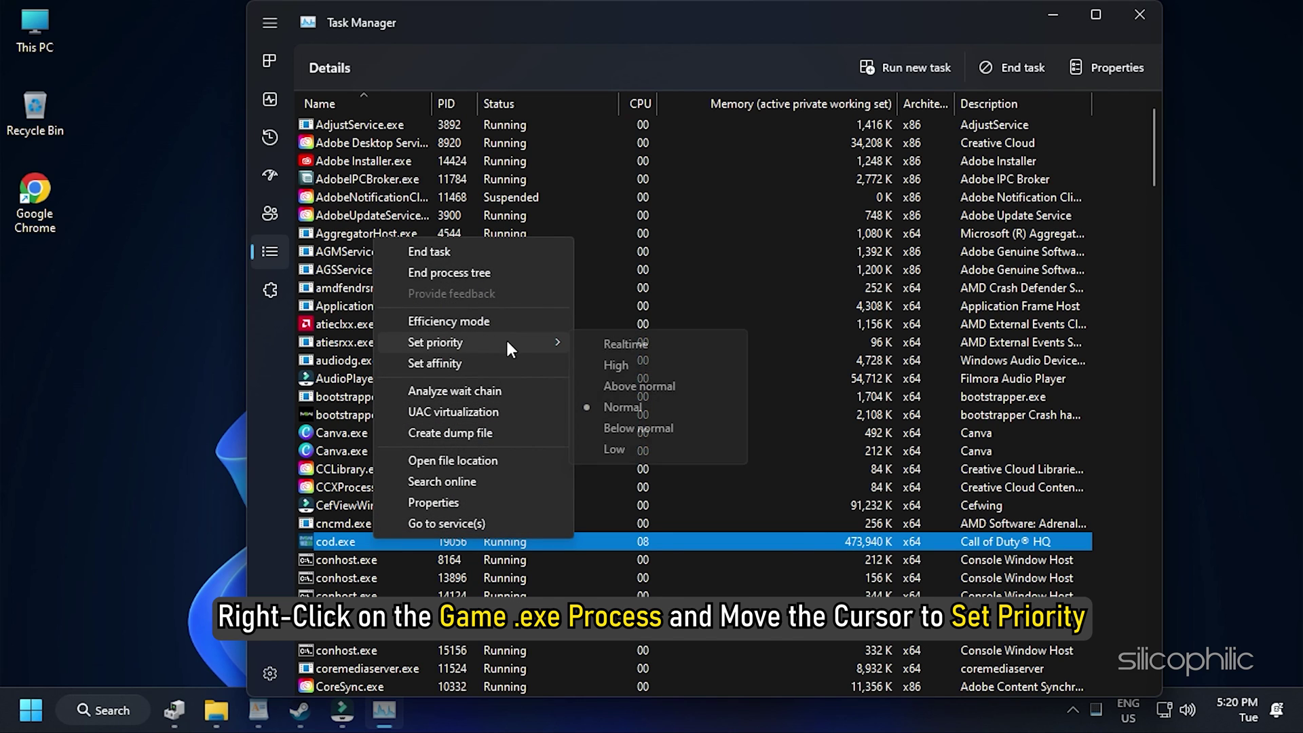
click(634, 367)
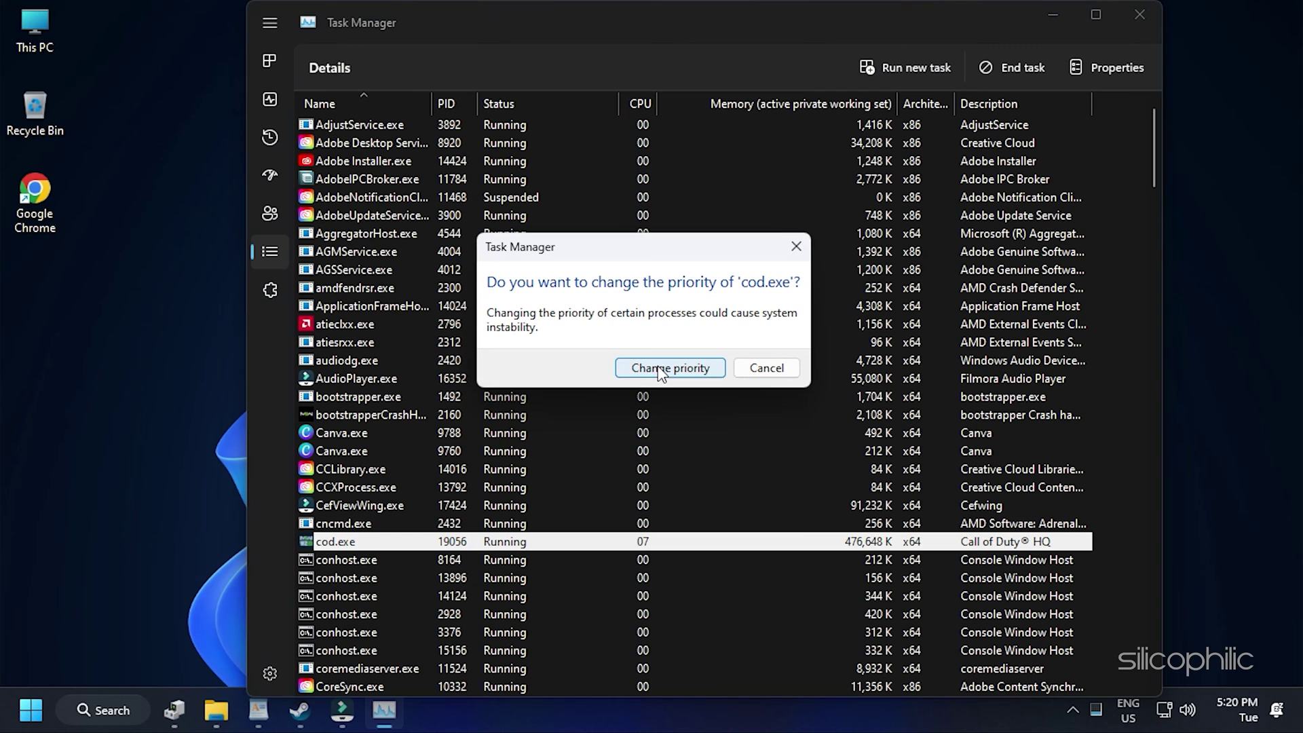
click(656, 367)
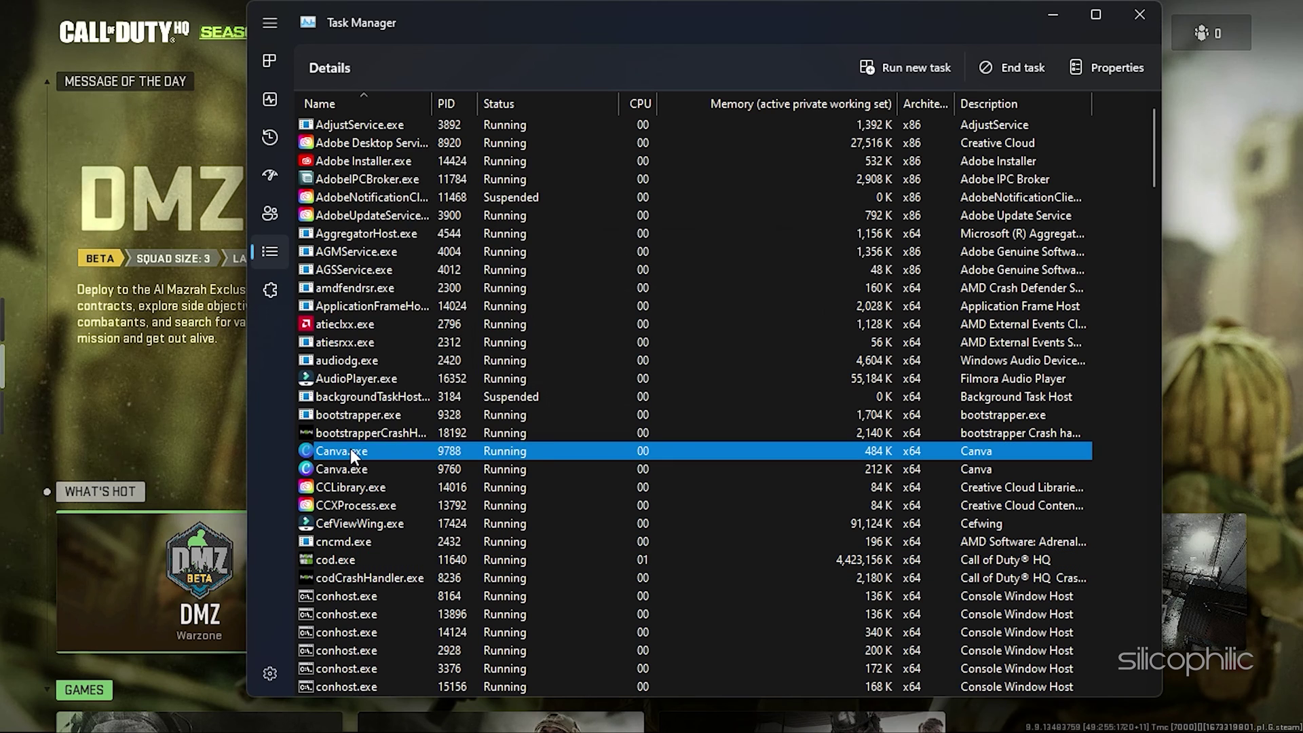
Step: Lower Canva.exe to Low priority, then bring up the actions for CefViewWing.exe
right_click(350, 450)
mouse_move(458, 251)
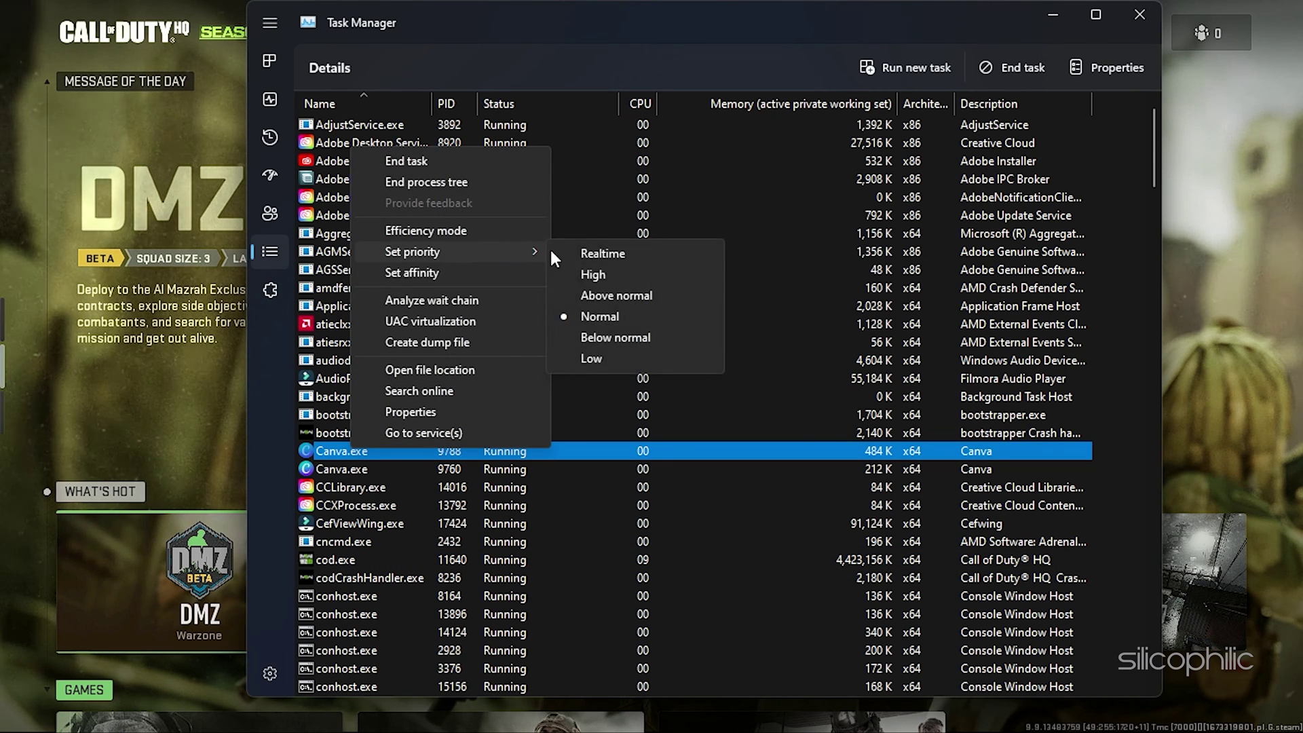
click(604, 361)
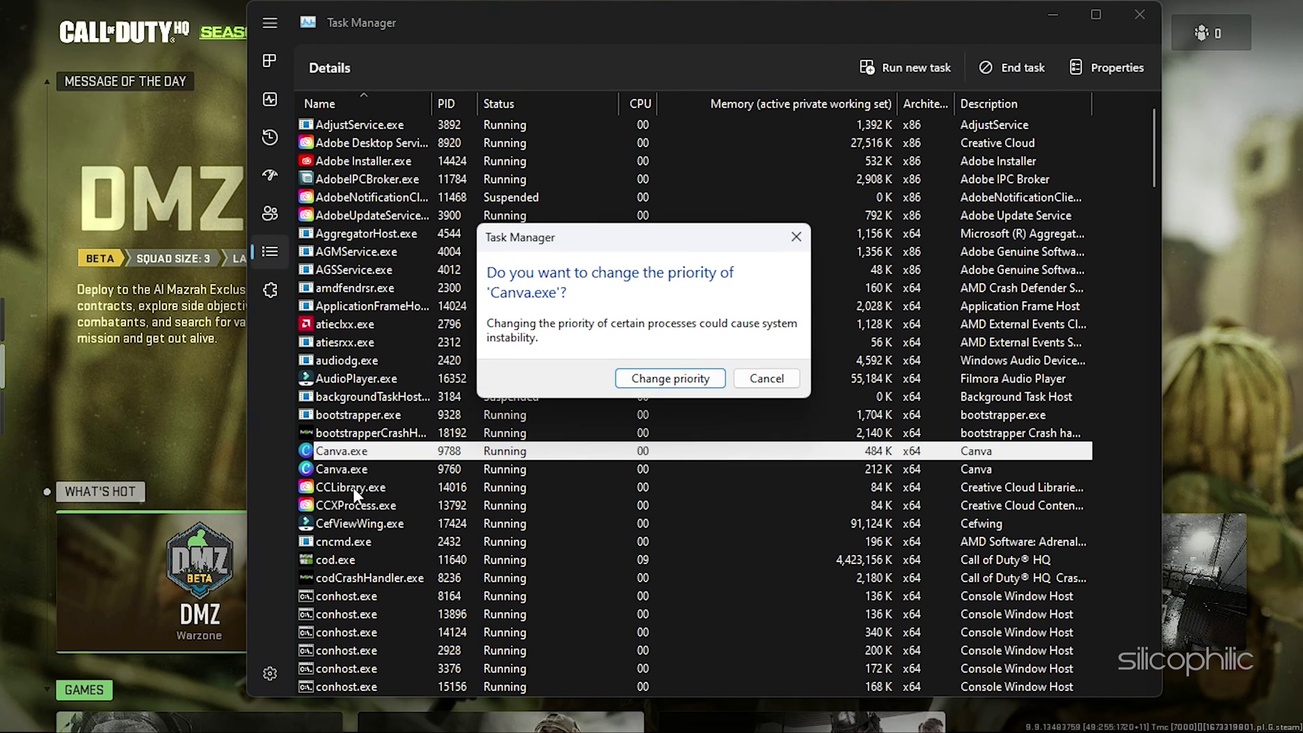
key(Return)
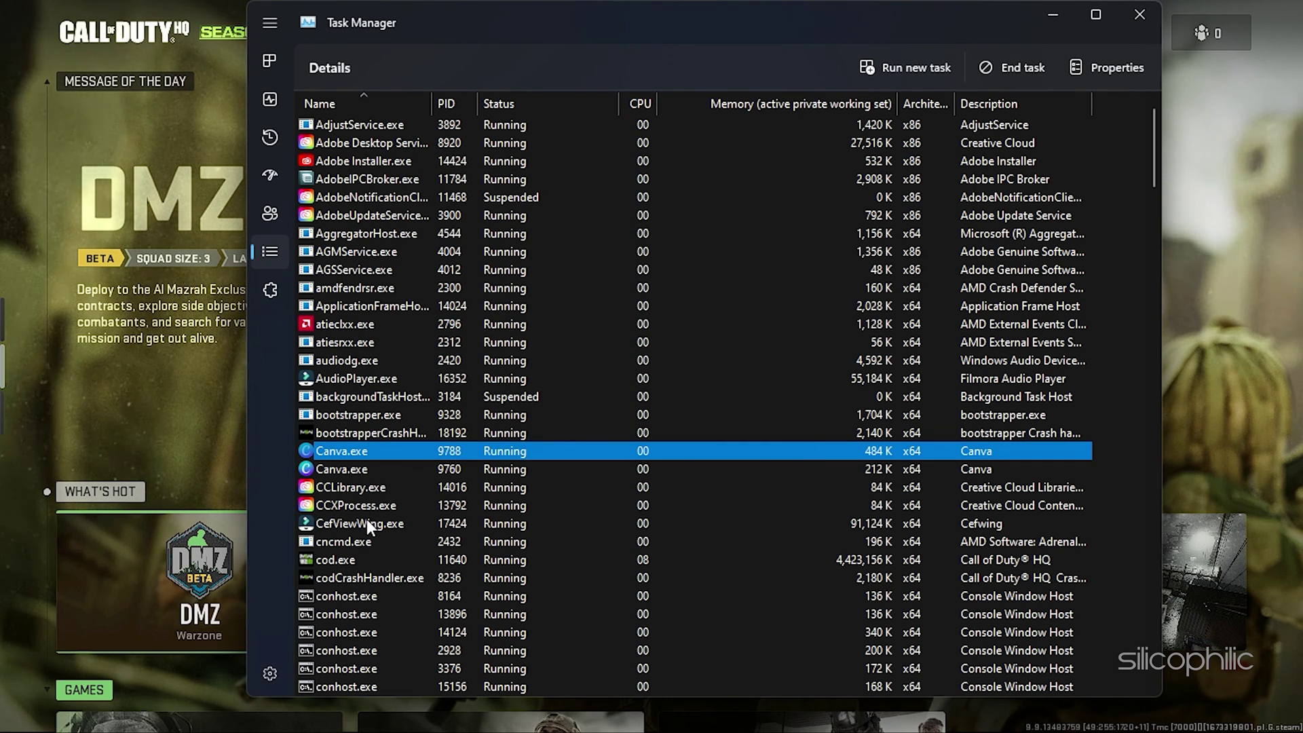
click(367, 519)
right_click(367, 519)
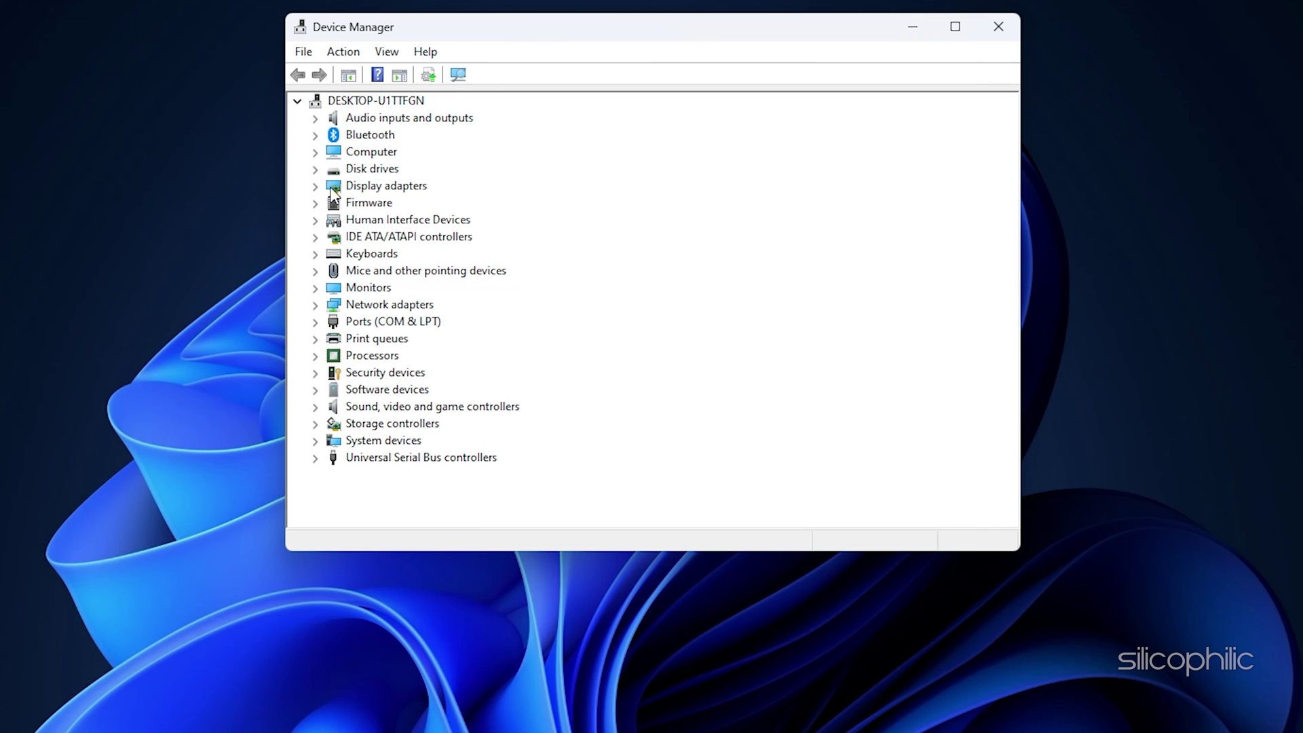
Step: Search automatically for a newer NVIDIA GeForce RTX 3070 driver, then close the wizard and Device Manager
click(327, 189)
click(316, 189)
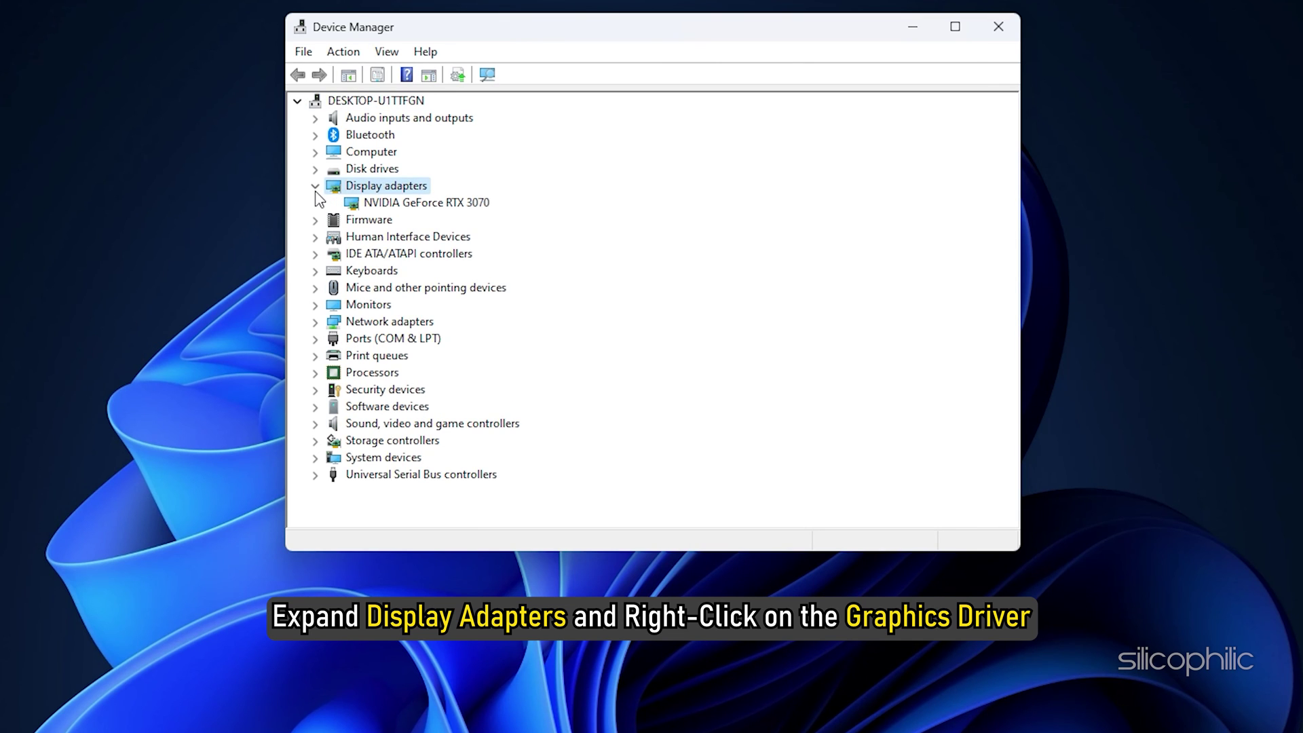
right_click(483, 208)
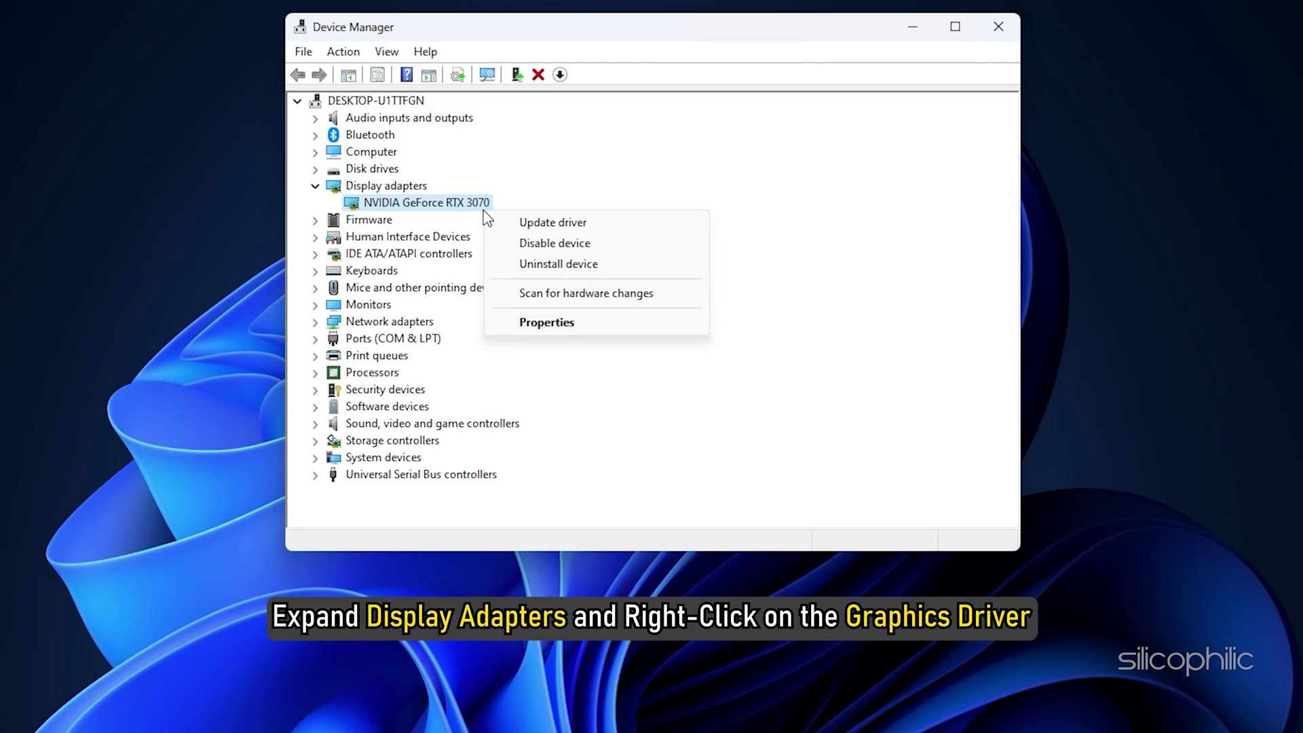
click(603, 227)
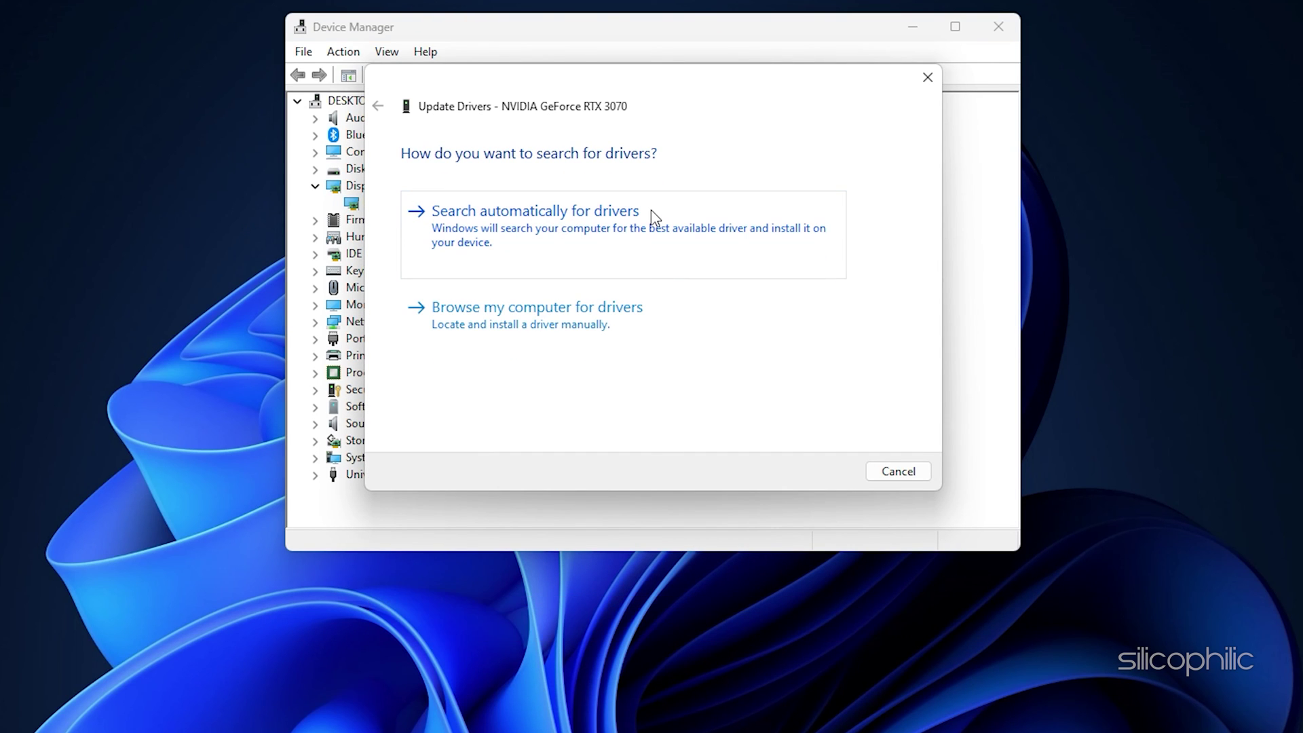
click(652, 213)
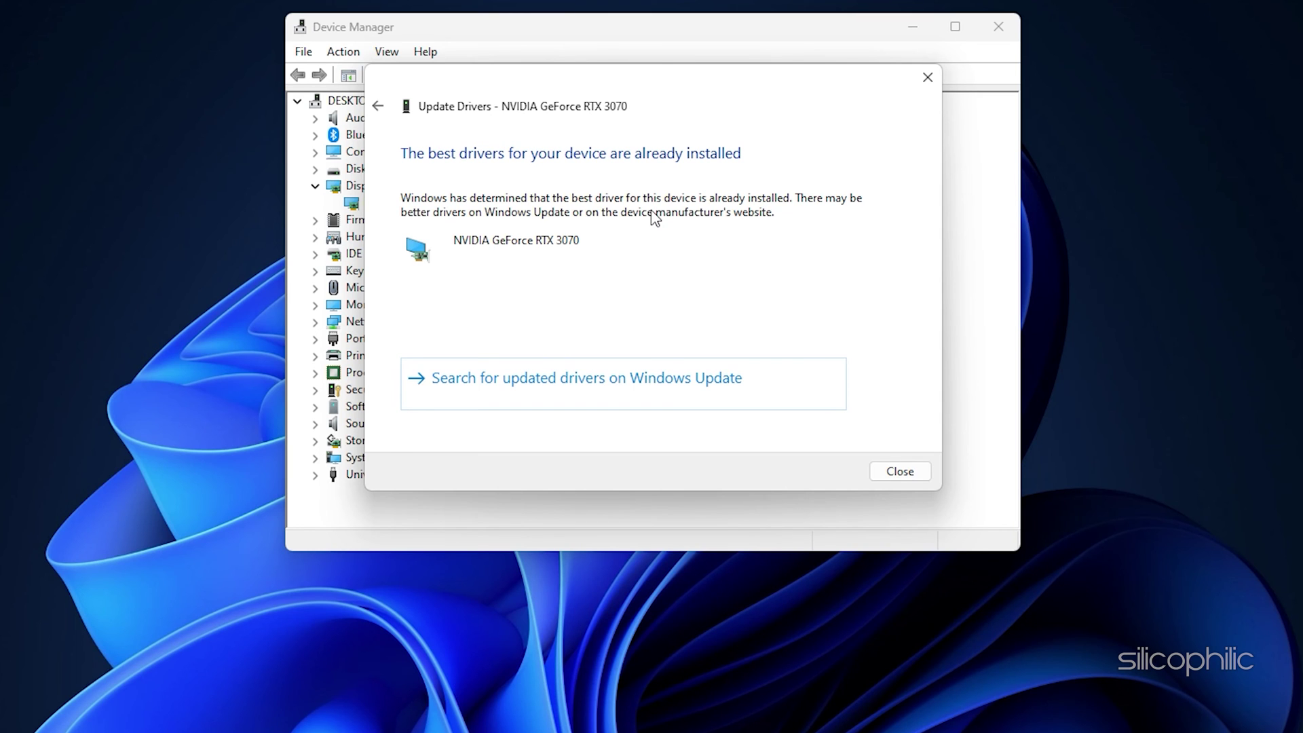
click(900, 471)
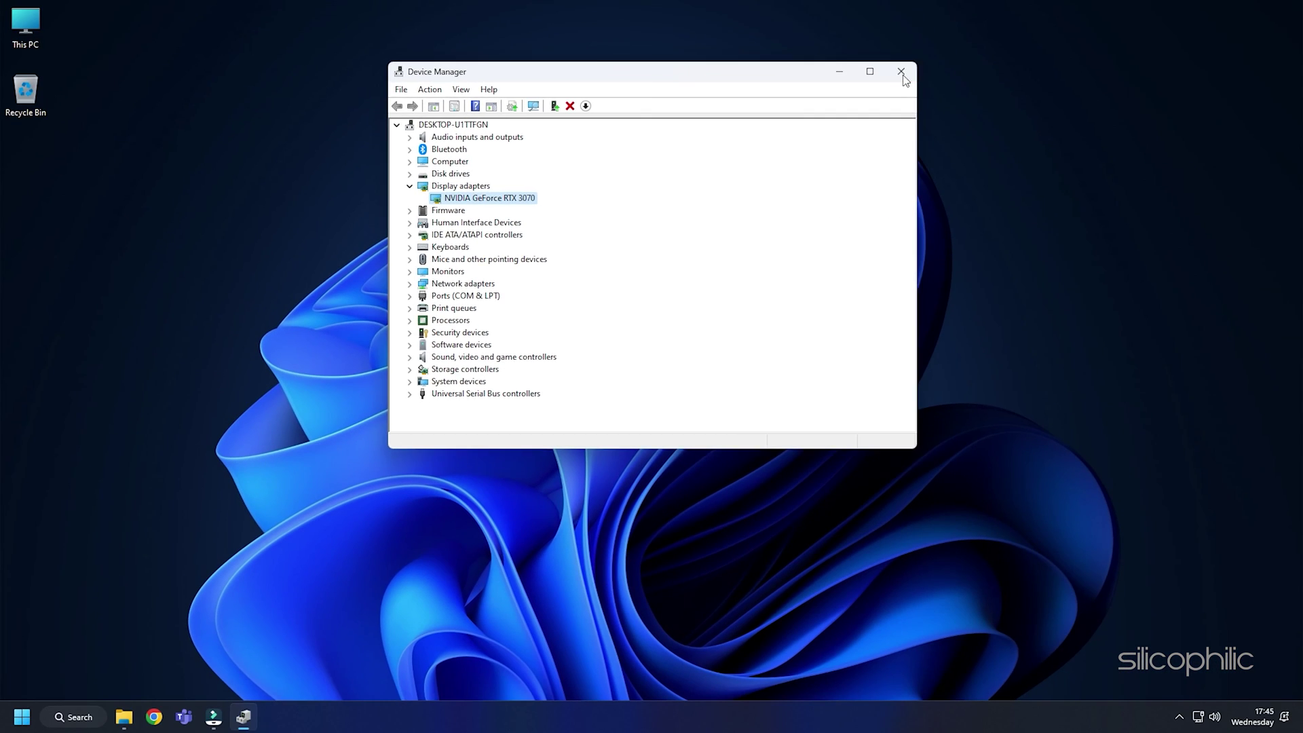
click(902, 73)
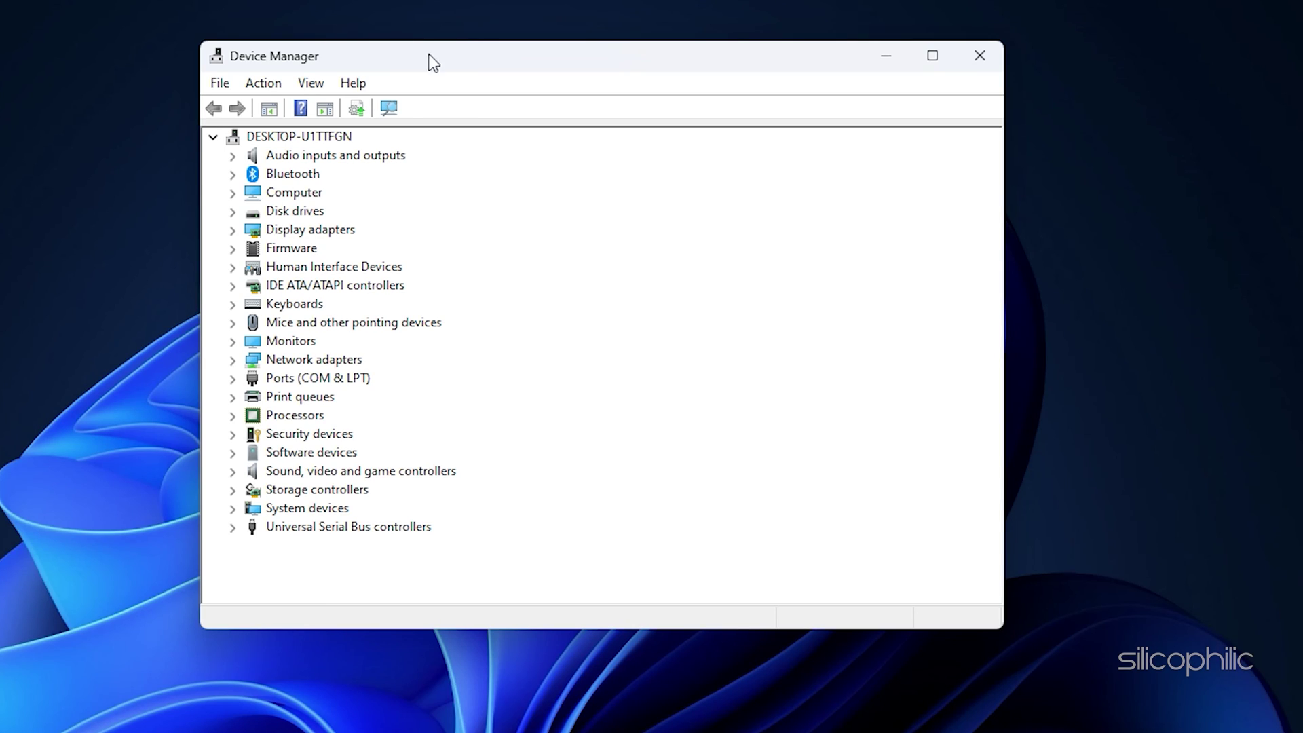
Step: Uninstall the NVIDIA GeForce RTX 3070 under Display adapters with 'Attempt to remove the driver' ticked
click(232, 231)
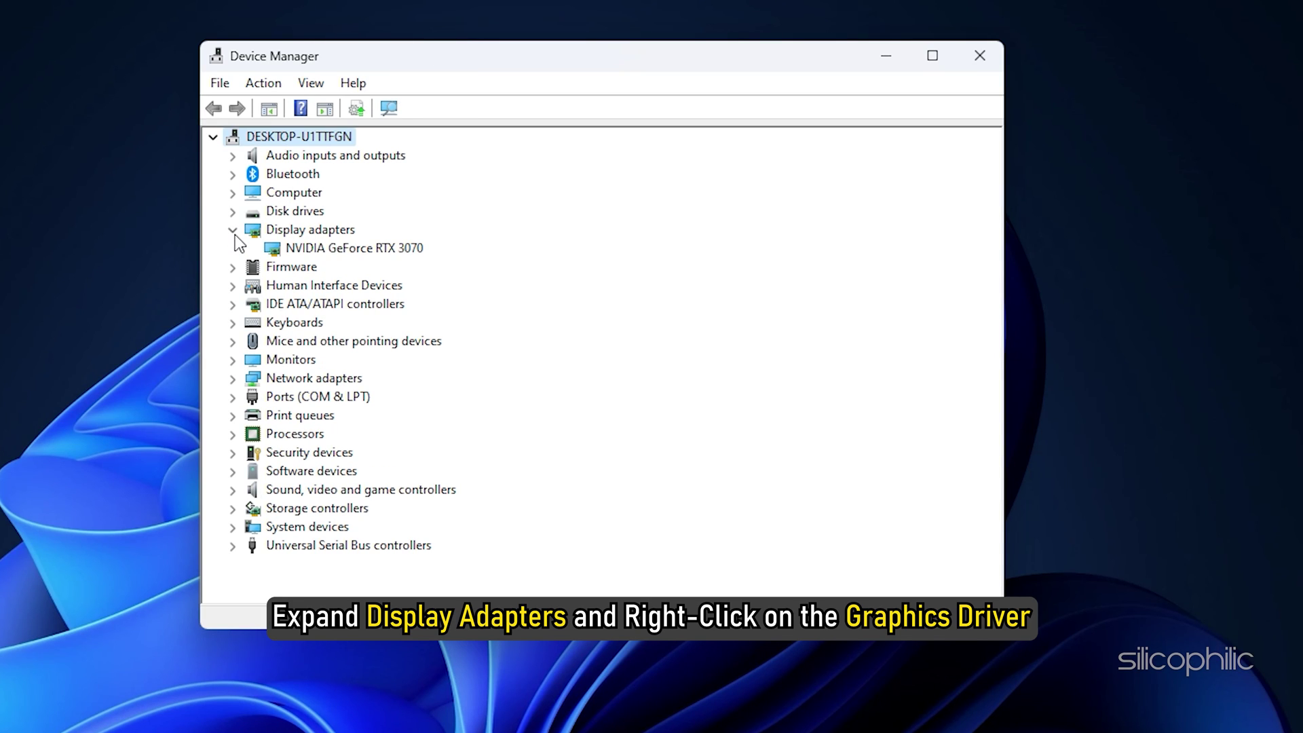
right_click(426, 250)
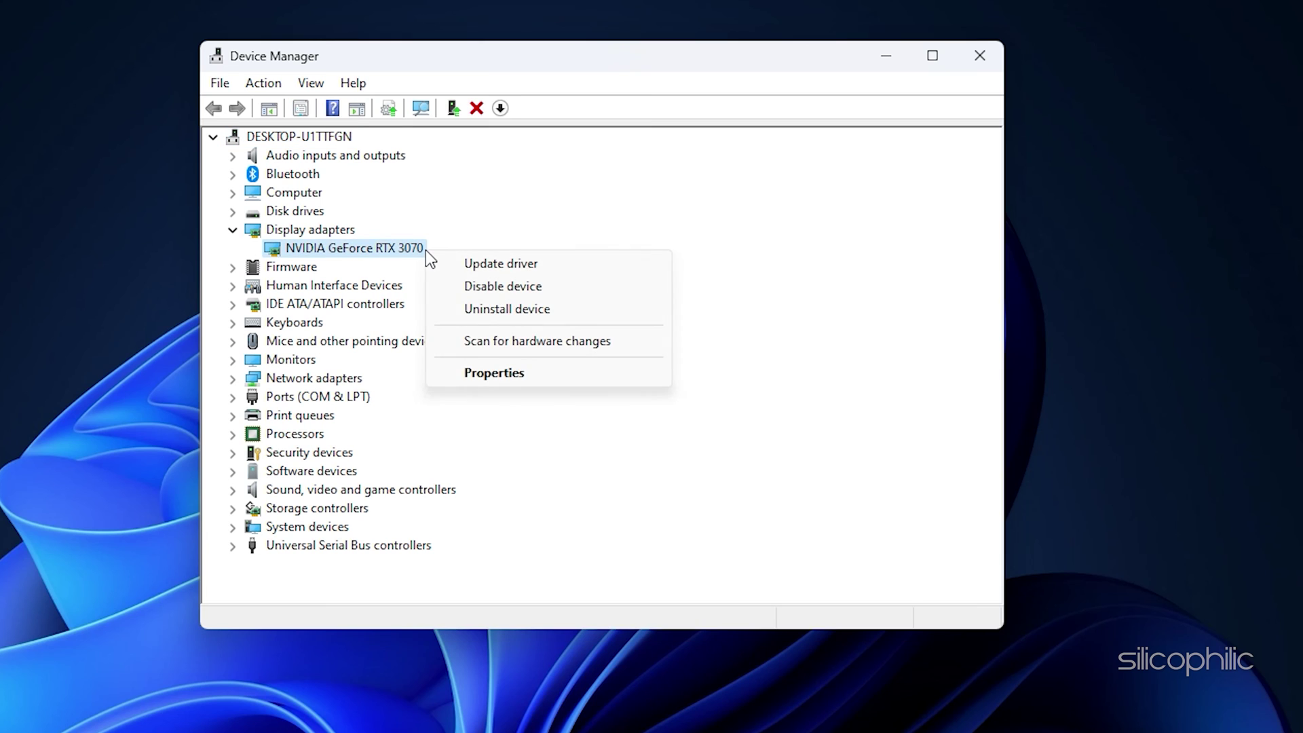
click(561, 323)
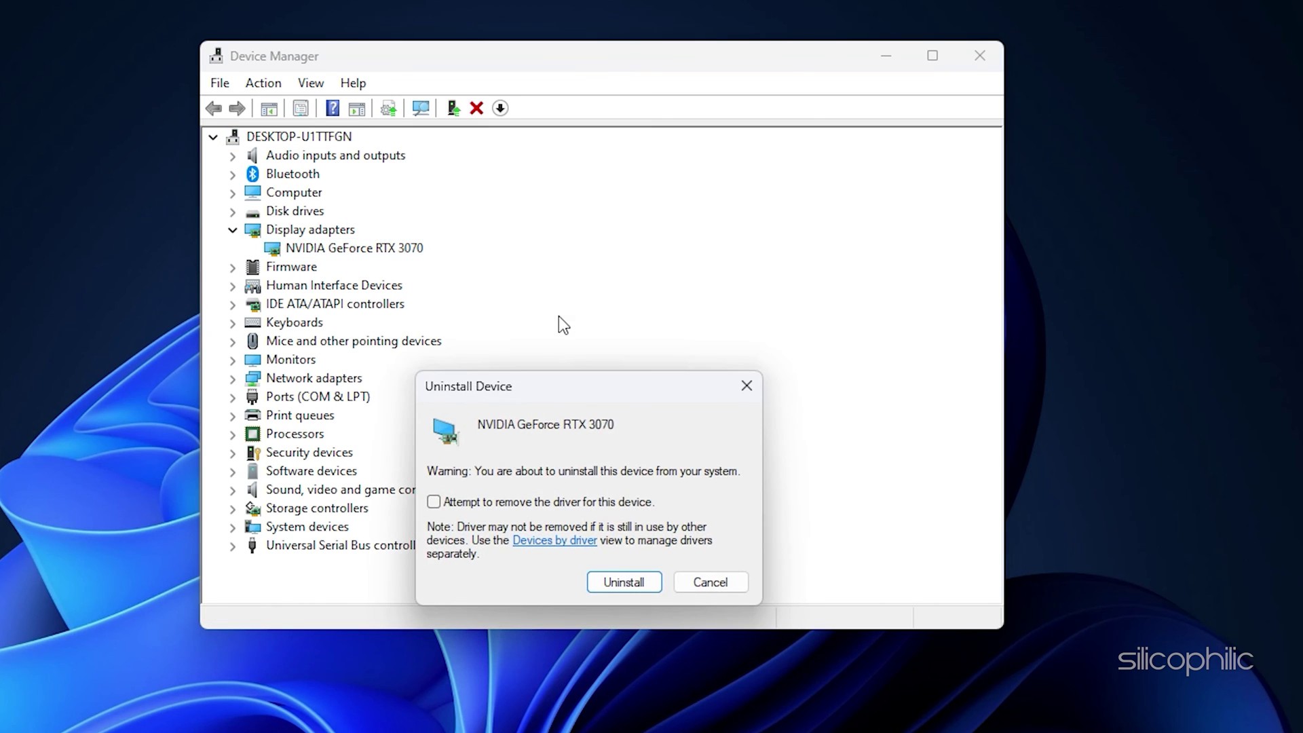
click(434, 503)
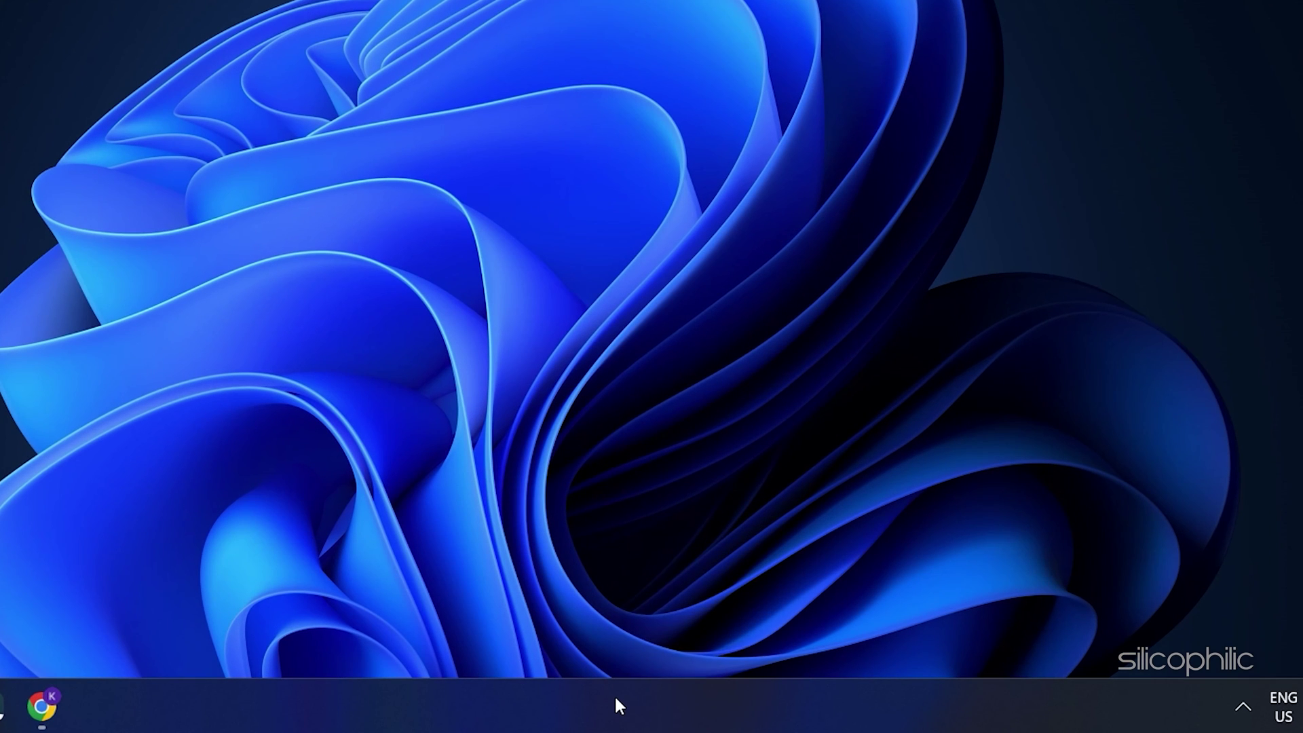
Step: End the Google Chrome process in Task Manager to free up memory
right_click(684, 711)
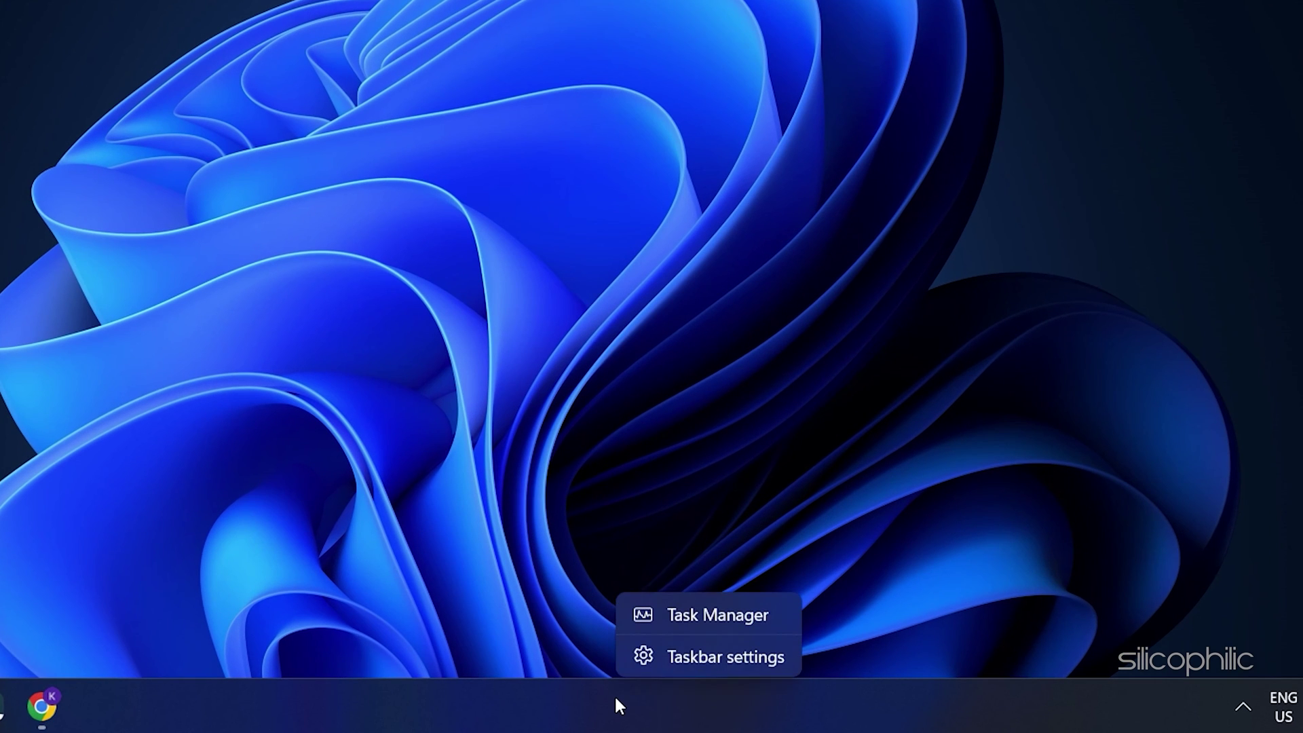
click(696, 624)
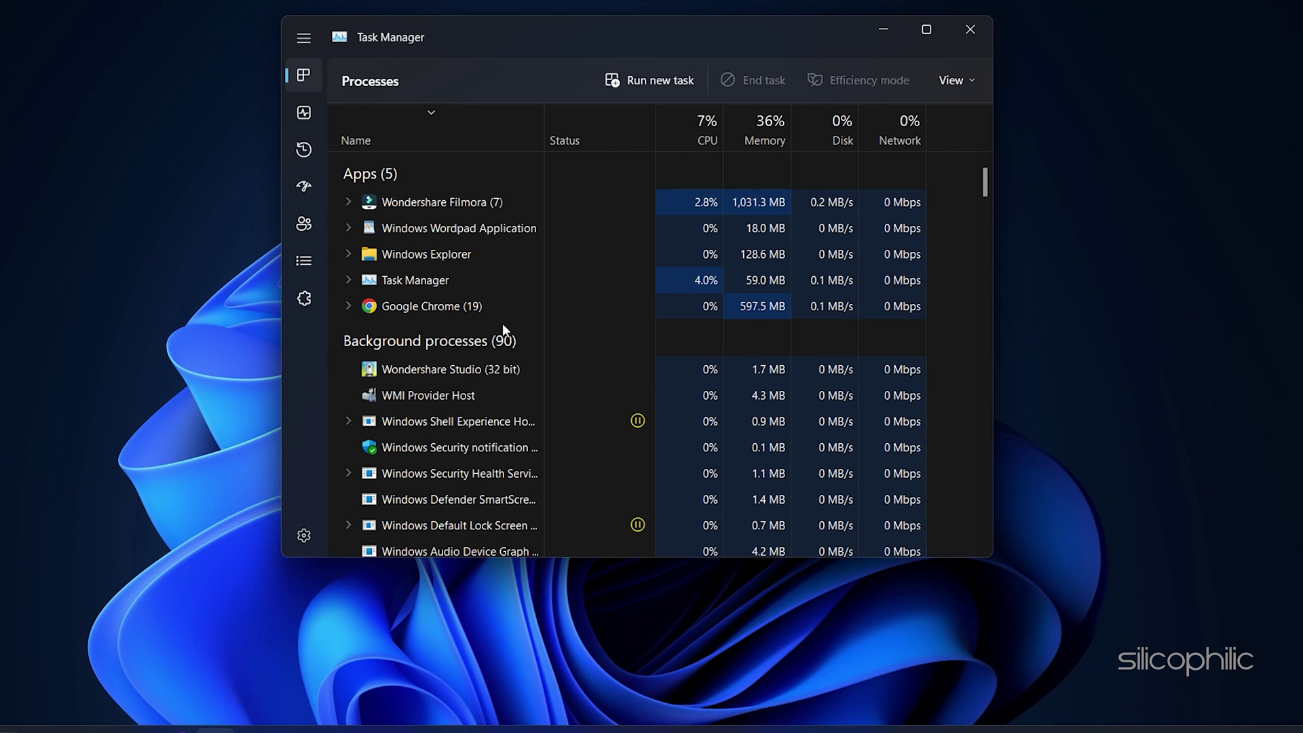
right_click(500, 306)
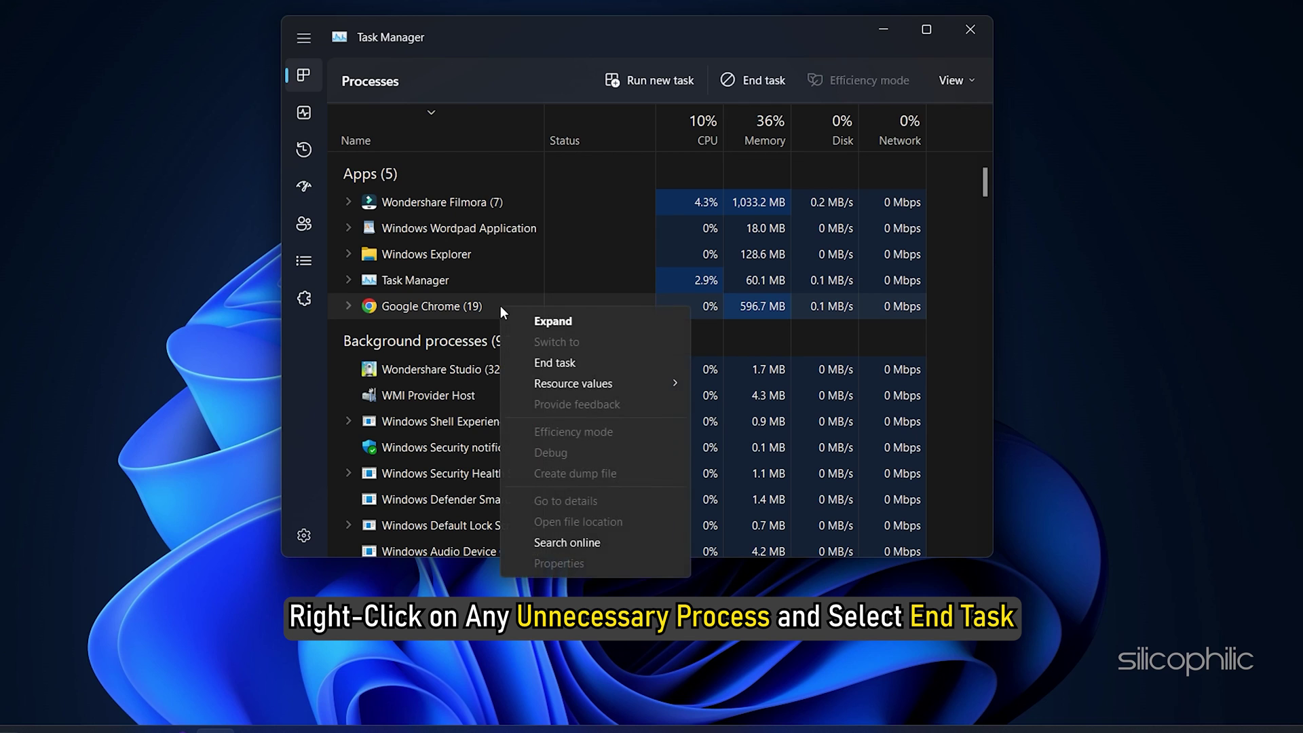
click(582, 368)
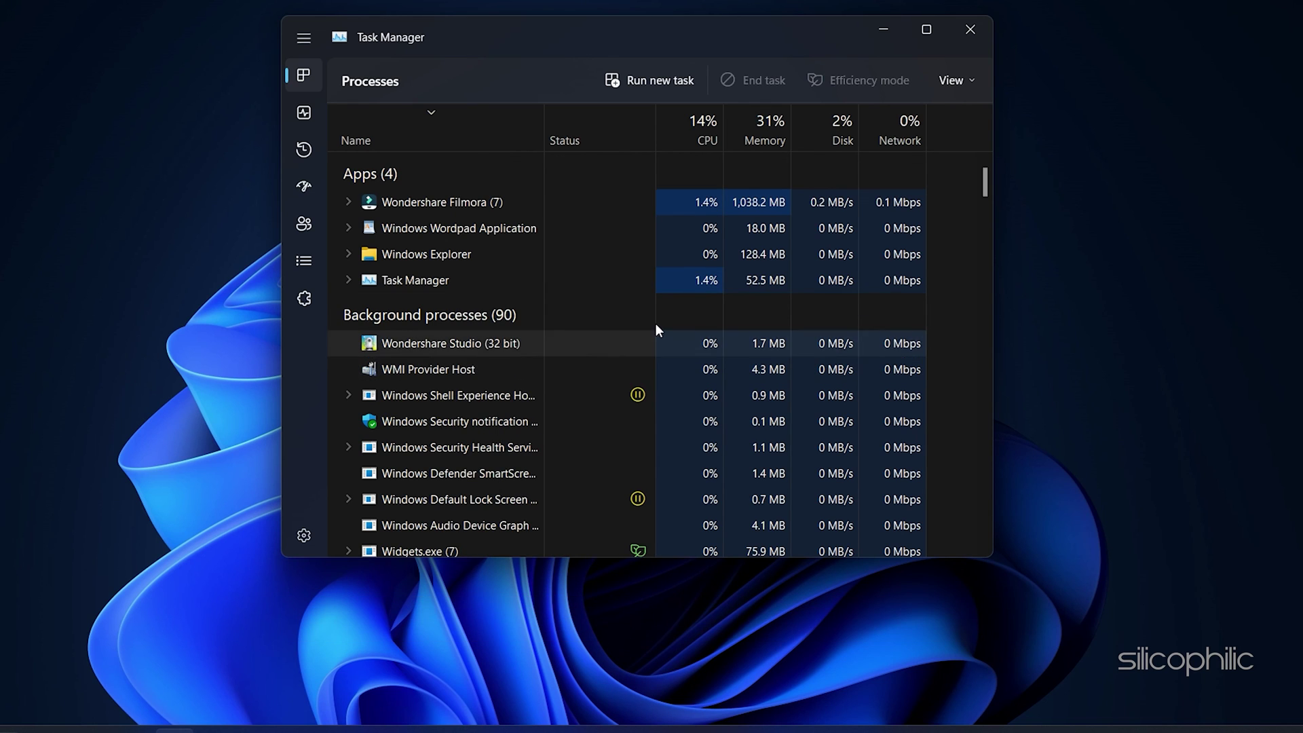
Step: Close Task Manager to return to the desktop
click(962, 39)
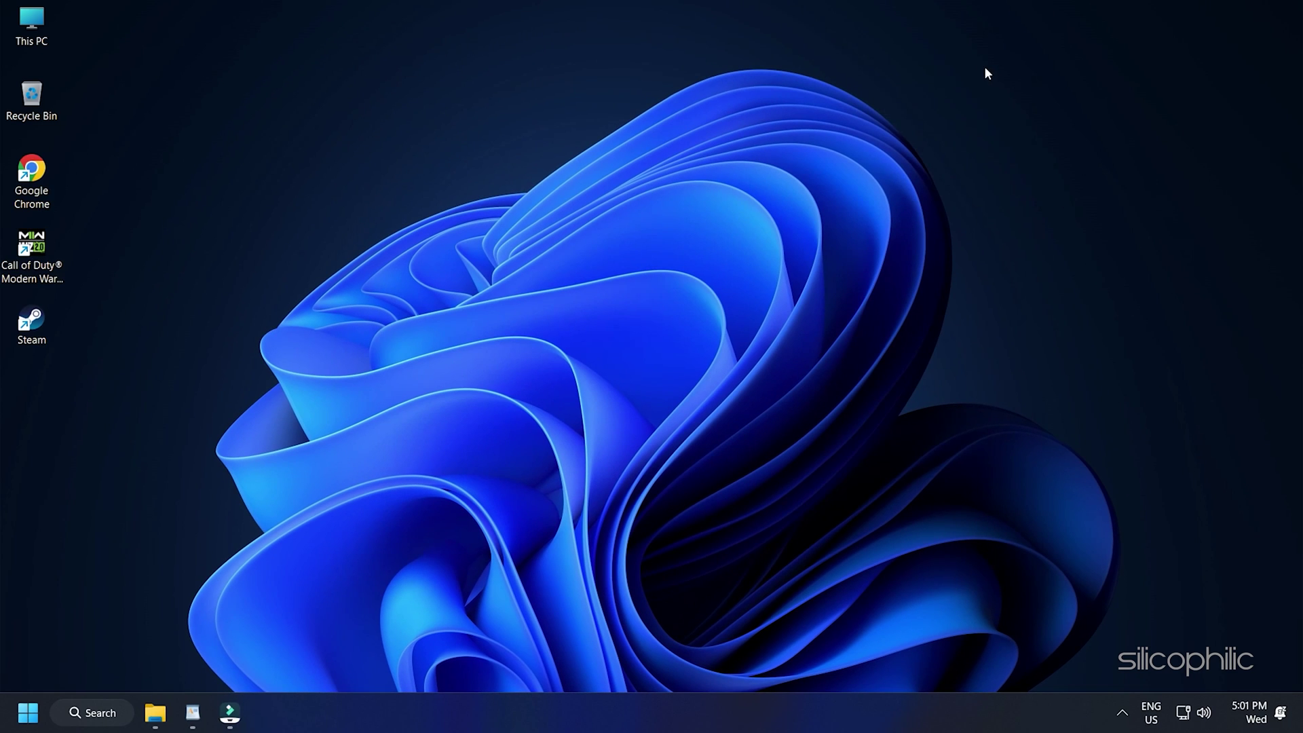